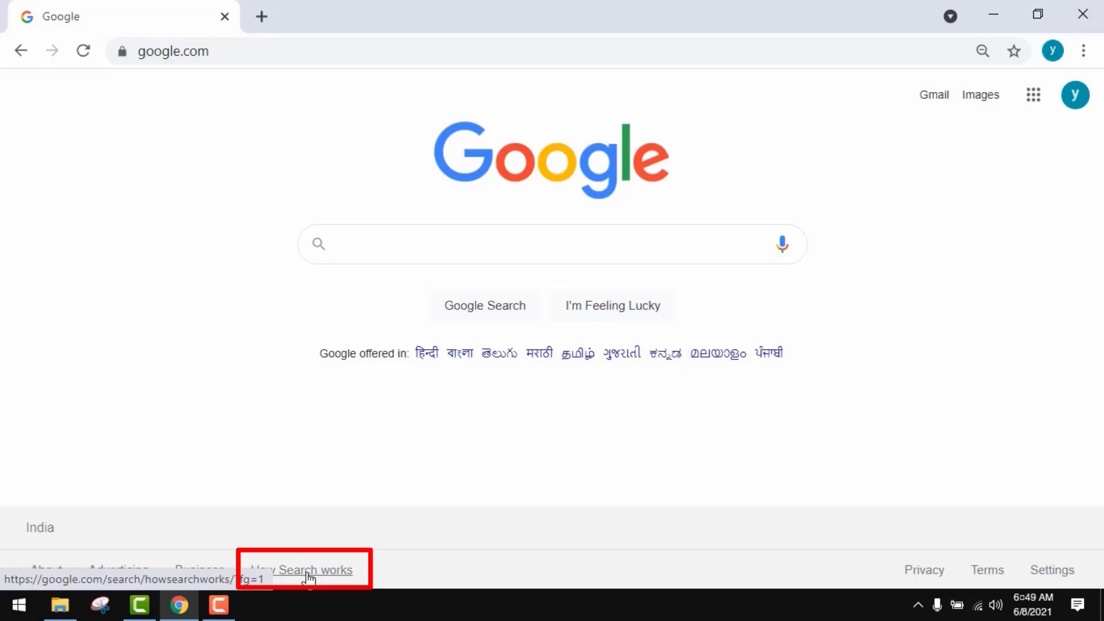
Open the How Search works page in a new browser tab and skim its overview
middle_click(310, 573)
click(306, 15)
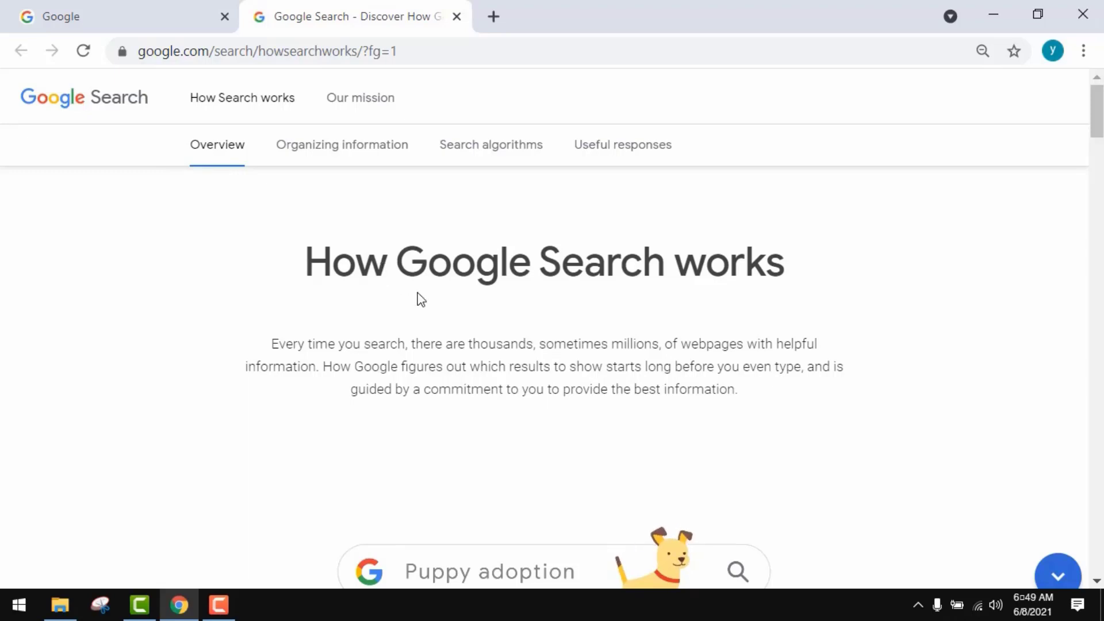
scroll(420, 299, down, 10)
scroll(421, 301, down, 5)
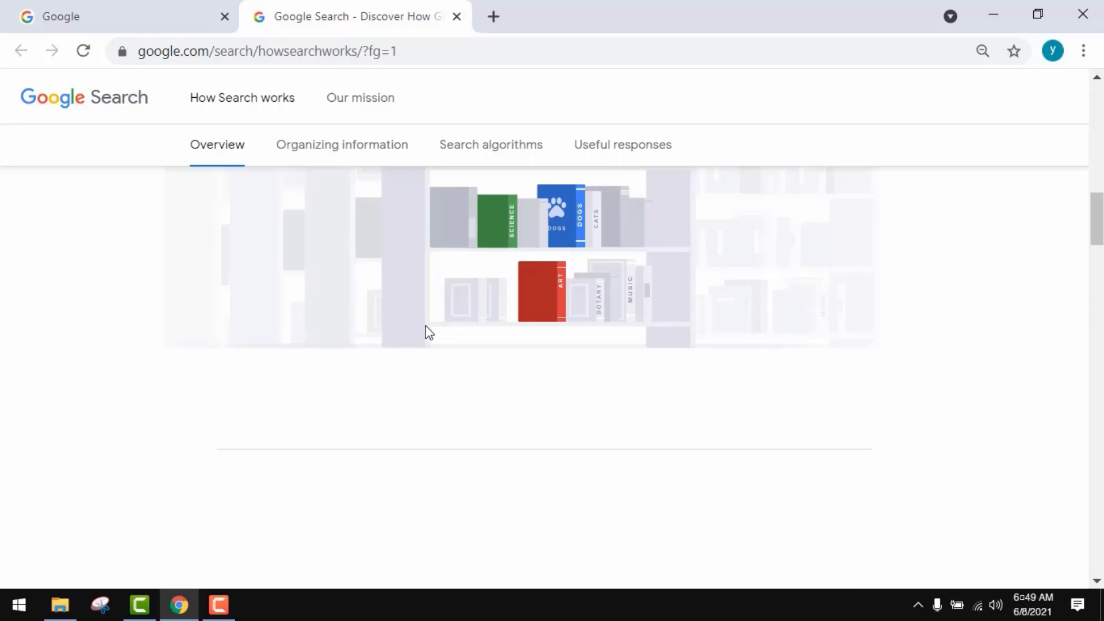
scroll(429, 333, up, 15)
Open the Organizing information page and read through its sections on crawling and indexing
click(333, 154)
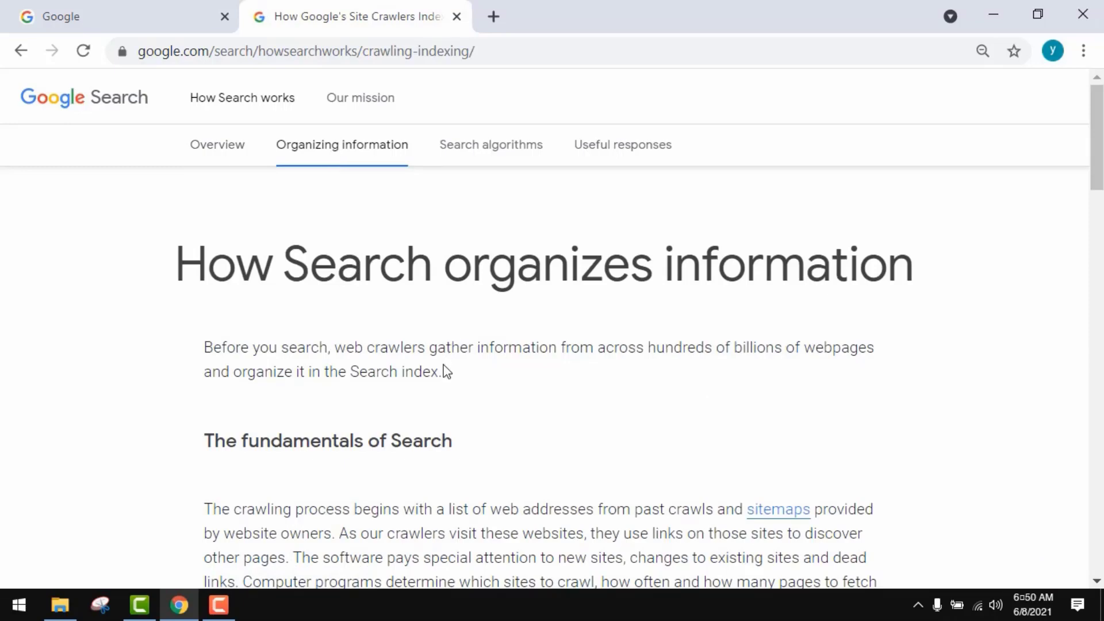
scroll(446, 371, down, 8)
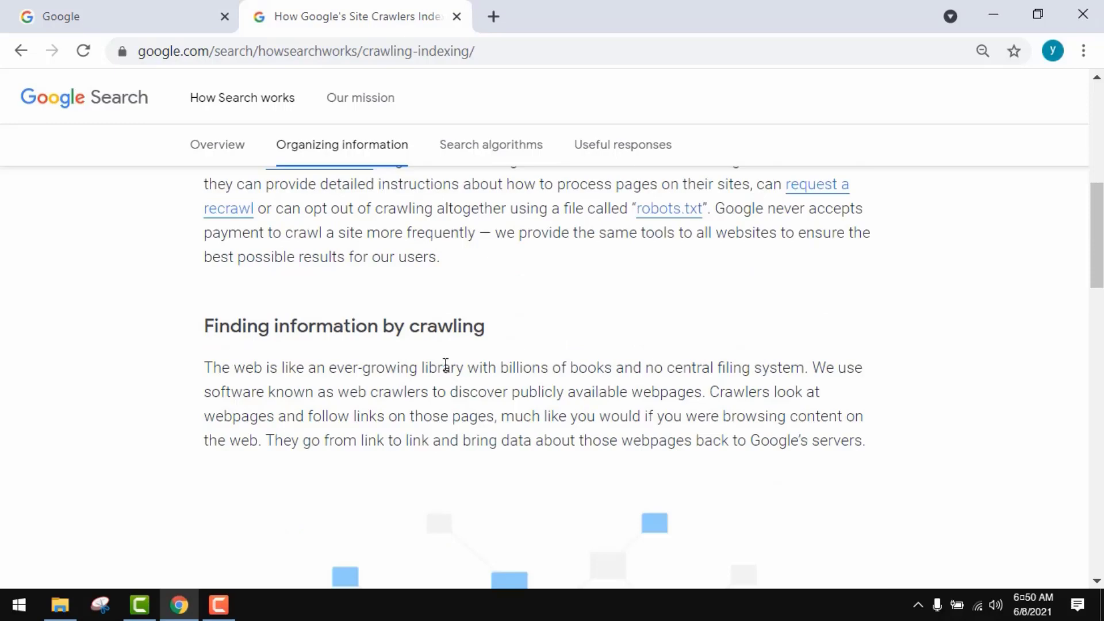
scroll(505, 325, down, 5)
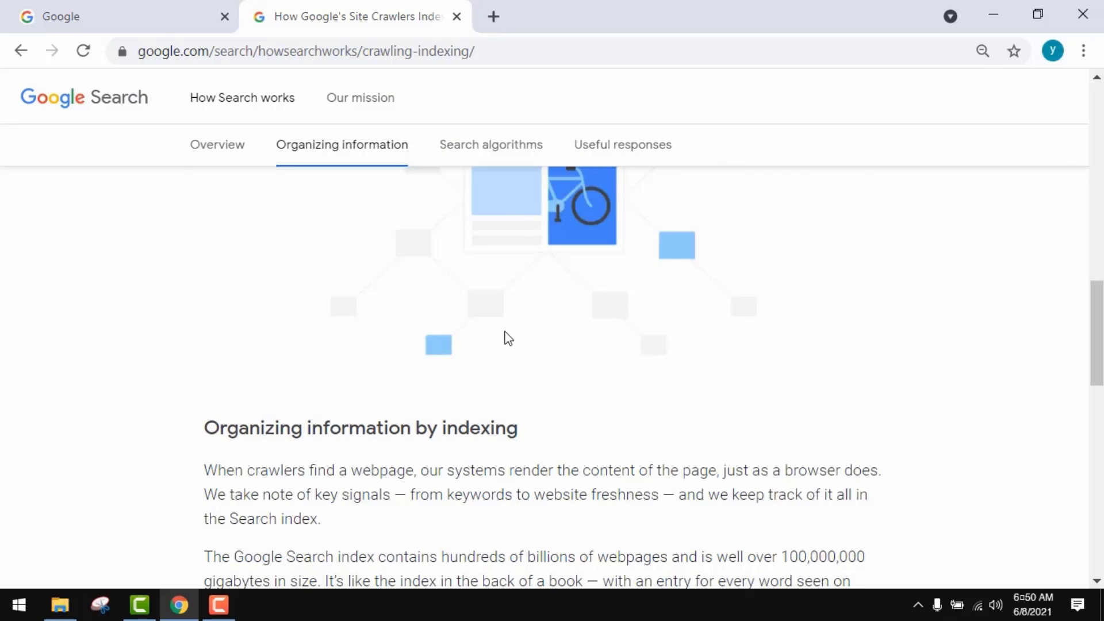
Read the Search algorithms page down to the key ranking factors, and open the Useful responses page
click(490, 151)
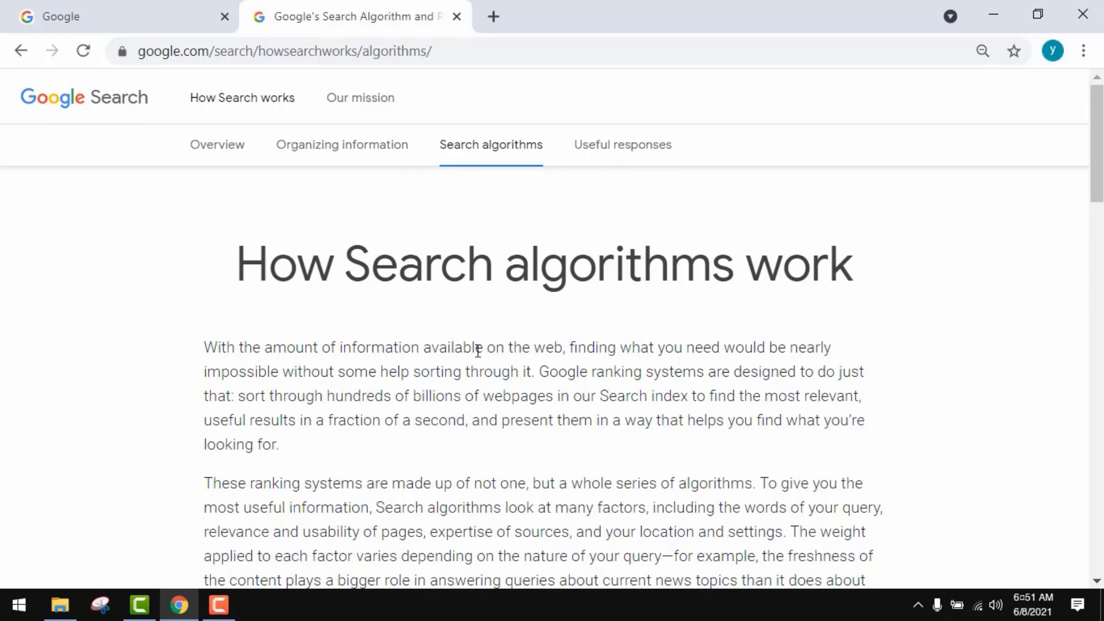
scroll(476, 352, down, 8)
scroll(476, 357, down, 2)
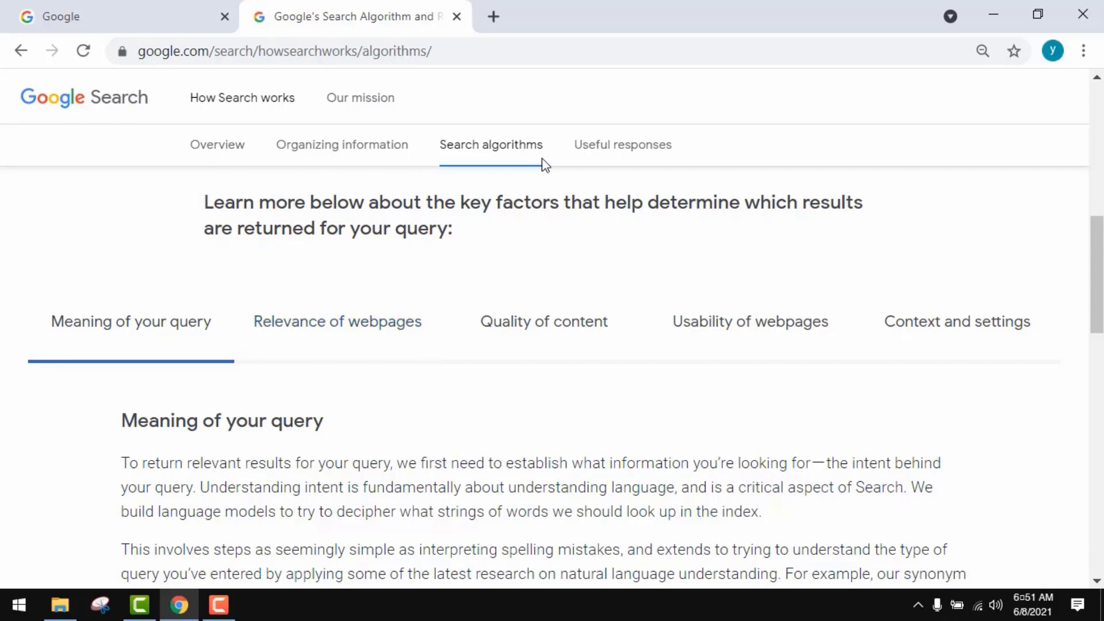
click(601, 150)
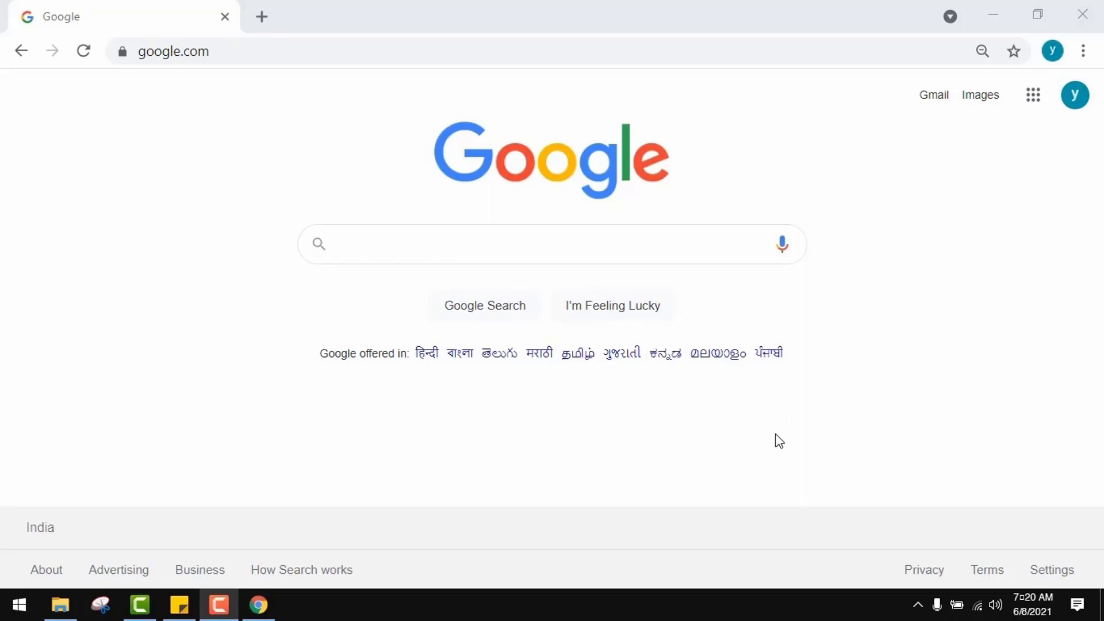
Open the account's Search history from Google's home page settings and review the recorded searches and visits
click(1048, 571)
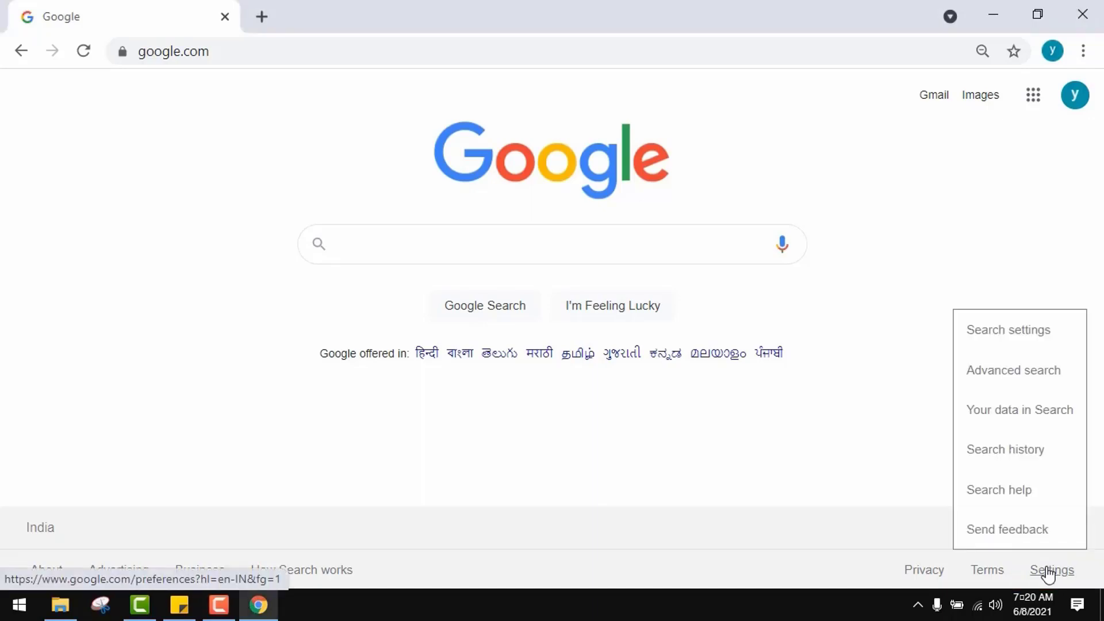
click(1031, 454)
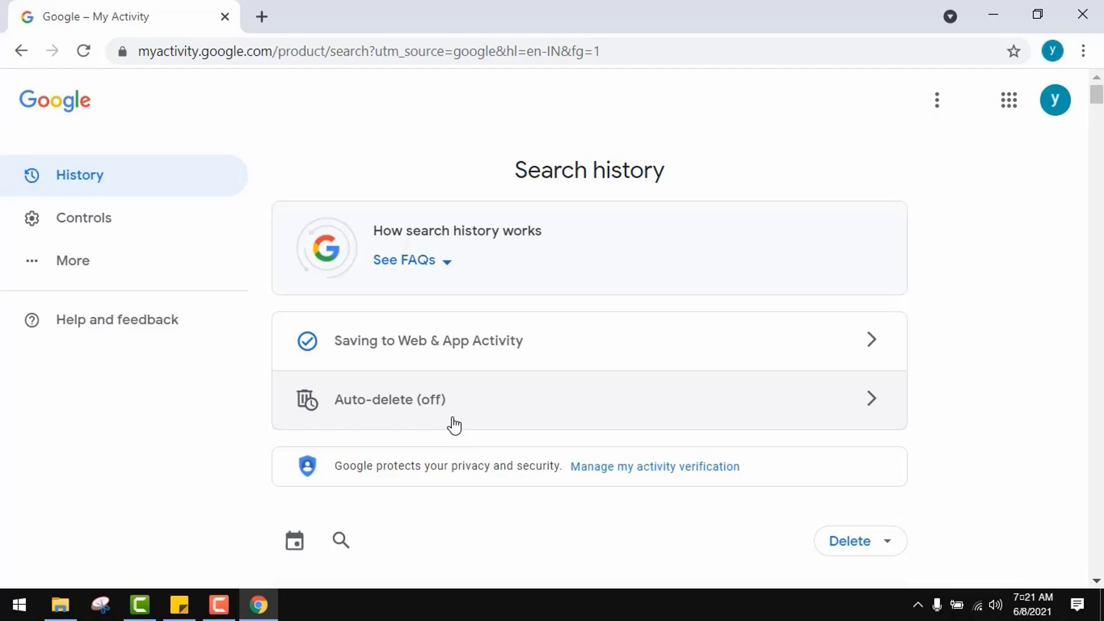
scroll(454, 425, down, 12)
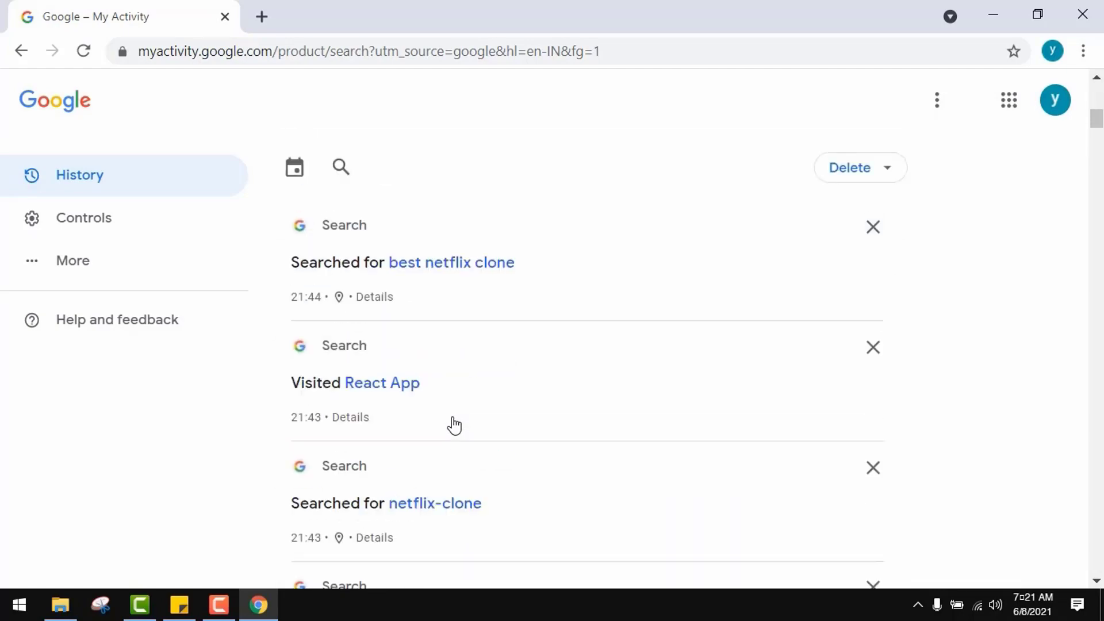
scroll(454, 424, down, 2)
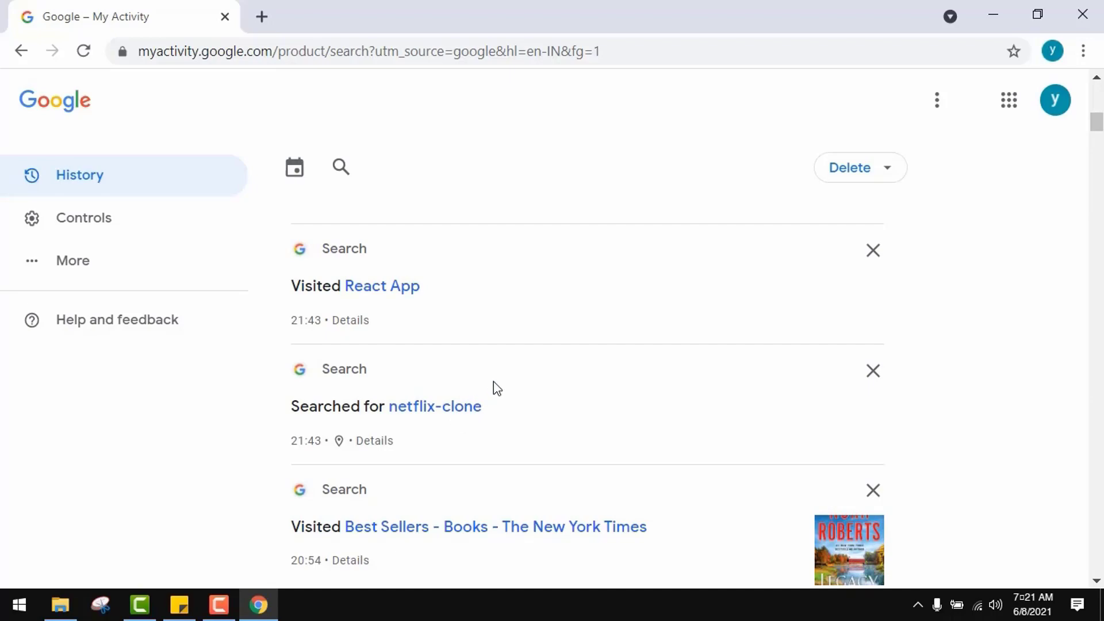
scroll(494, 381, up, 5)
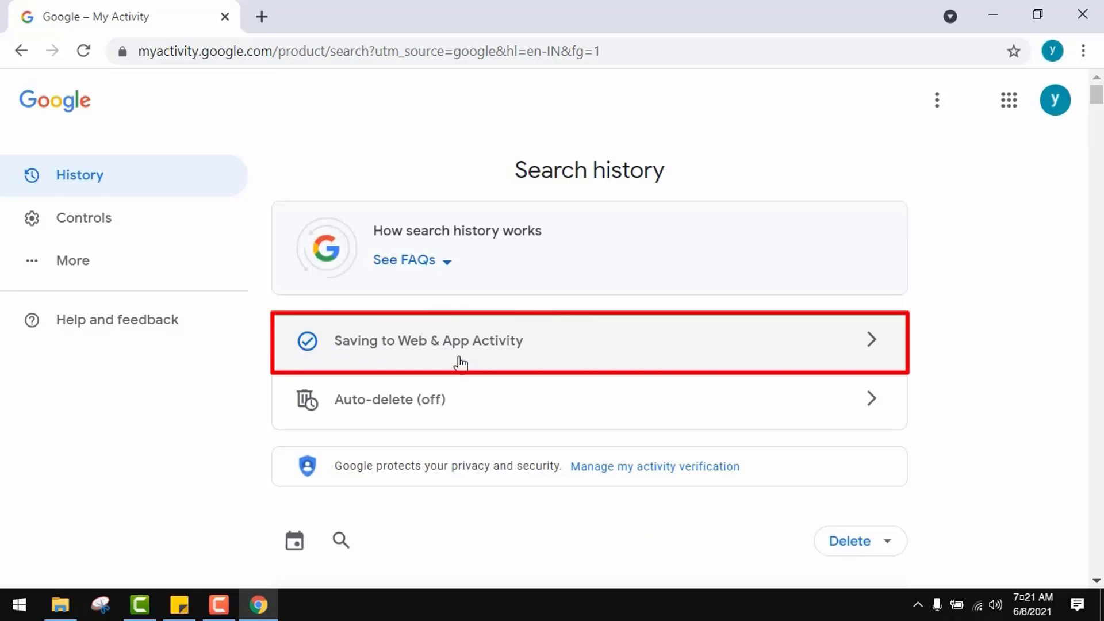
Open the Web & App Activity controls and review the Google Play Store activity down to the Duet Display entry
click(459, 355)
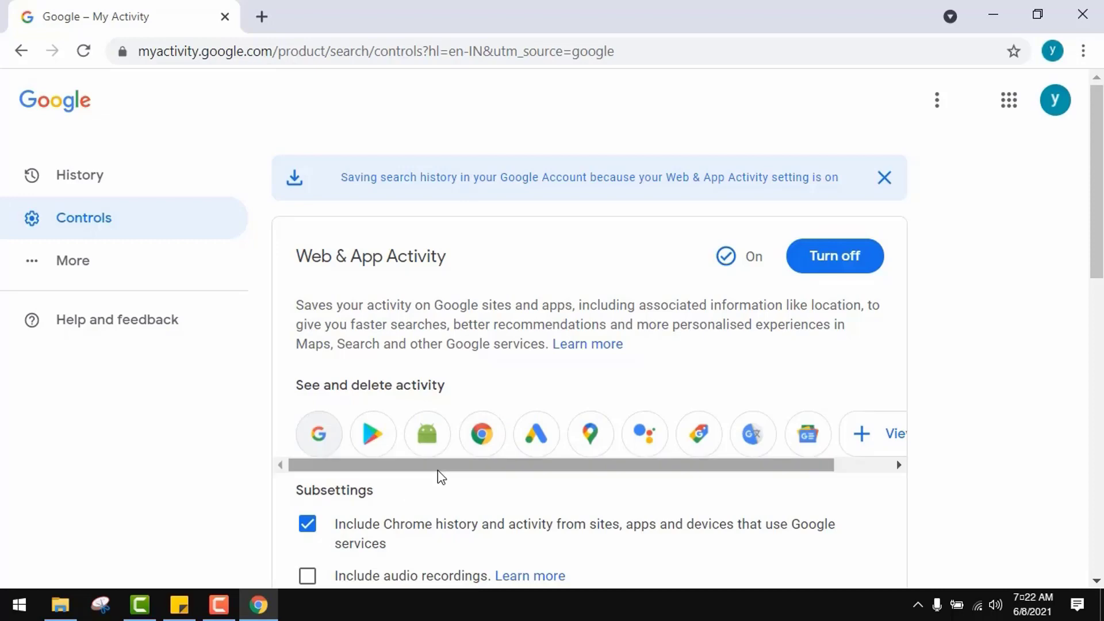
scroll(440, 476, down, 3)
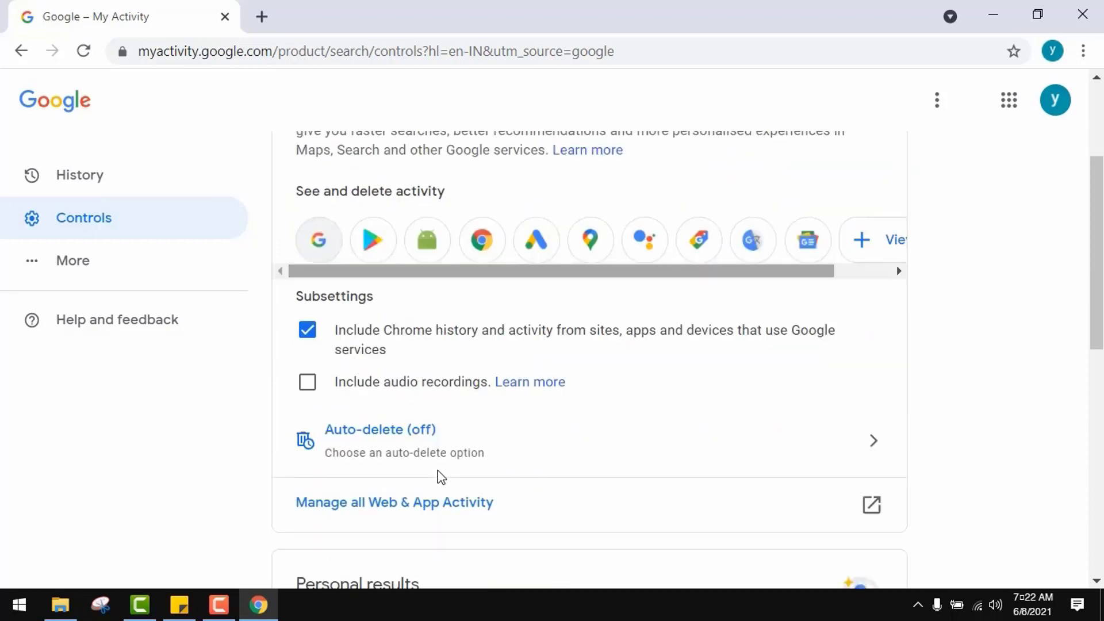
click(380, 253)
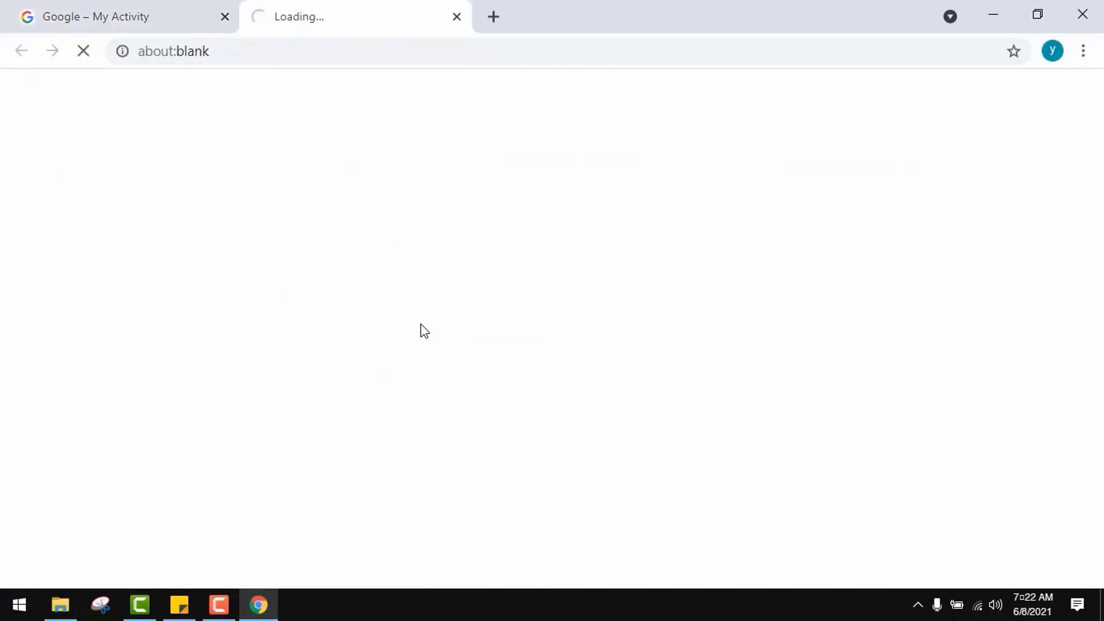
scroll(428, 368, down, 3)
scroll(432, 388, down, 8)
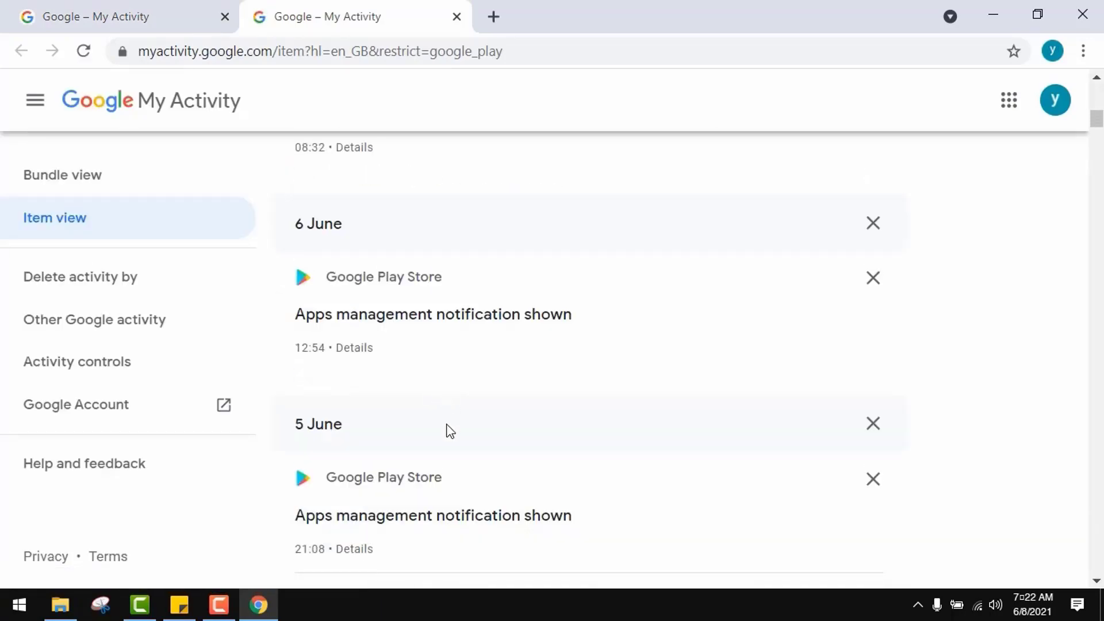
scroll(451, 430, down, 5)
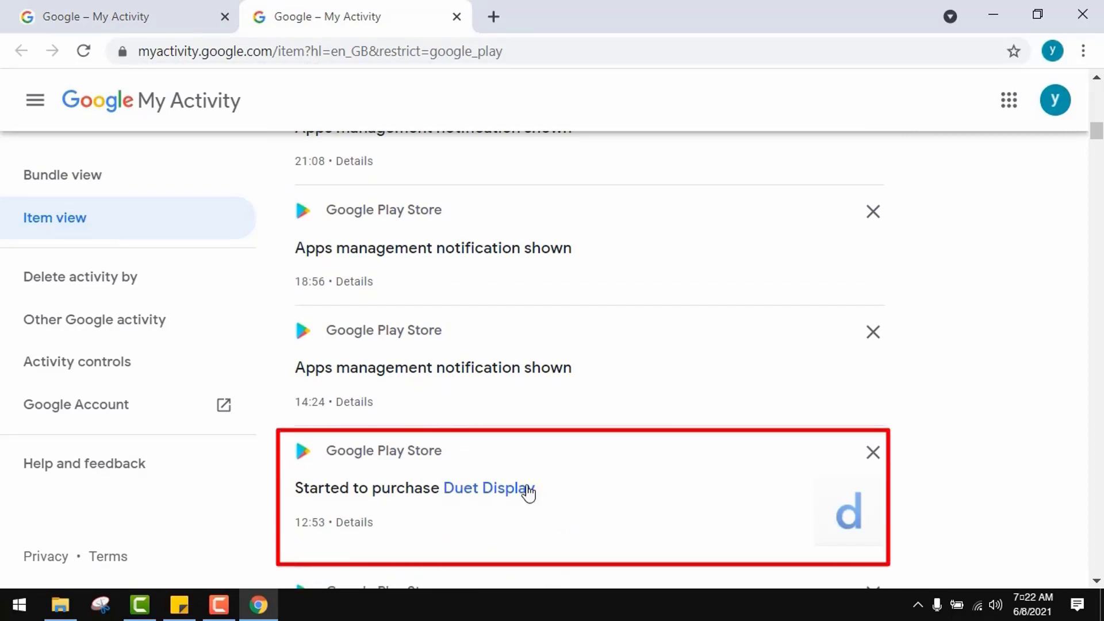
Review the recorded Maps activity from the Web & App Activity controls, and return to the controls page
click(148, 18)
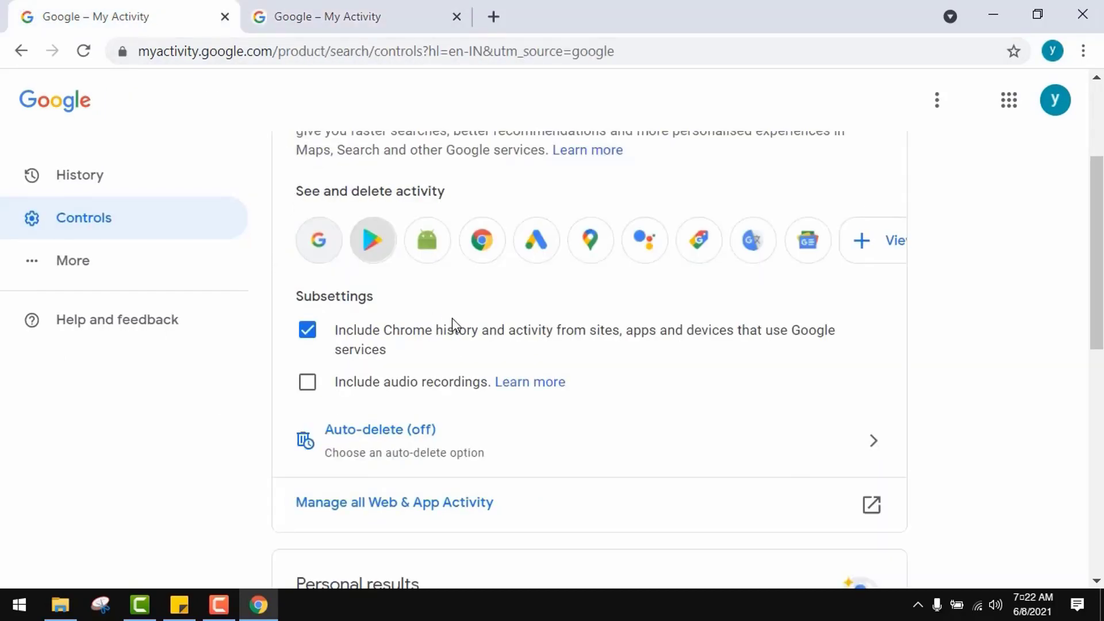
mouse_move(554, 269)
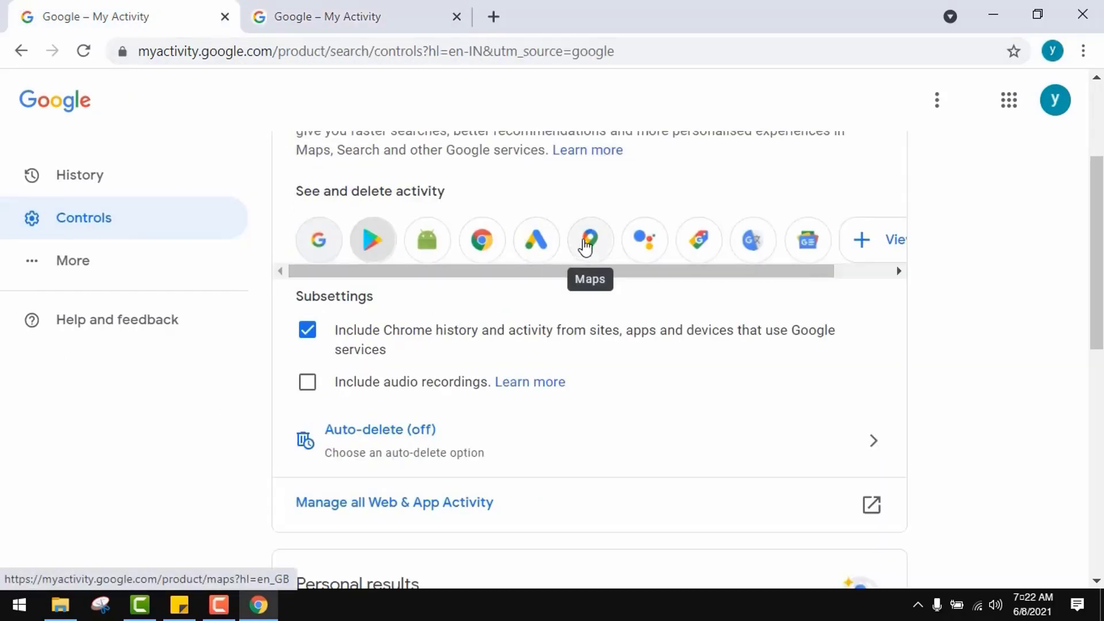
click(585, 244)
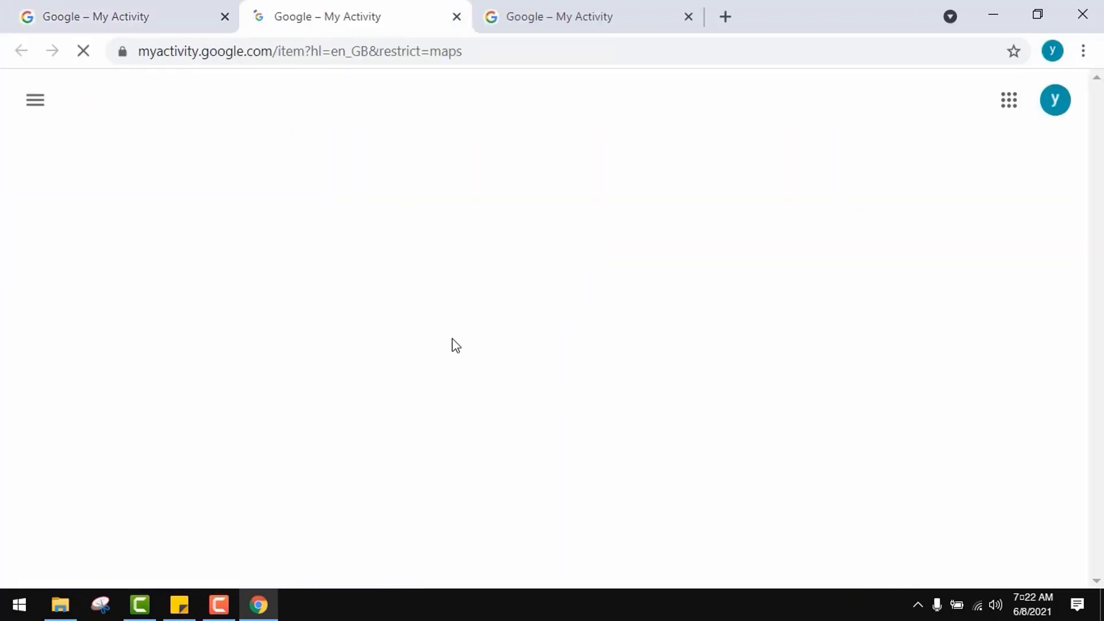
scroll(452, 351, down, 10)
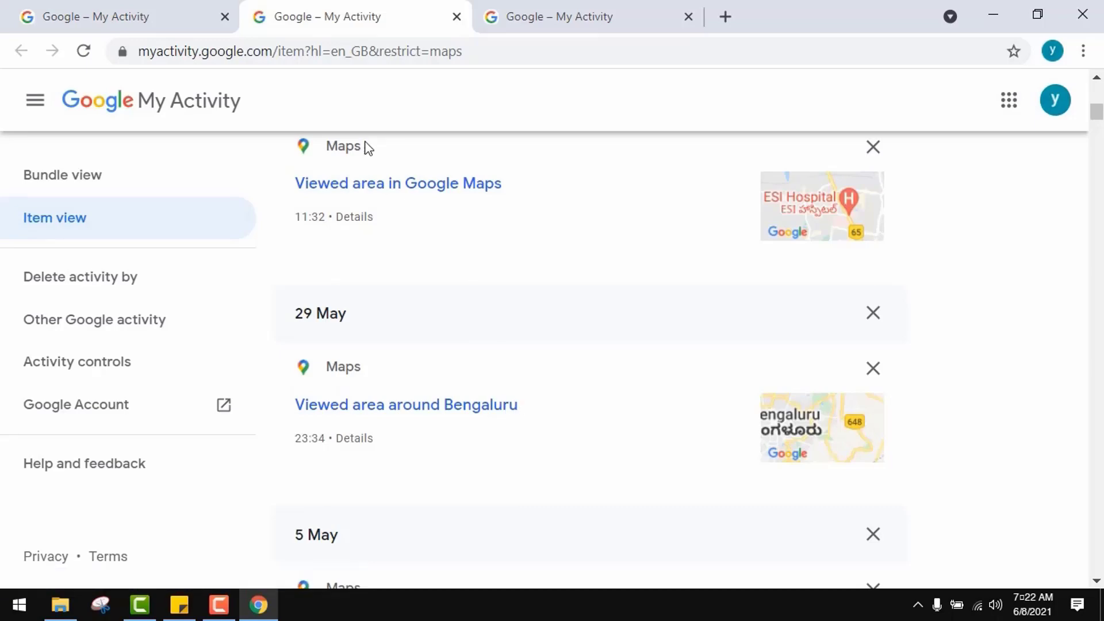
click(149, 23)
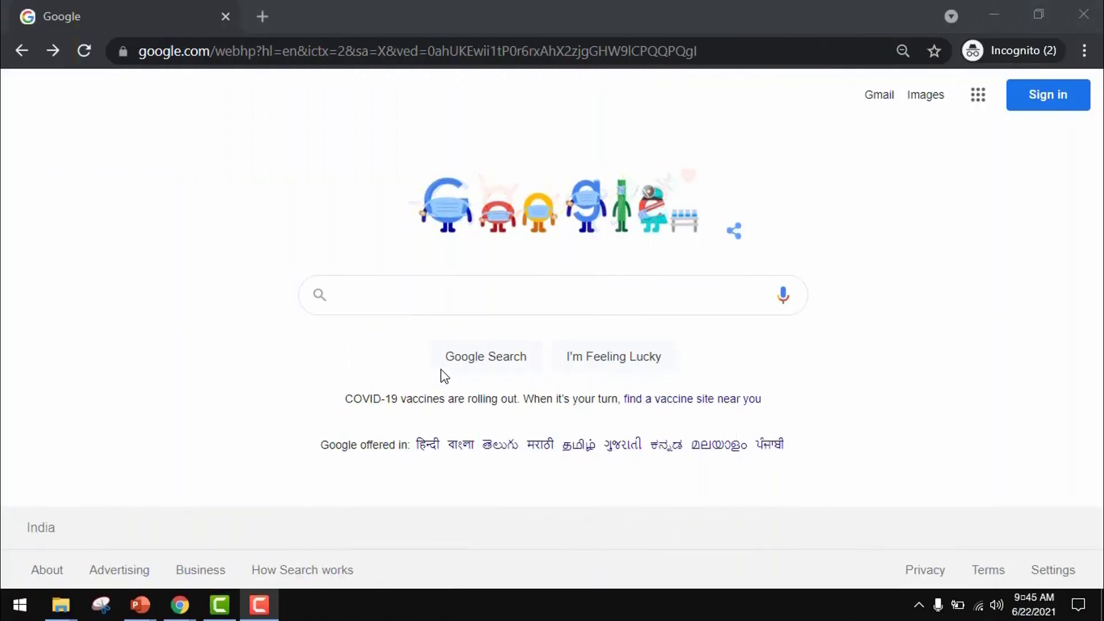
Search Google for "How to invest in stock markt" and examine the line offering the corrected query
click(390, 299)
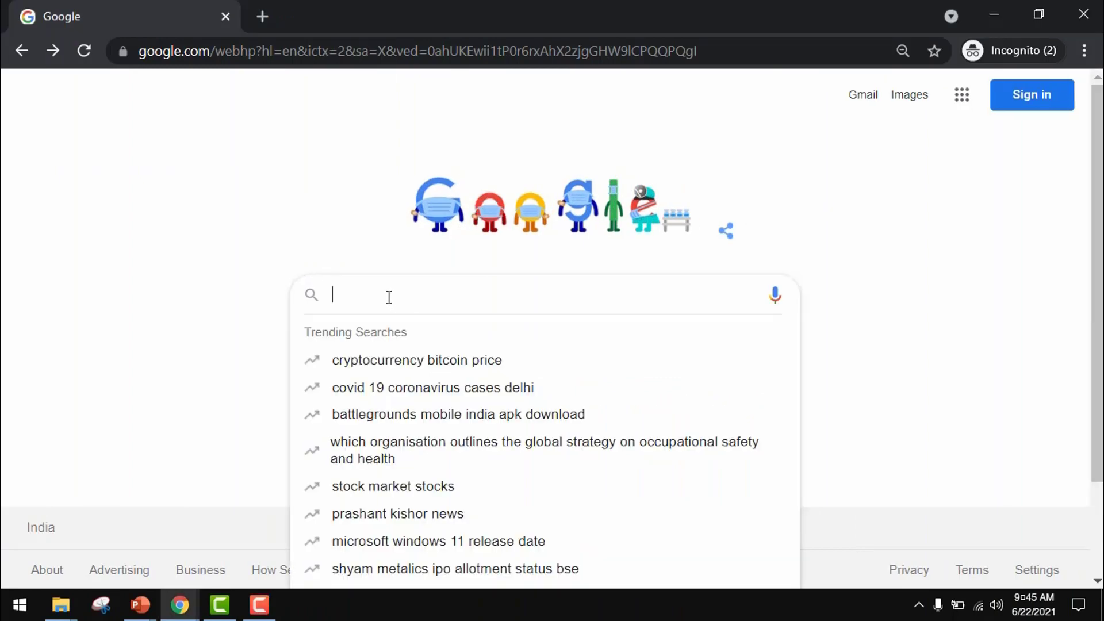
text(How to invest in stock markt)
key(Return)
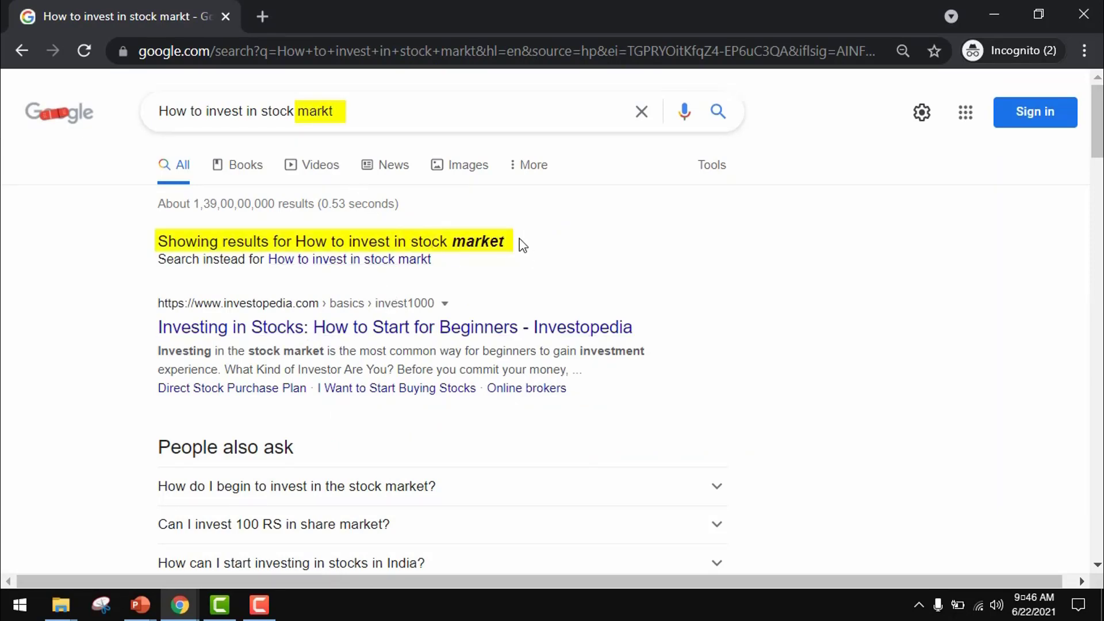
drag(506, 241, 150, 242)
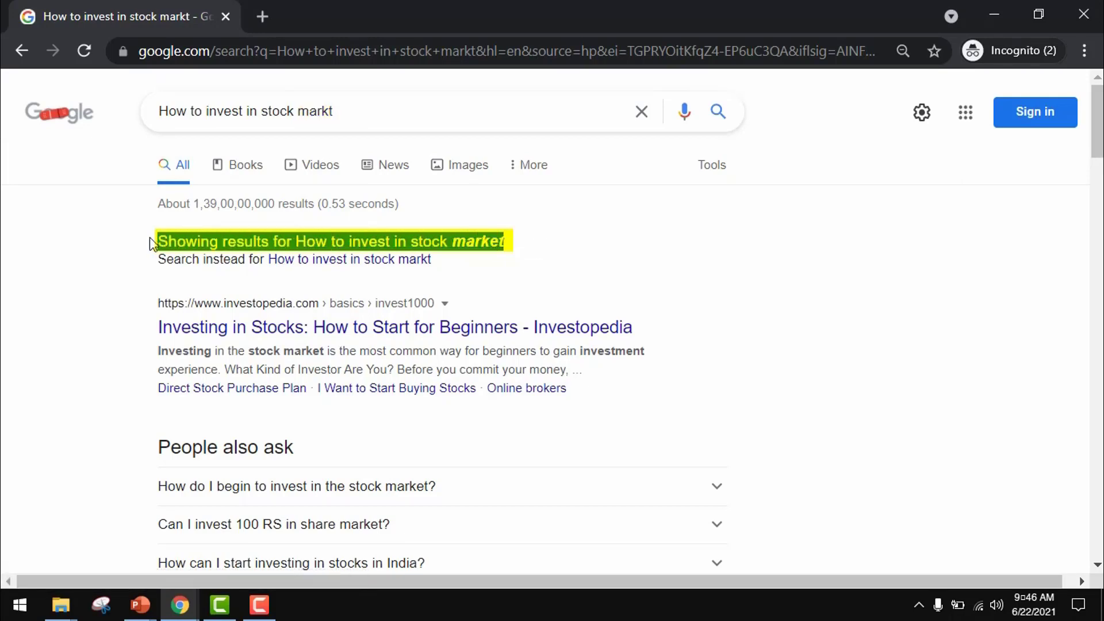
click(608, 253)
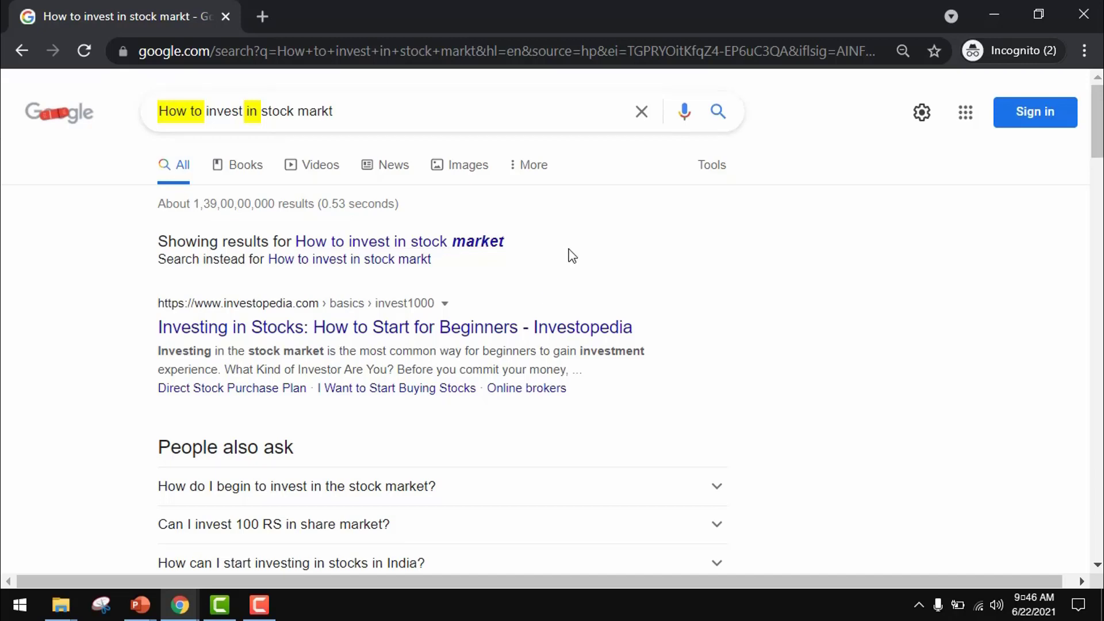
click(264, 19)
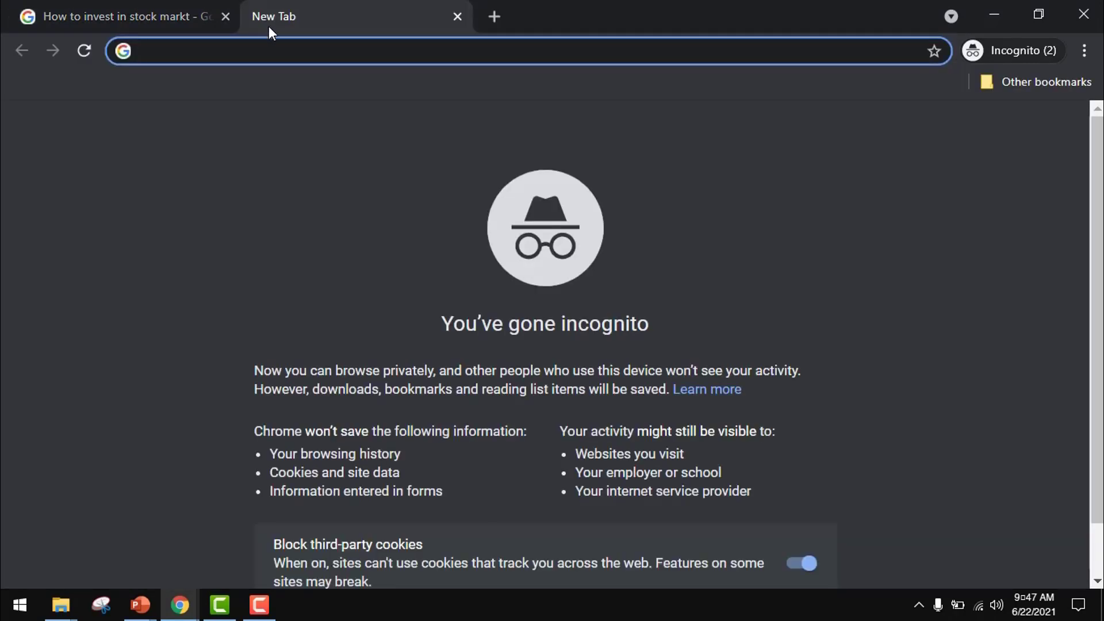
text(https://code.google.com/archive/p/stop-words/)
key(Return)
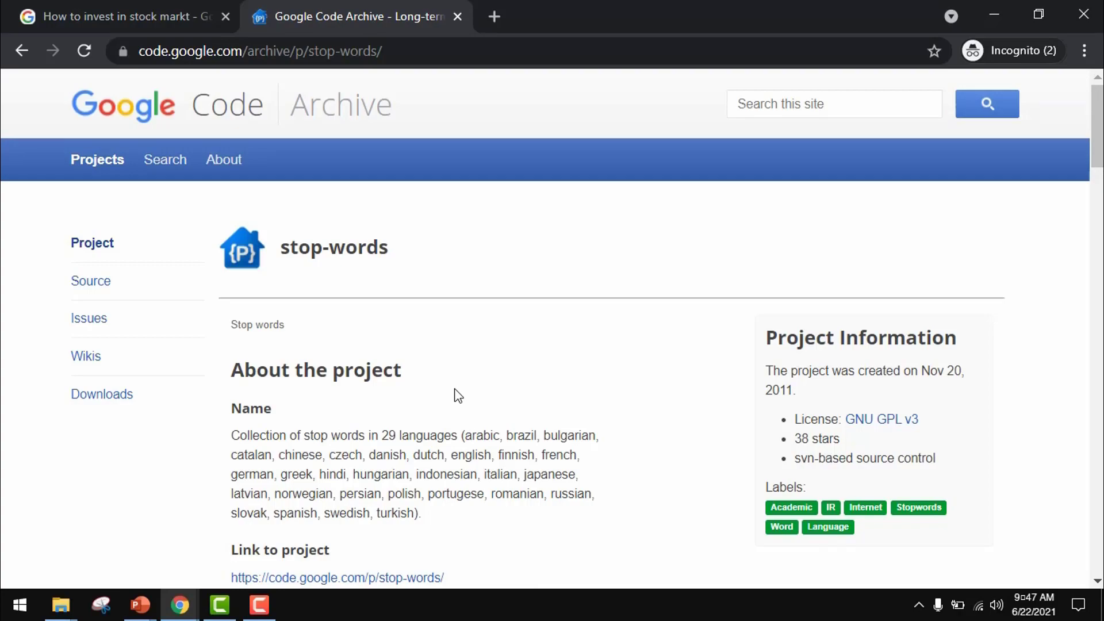
scroll(457, 396, down, 10)
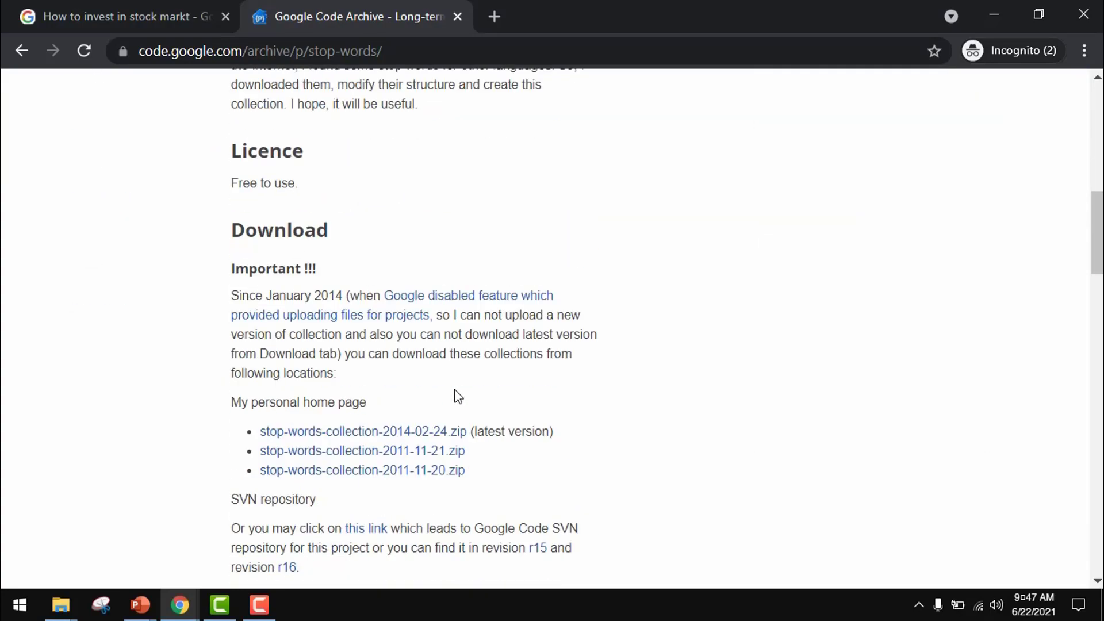
scroll(457, 396, down, 2)
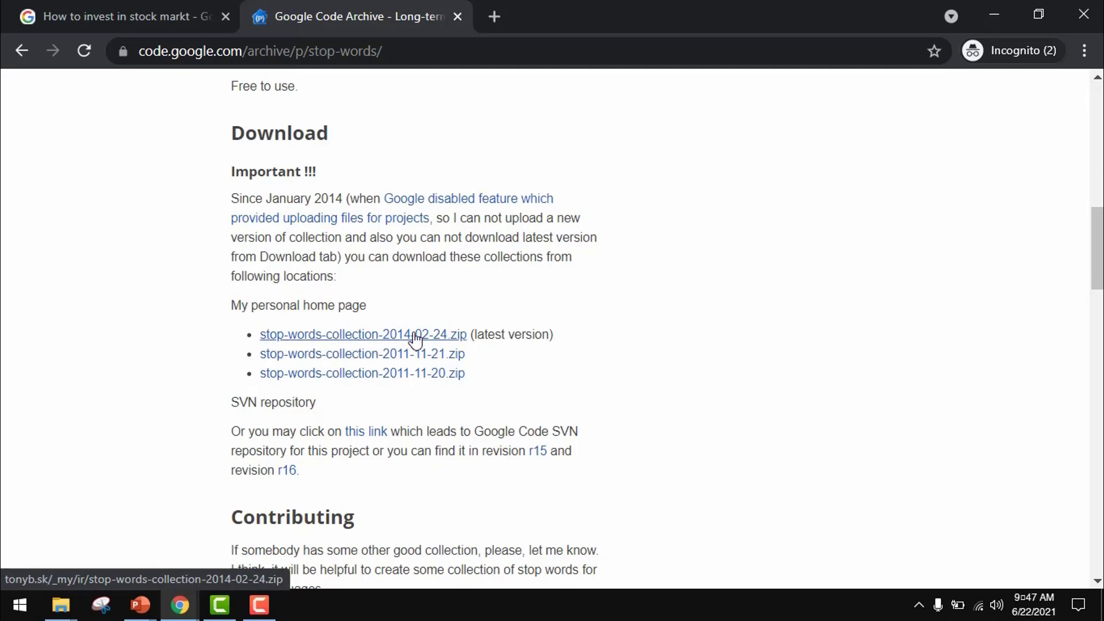
Open the stop-words_english_1_en text file from the stop-words folder inside the desktop's stop-words-collection-2014-02-24 folder
key(super+d)
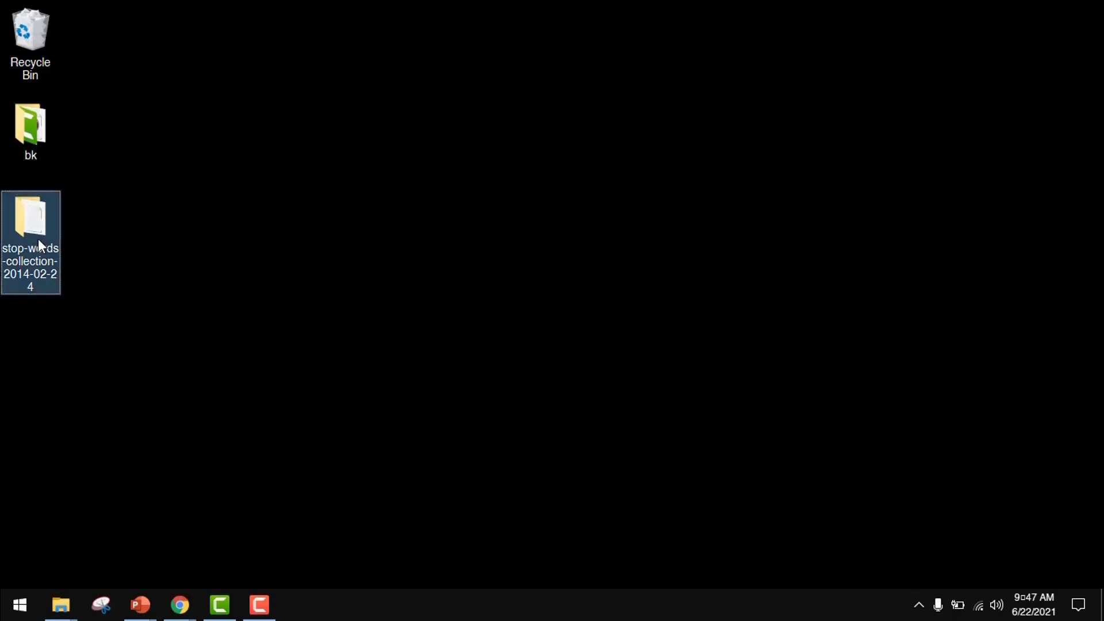
double_click(38, 240)
double_click(286, 108)
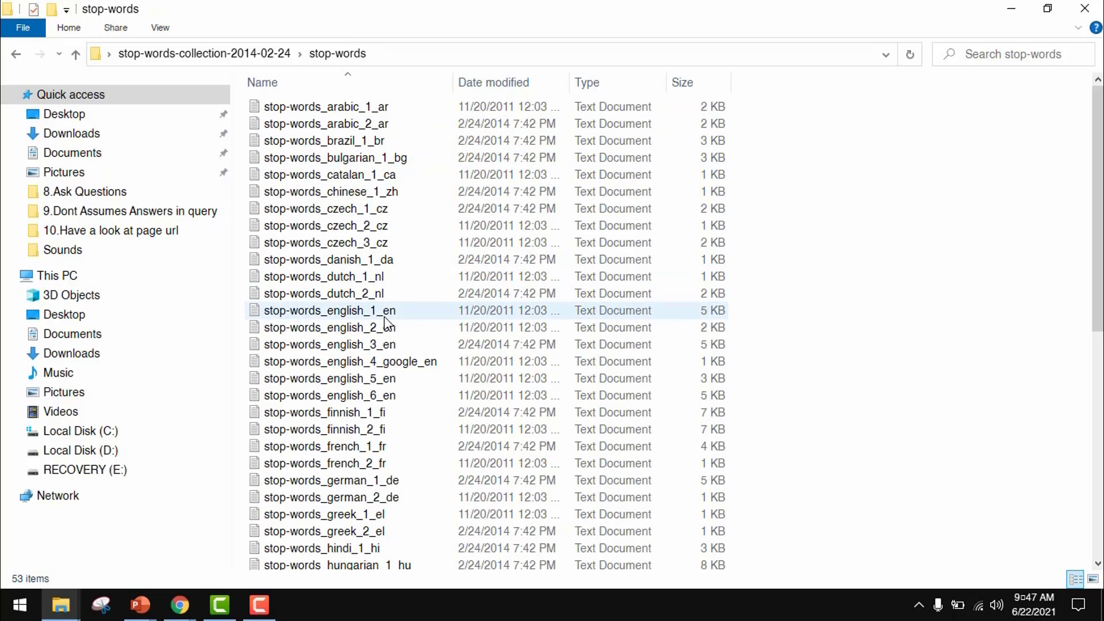
click(384, 313)
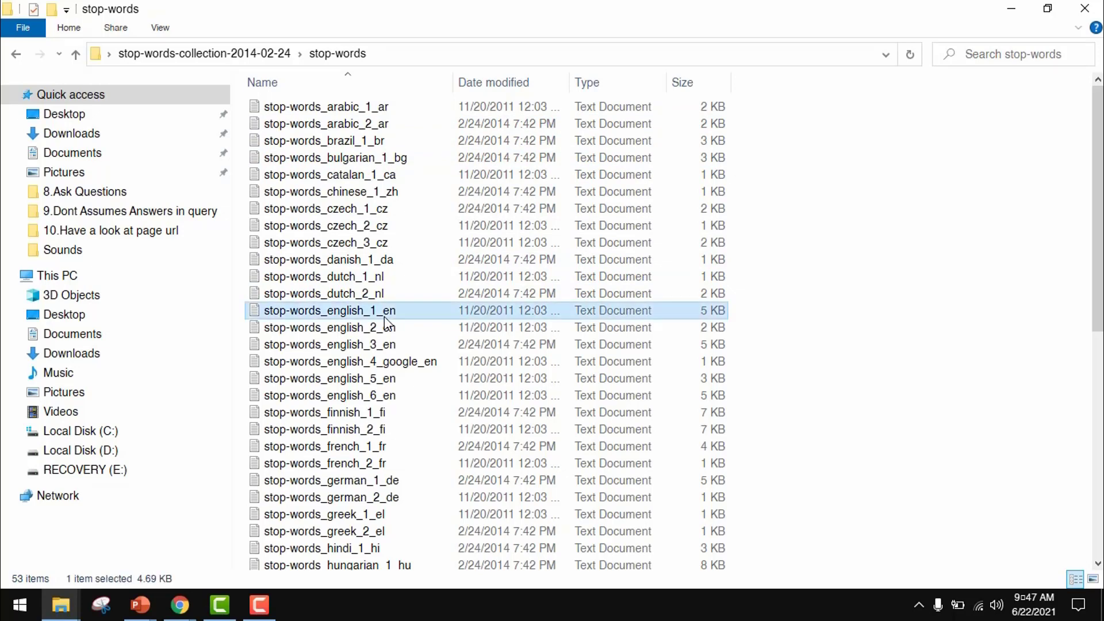
right_click(383, 314)
double_click(340, 309)
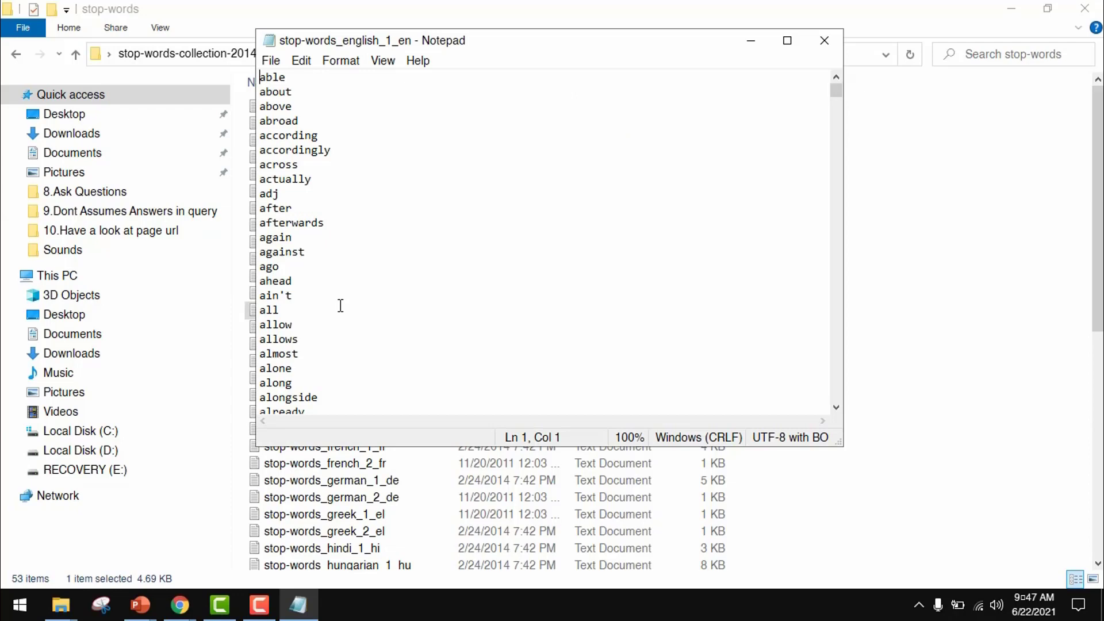
Find the word "how" in the English stop-words list and check the words around it
click(381, 202)
key(ctrl+f)
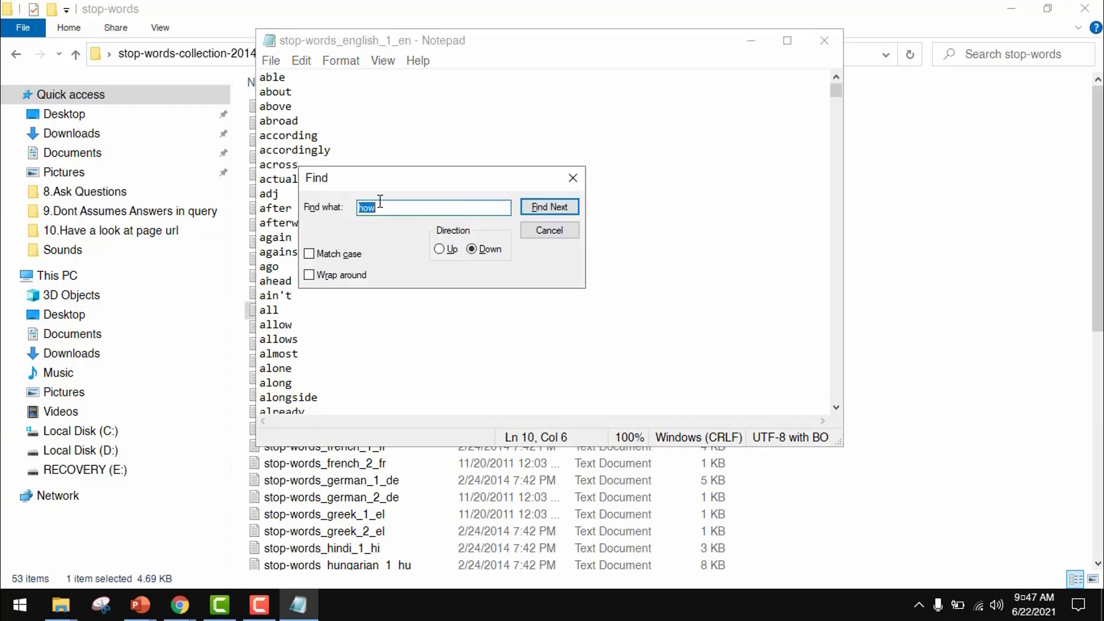
text(how)
key(Return)
key(Return)
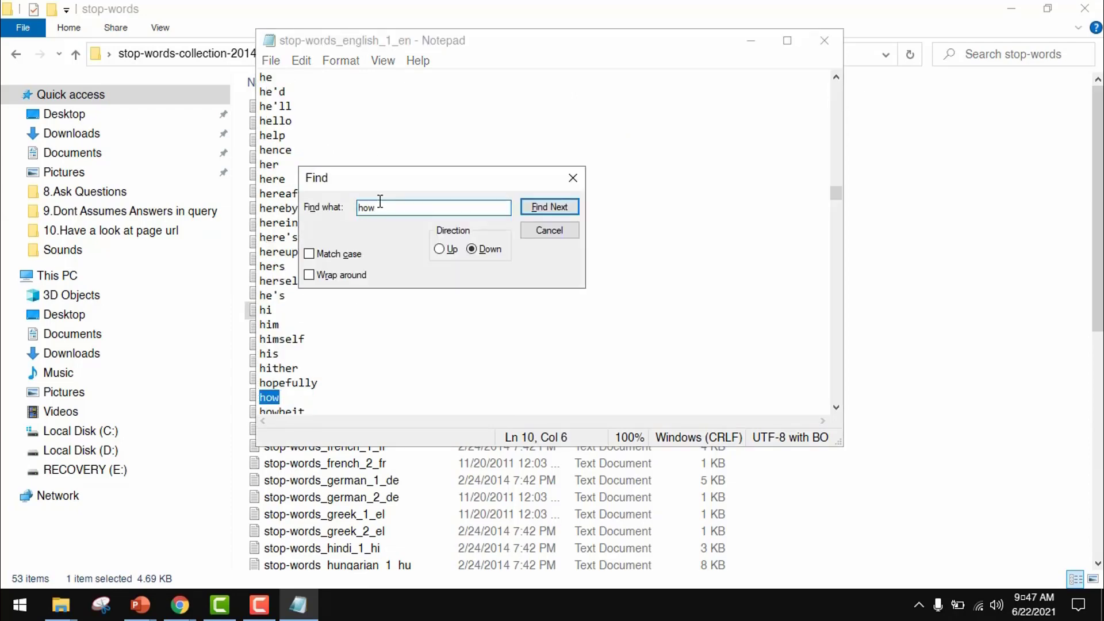
click(318, 357)
scroll(319, 357, down, 2)
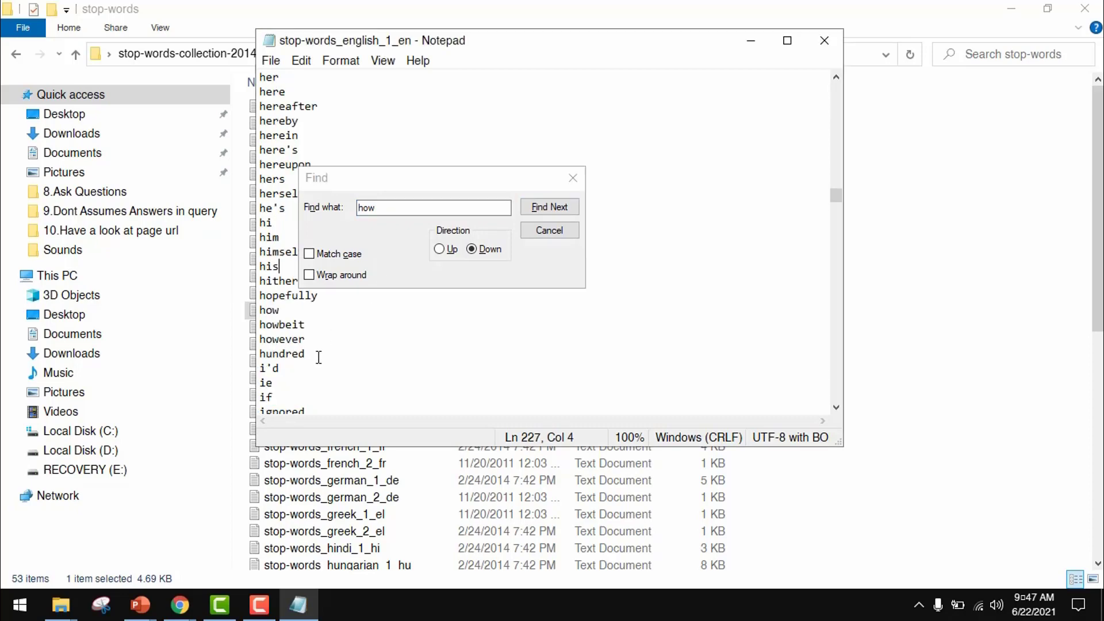
click(573, 178)
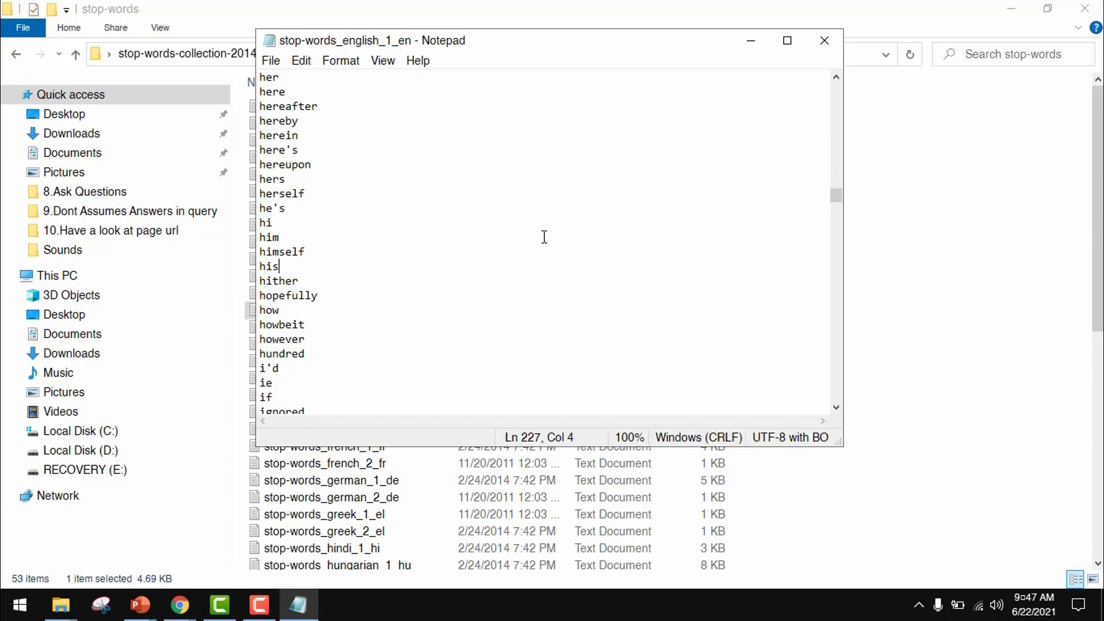
Close the stop-words text file, switch to the browser and look through the results for "How to invest in stock markt"
click(823, 39)
key(alt+Tab)
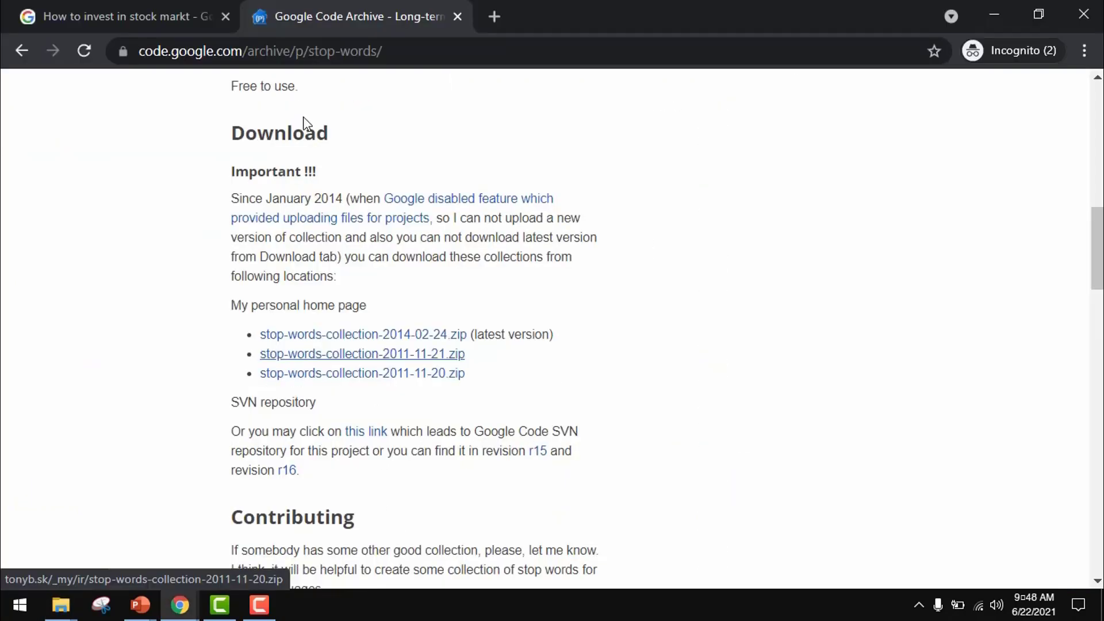
click(161, 8)
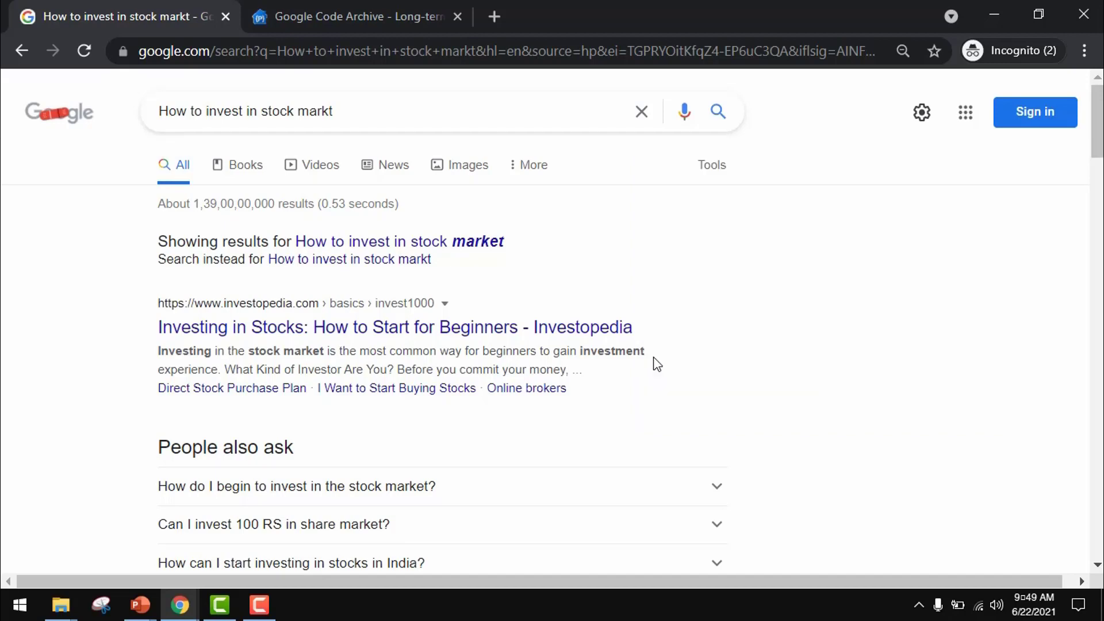
scroll(658, 364, down, 6)
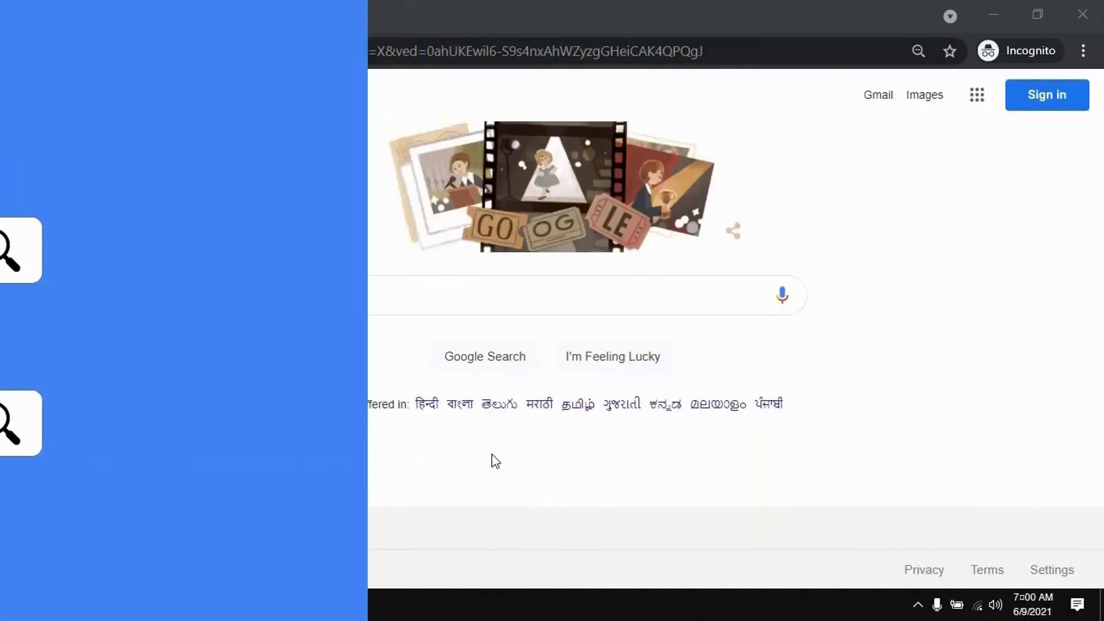
Search Google for "mobile" from the Google home page
click(443, 303)
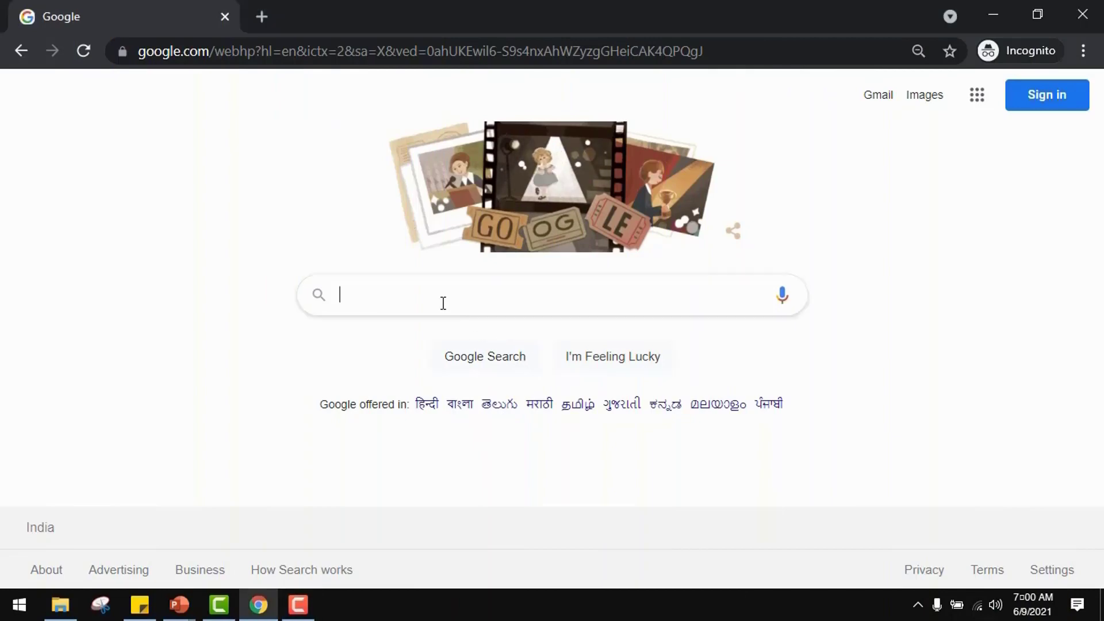
text(mobile)
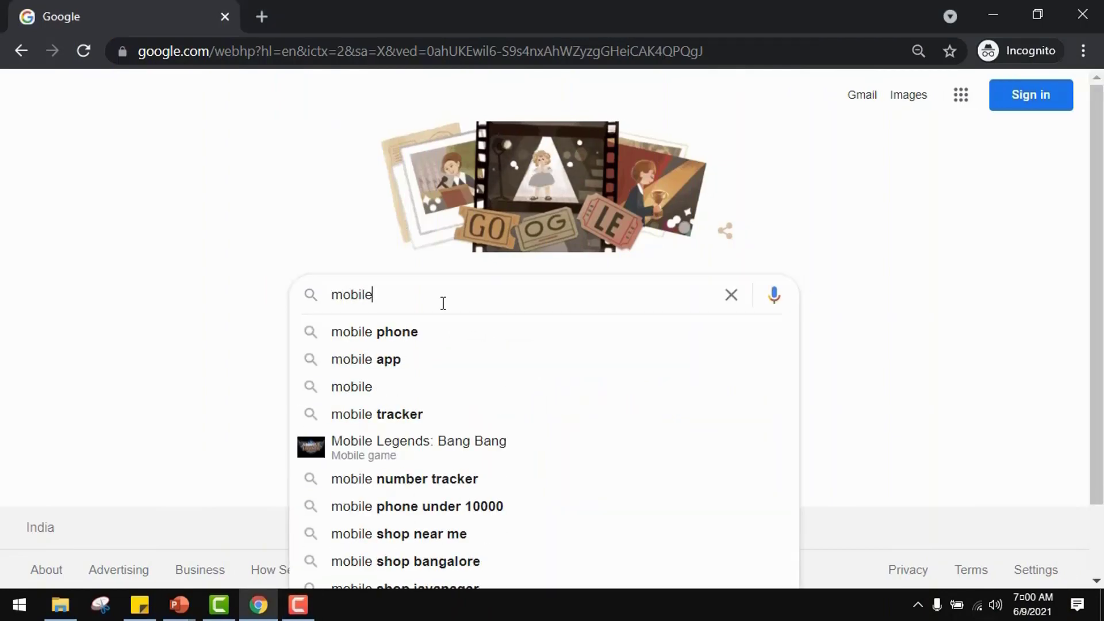
key(Return)
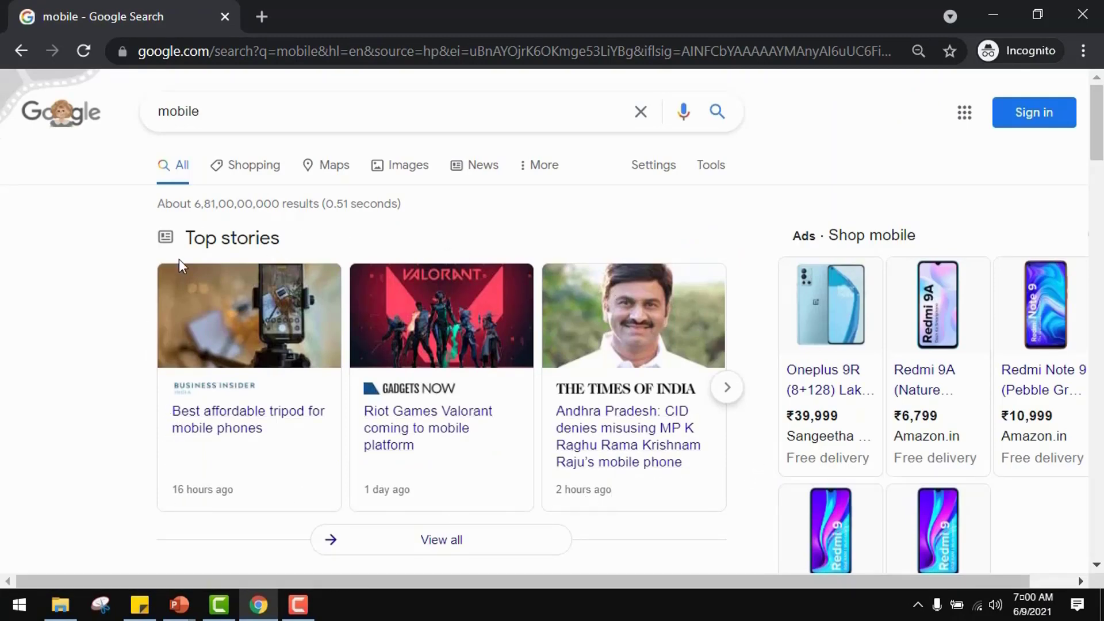
Examine the kinds of pages listed for "mobile", from the top stories down to the related searches
scroll(260, 481, down, 5)
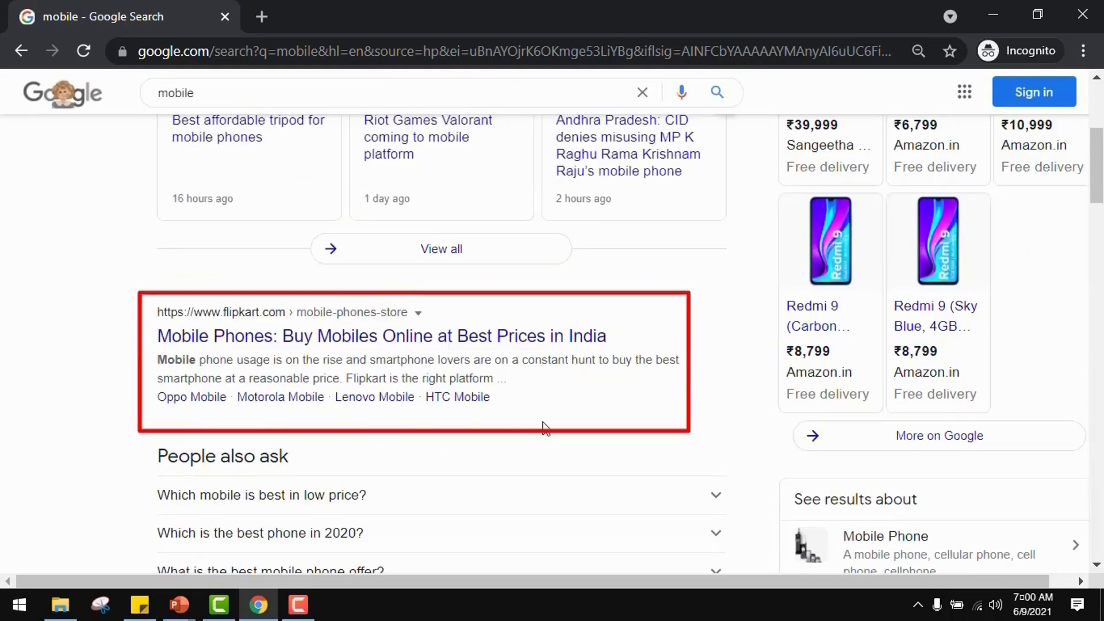
scroll(541, 429, down, 5)
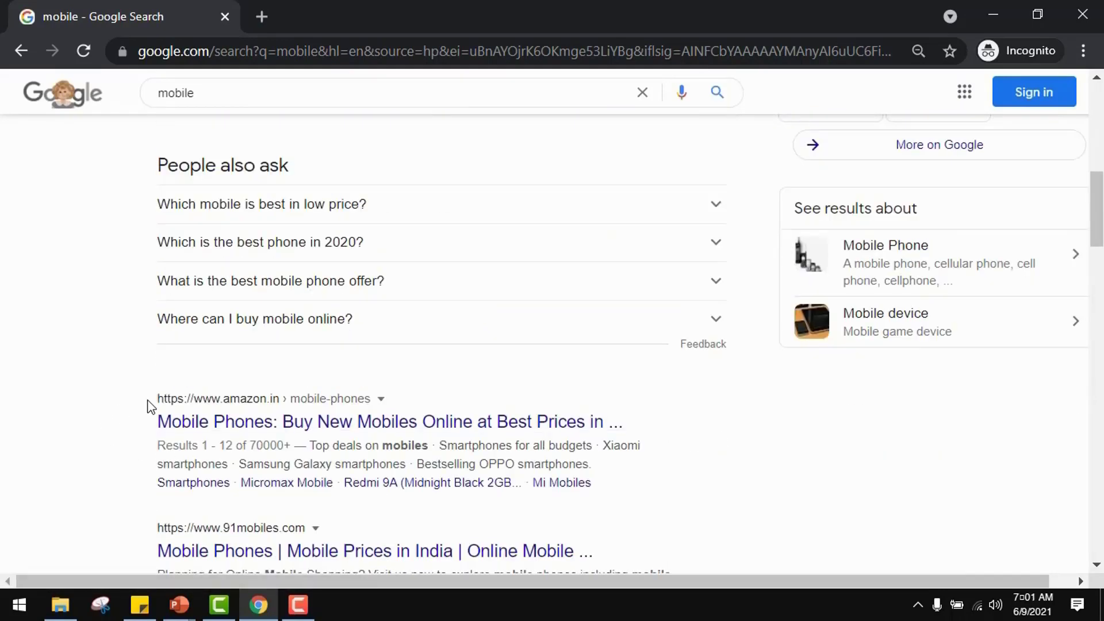
scroll(152, 401, down, 3)
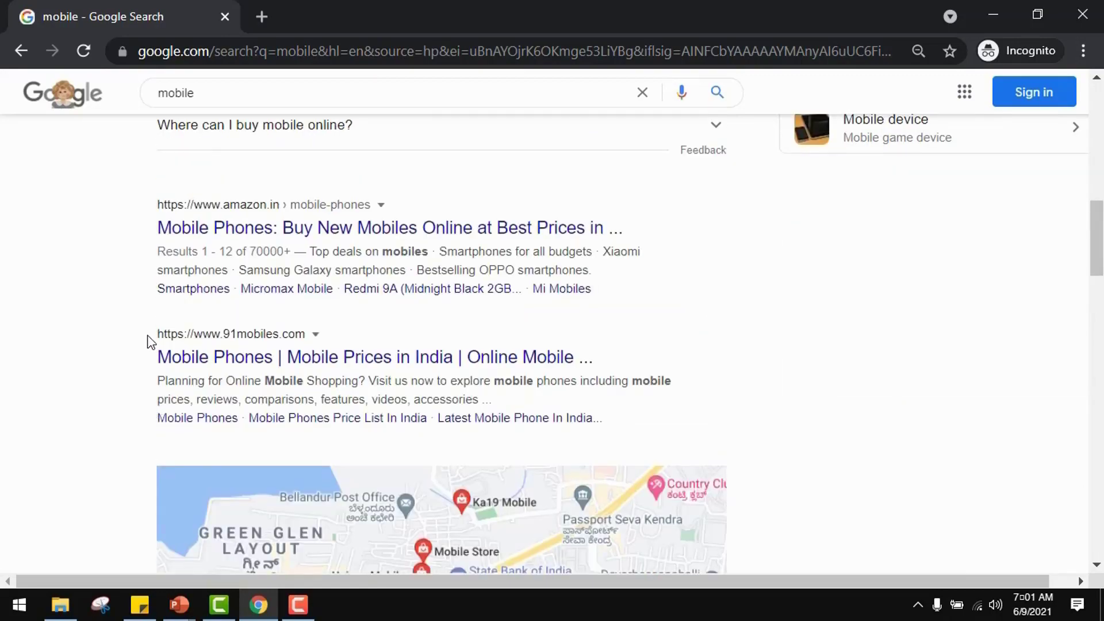
scroll(151, 342, down, 15)
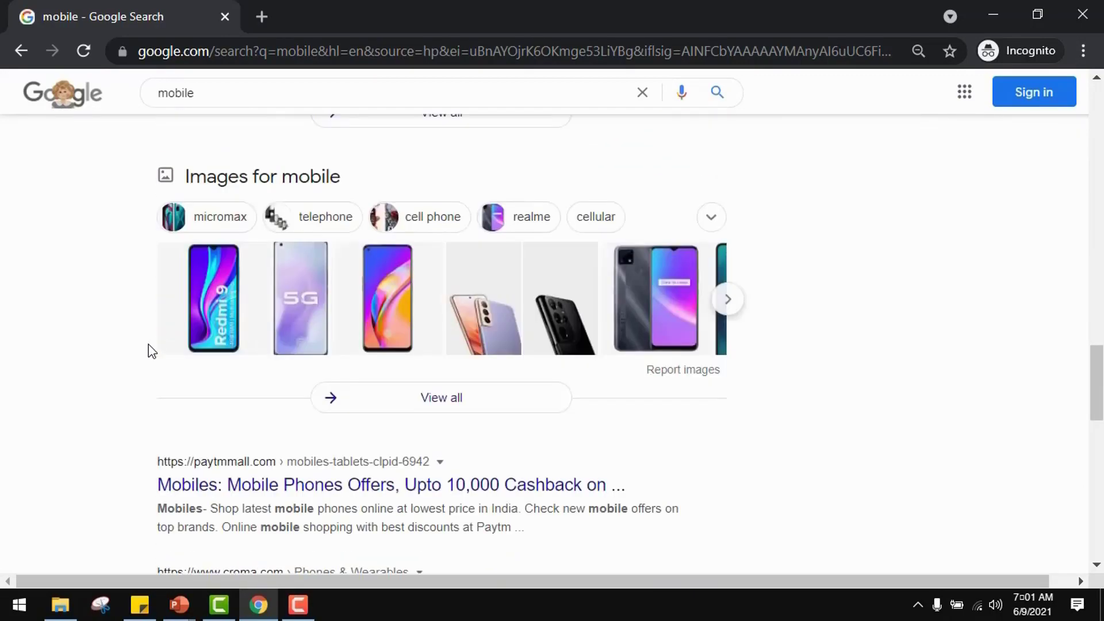
scroll(151, 351, down, 3)
scroll(152, 359, down, 3)
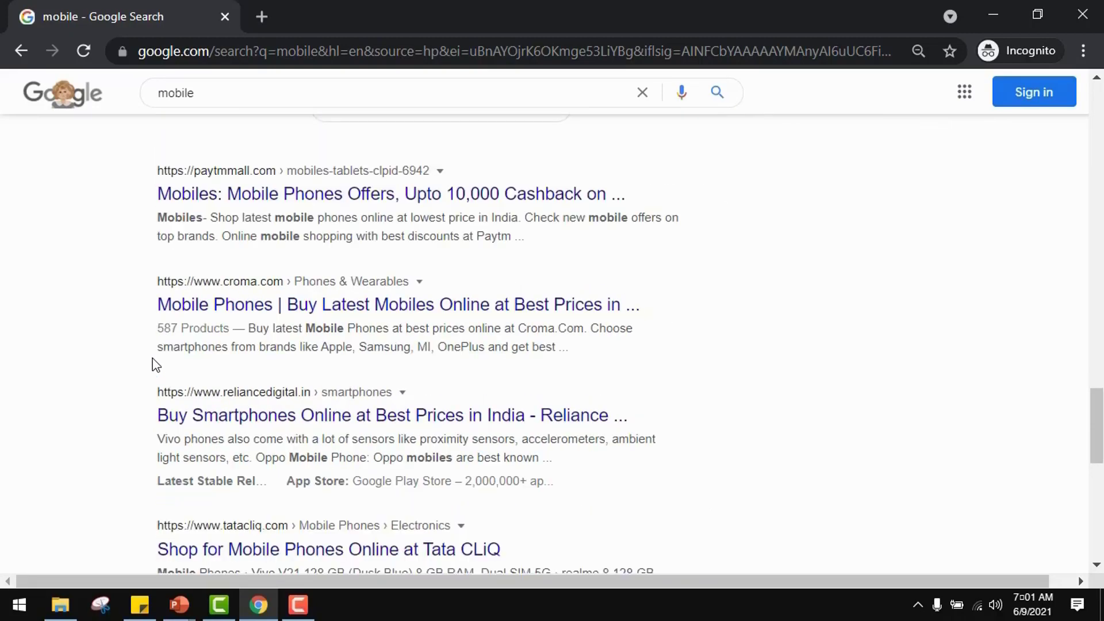
scroll(153, 364, down, 4)
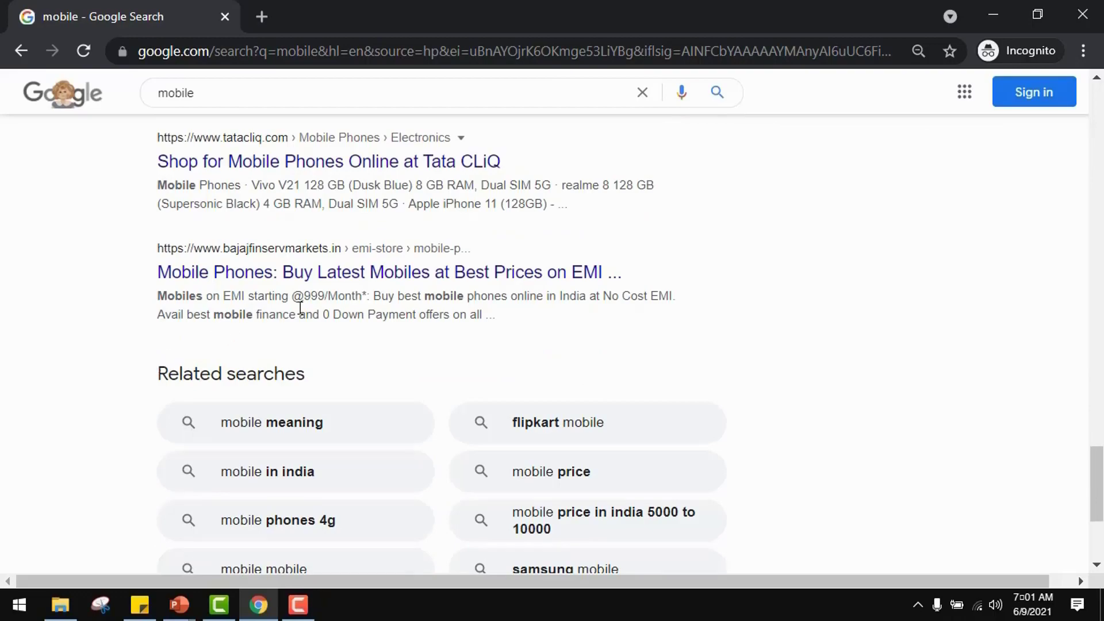
scroll(300, 307, up, 10)
scroll(299, 308, up, 20)
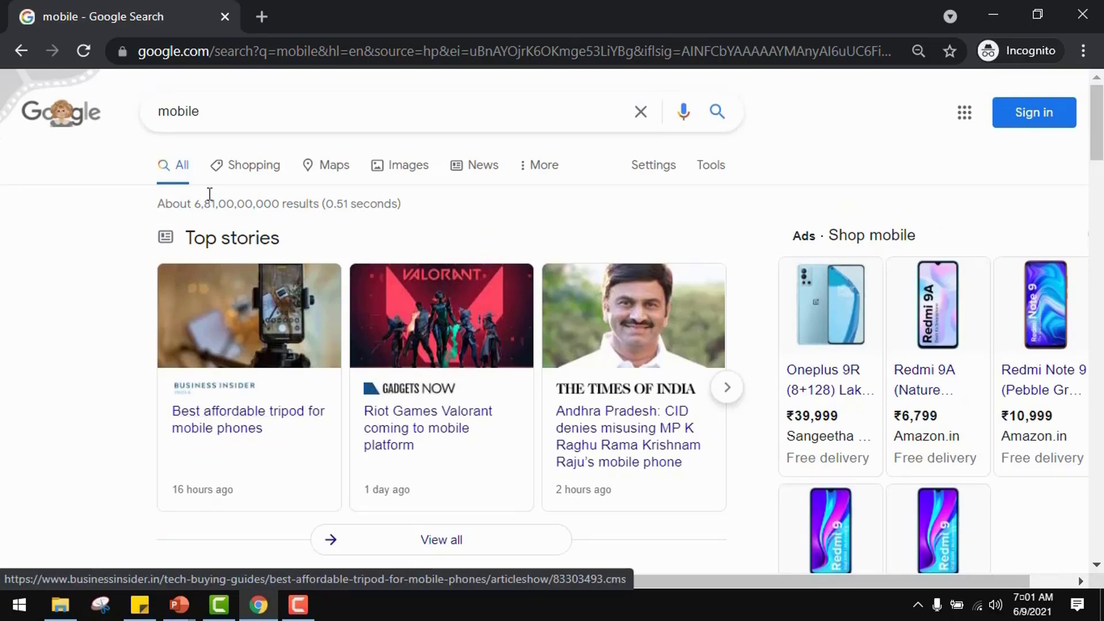
Change the query to "a mobile" by adding the article before the word, run the search and examine the results page
click(163, 111)
text(a)
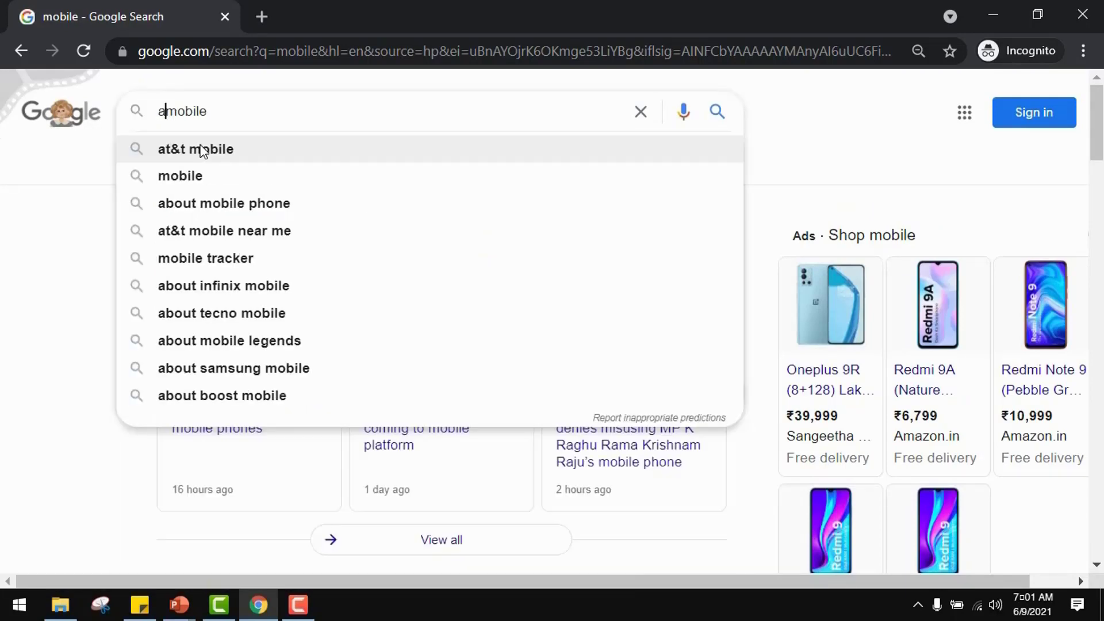
key(Return)
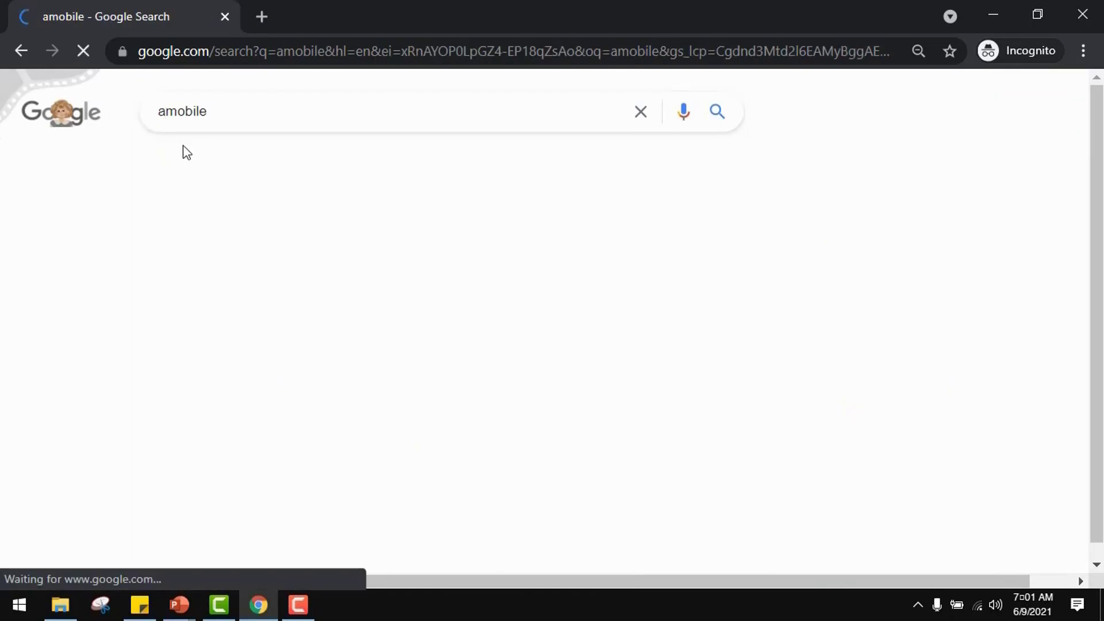
click(167, 111)
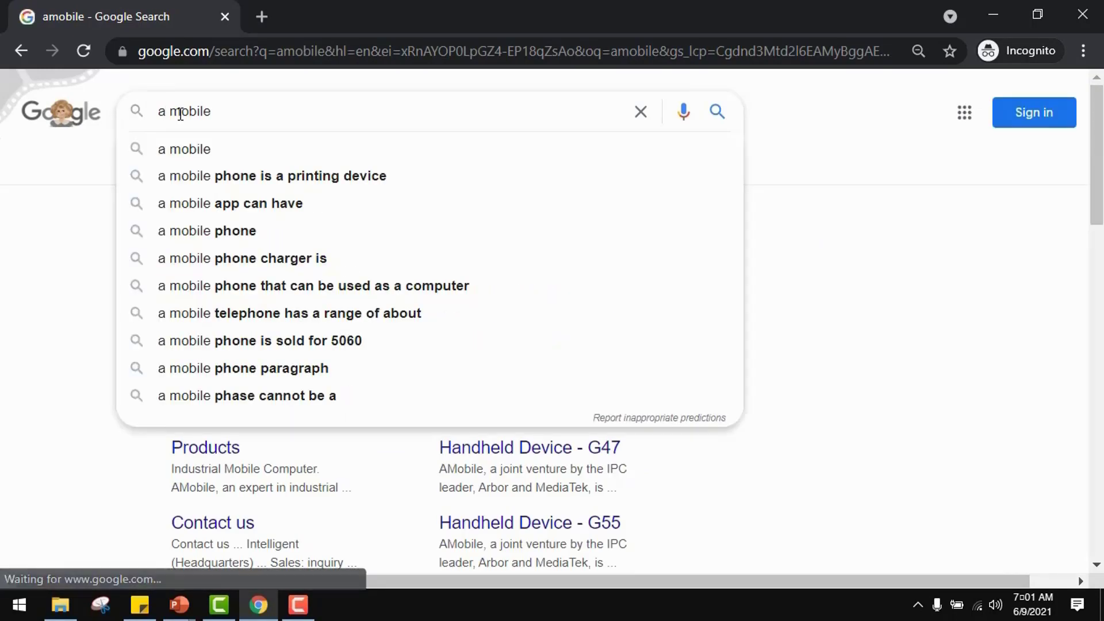
key(Return)
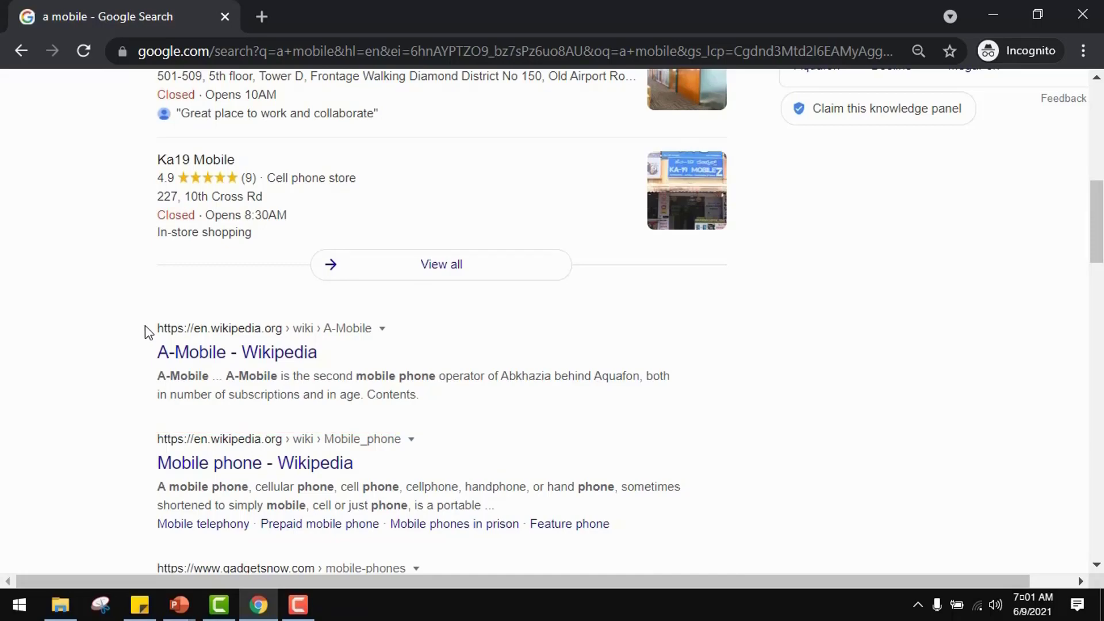
scroll(144, 403, down, 5)
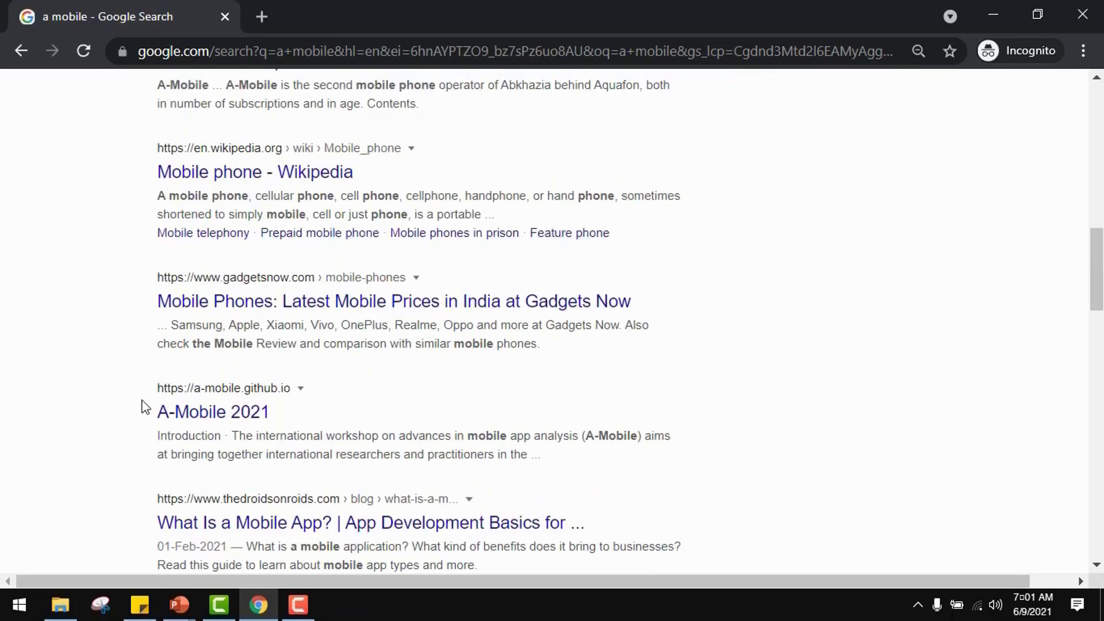
scroll(145, 408, down, 5)
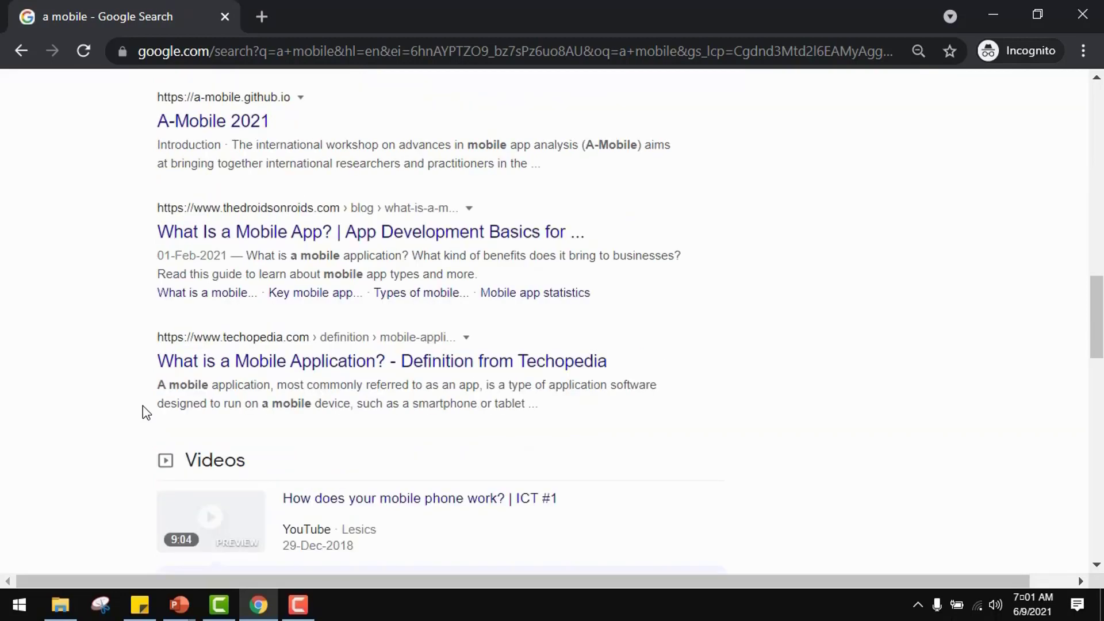
scroll(142, 405, down, 8)
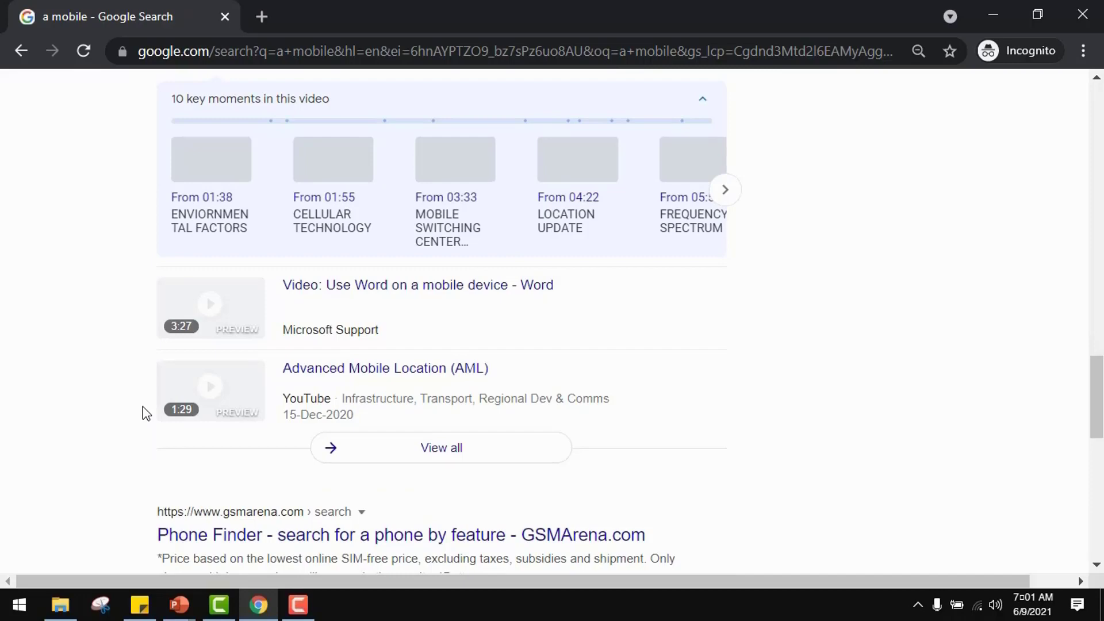
scroll(144, 415, down, 10)
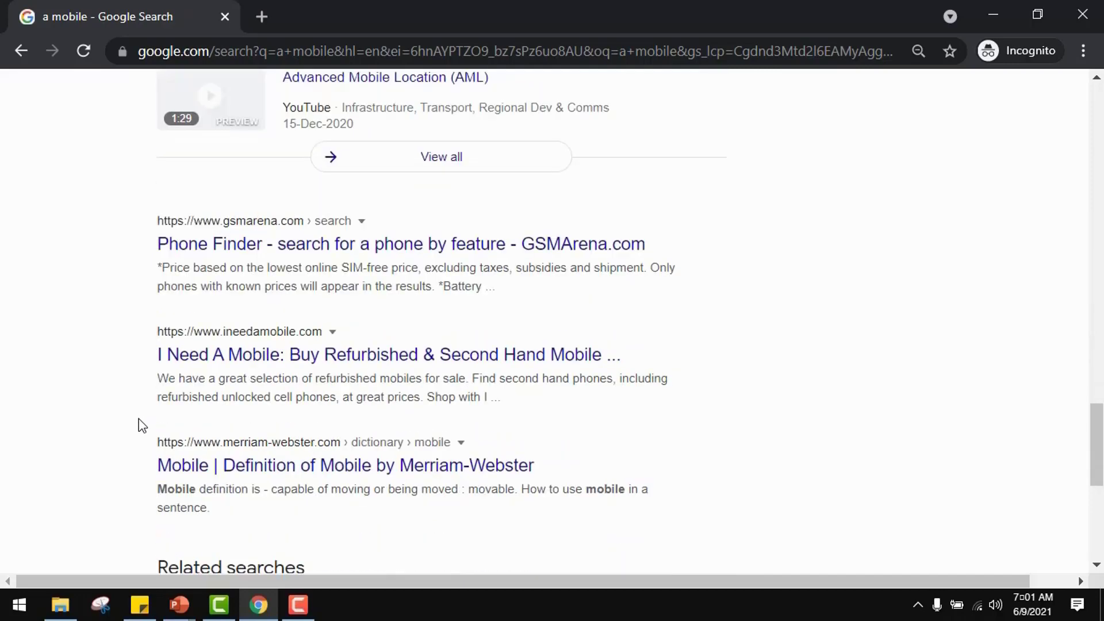
scroll(141, 424, up, 20)
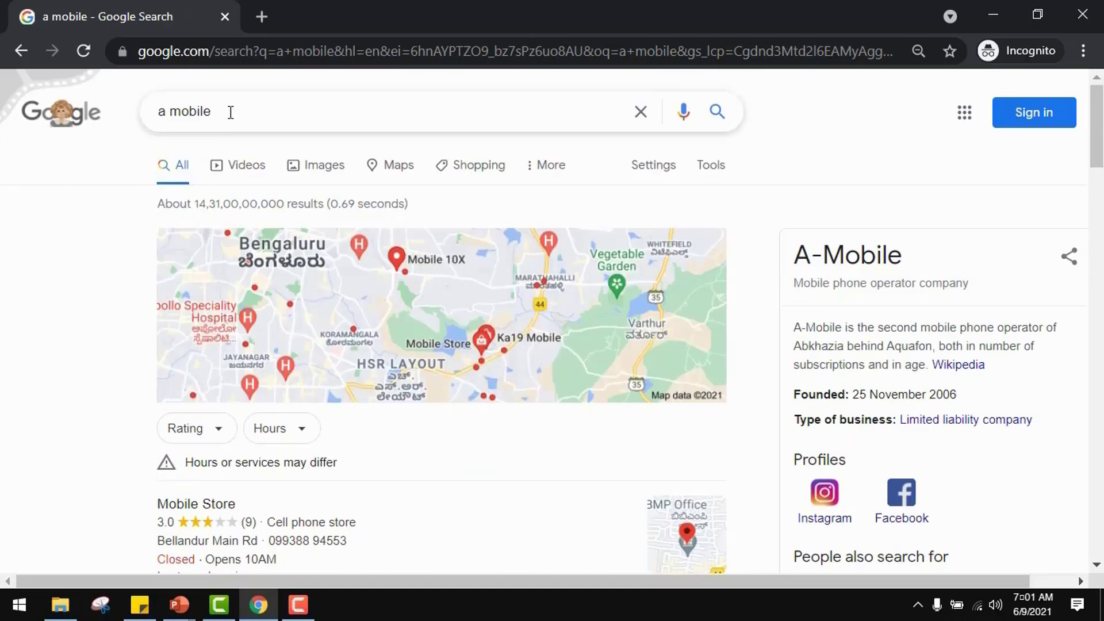
Replace the query with "health care" and run the search
drag(229, 111, 122, 115)
text(health care)
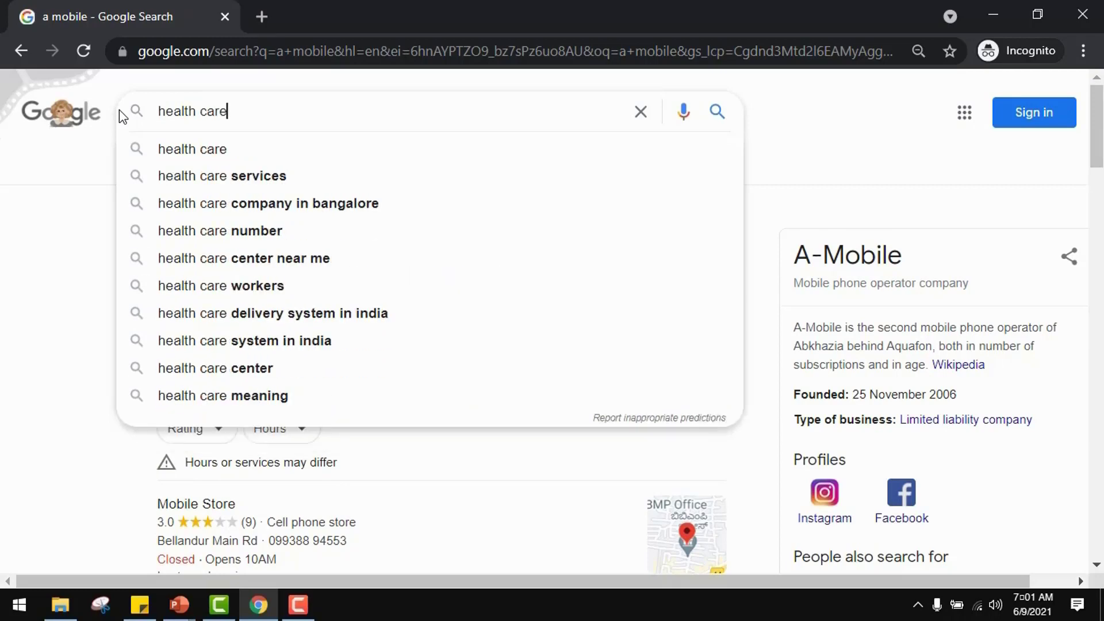
key(Return)
Examine the featured snippet, map, top stories and web pages listed for "health care"
scroll(112, 391, down, 5)
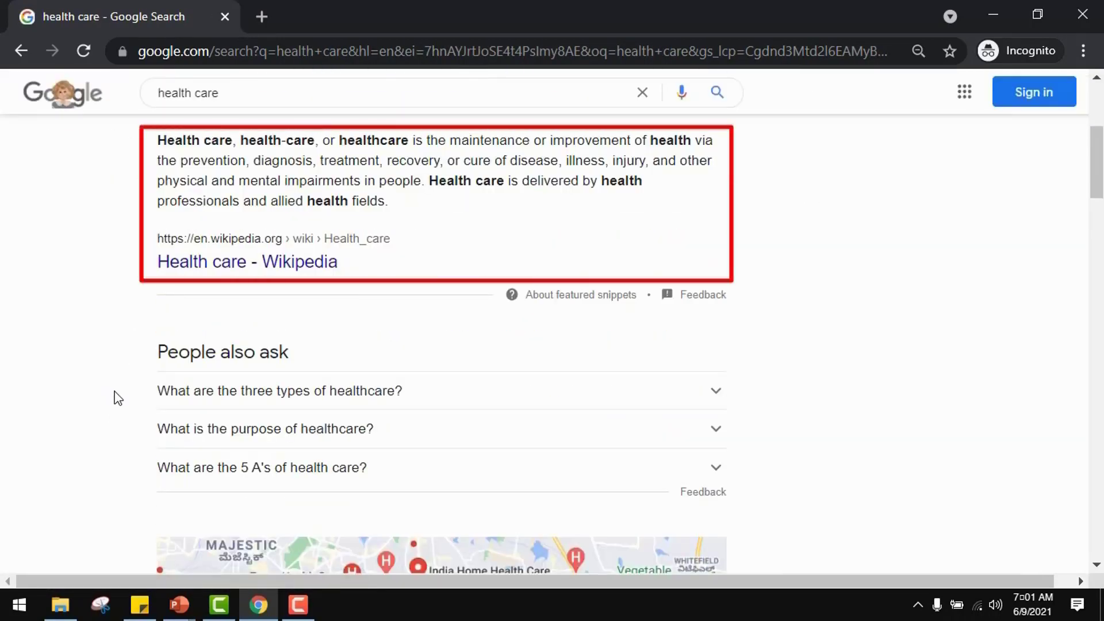
scroll(131, 358, down, 12)
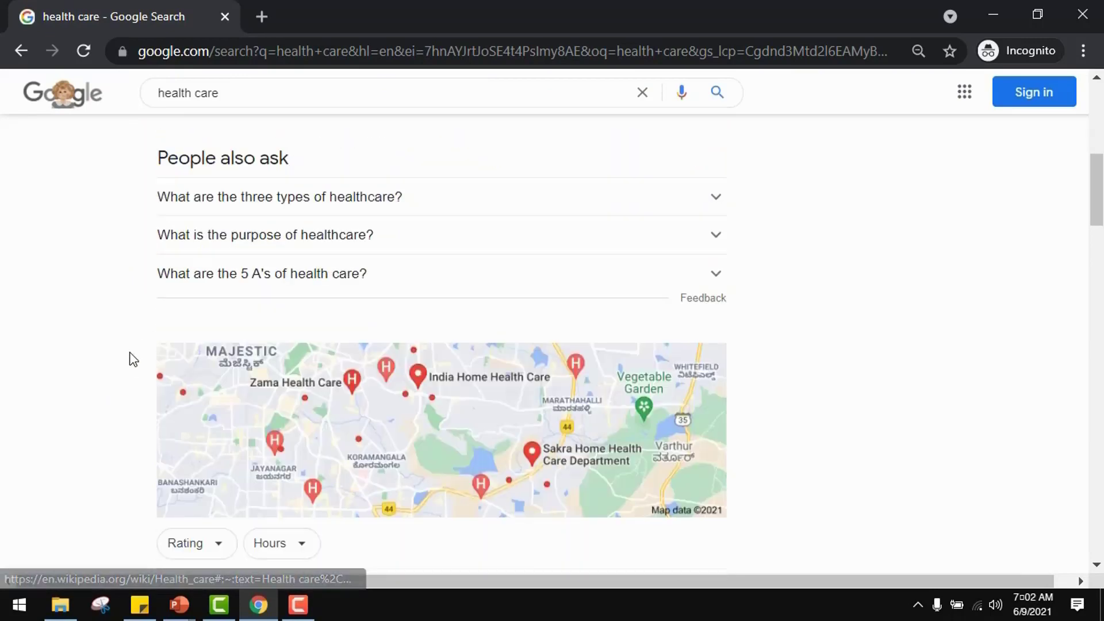
scroll(133, 368, down, 3)
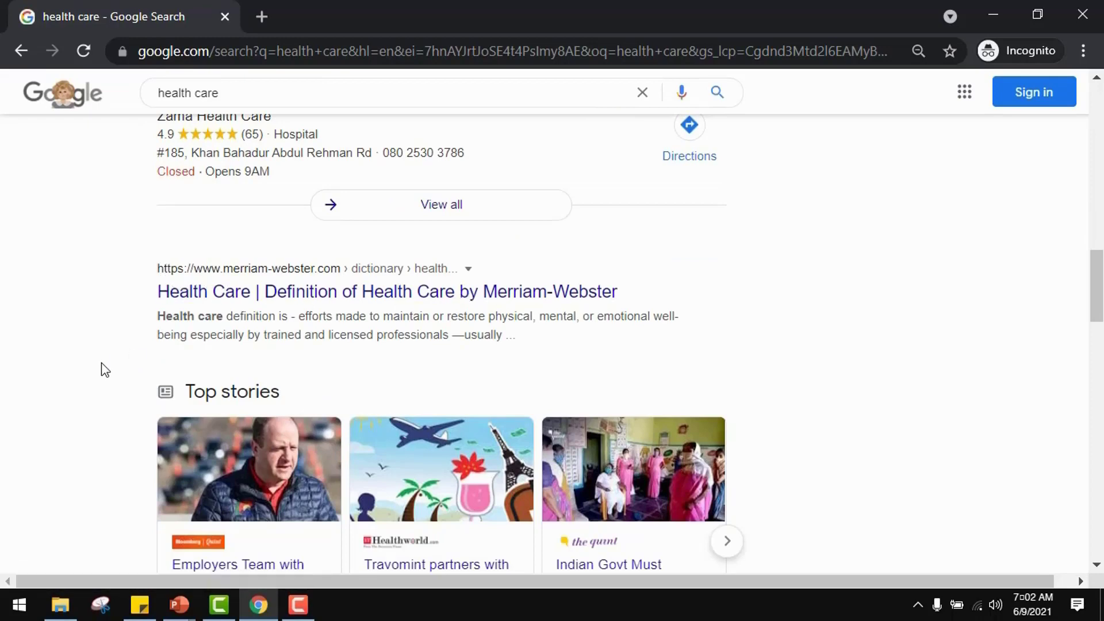
scroll(100, 375, down, 6)
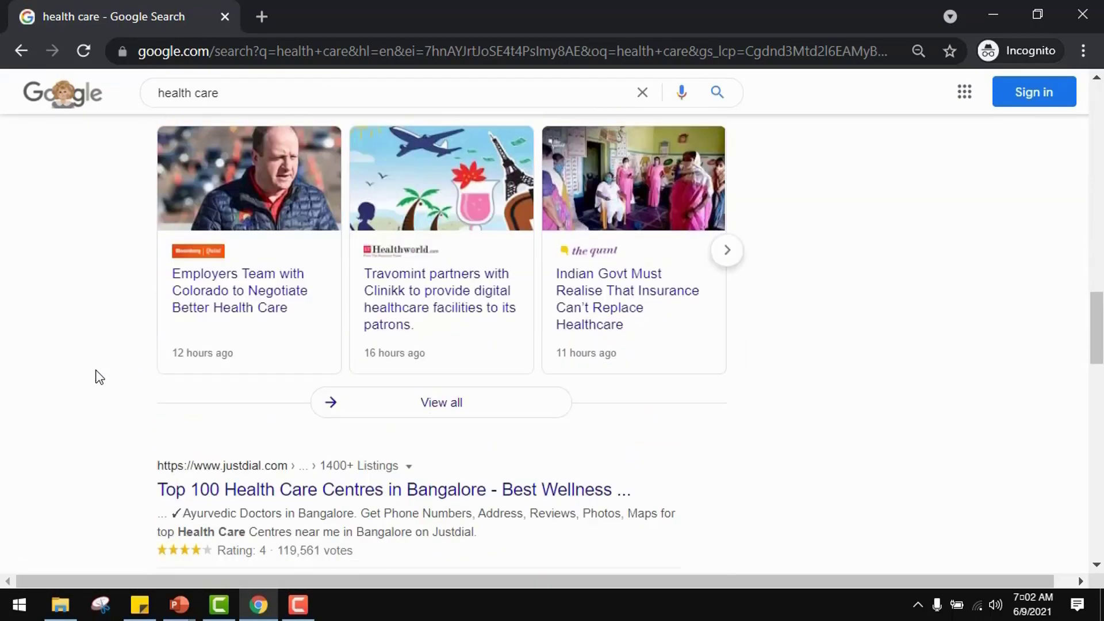
scroll(338, 299, down, 4)
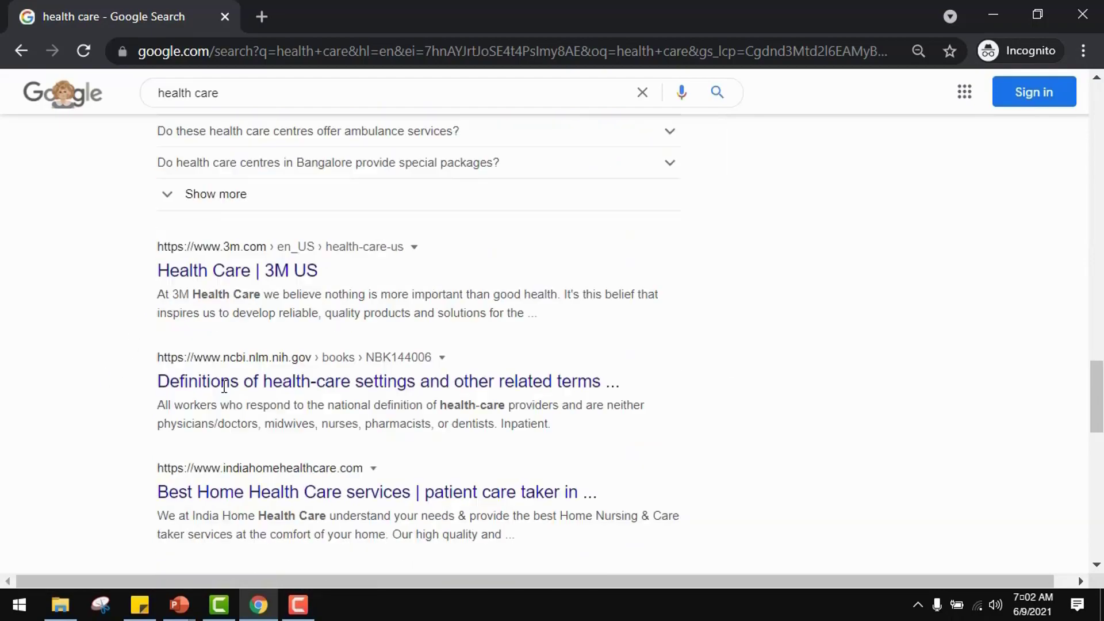
scroll(113, 419, down, 1)
scroll(112, 414, down, 10)
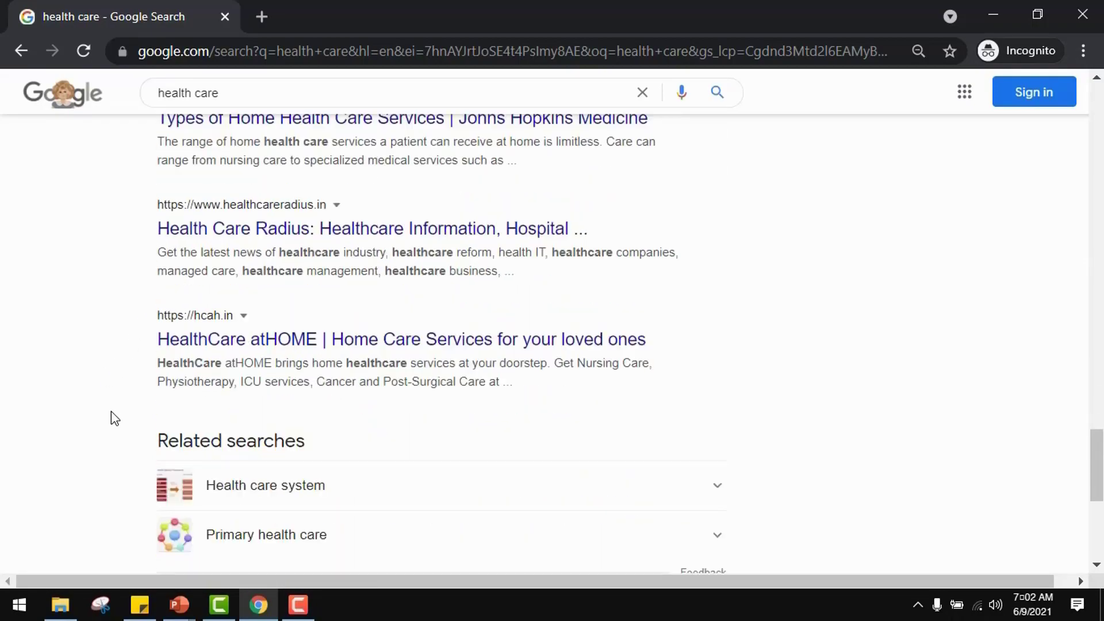
Replace the query with "care health", reversing the word order, and run the search
scroll(146, 345, up, 18)
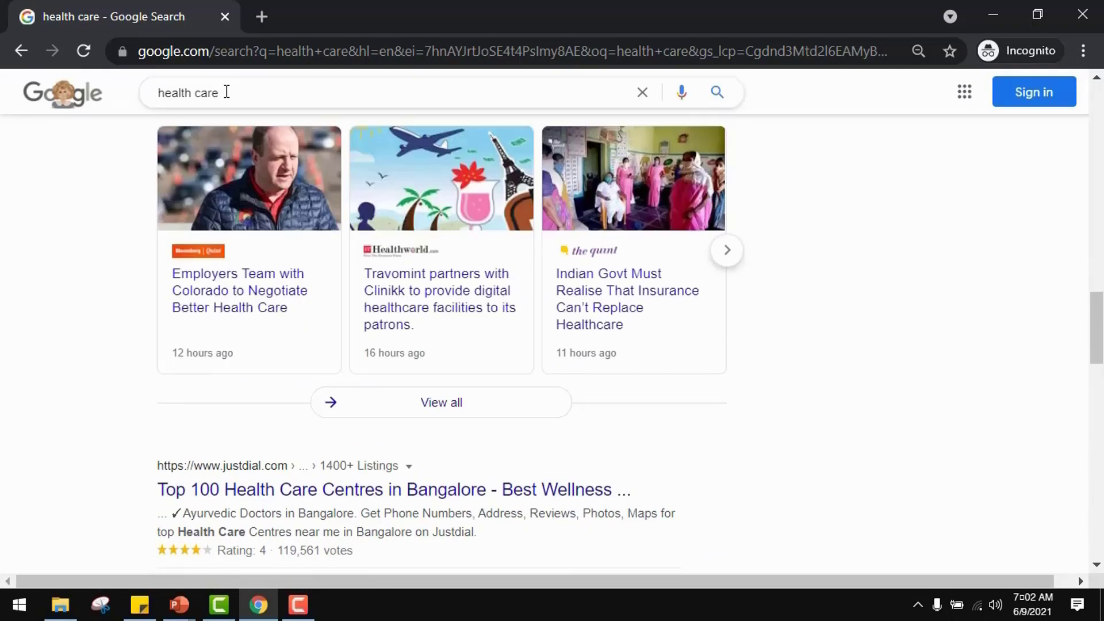
drag(226, 92, 53, 102)
text(care health)
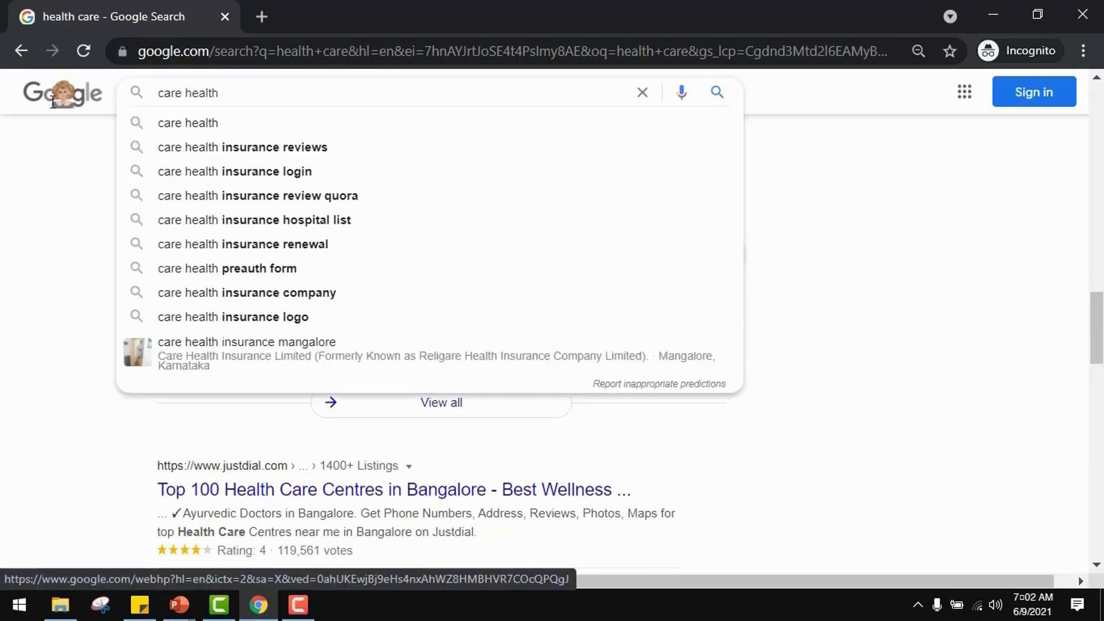
key(Return)
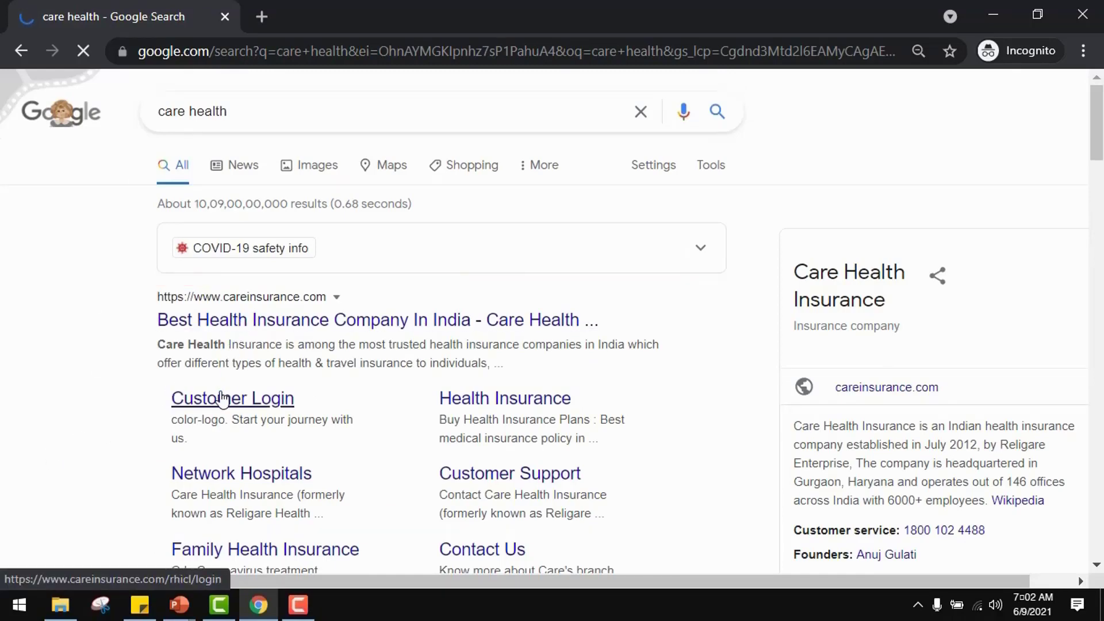
Examine the insurance pages, local listings, top stories and related searches listed for "care health"
scroll(343, 365, down, 7)
scroll(343, 365, down, 18)
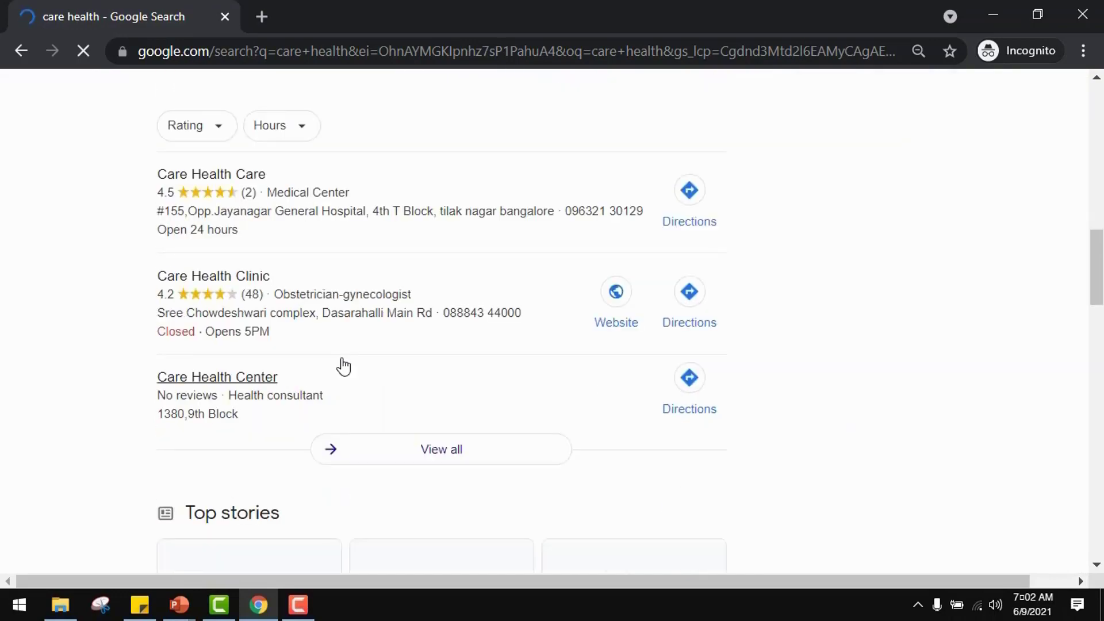
scroll(344, 366, down, 2)
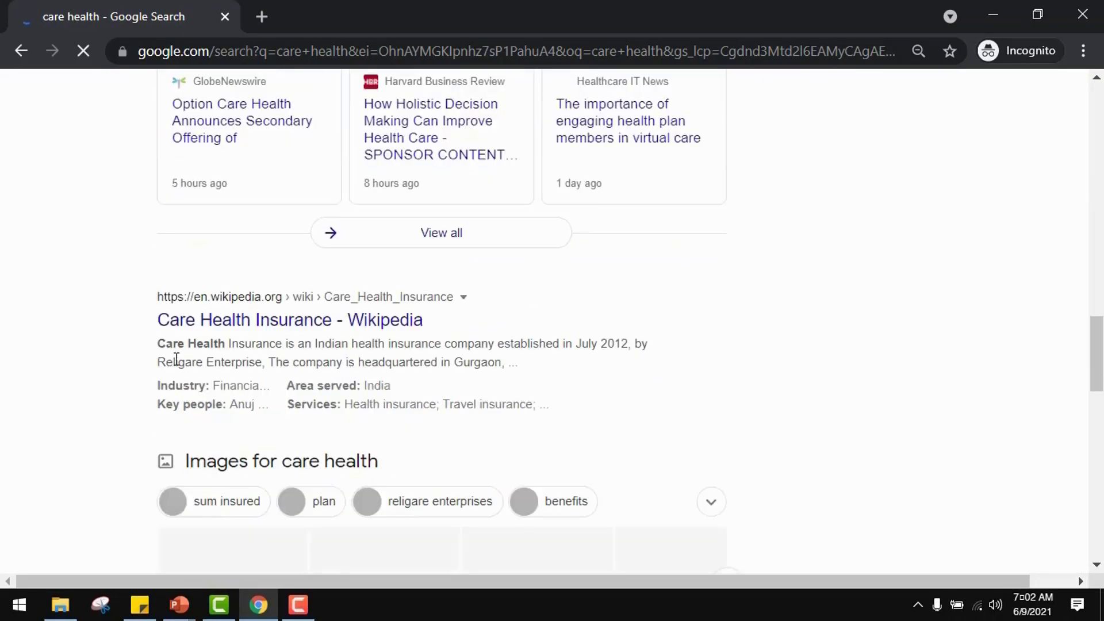
scroll(176, 359, down, 7)
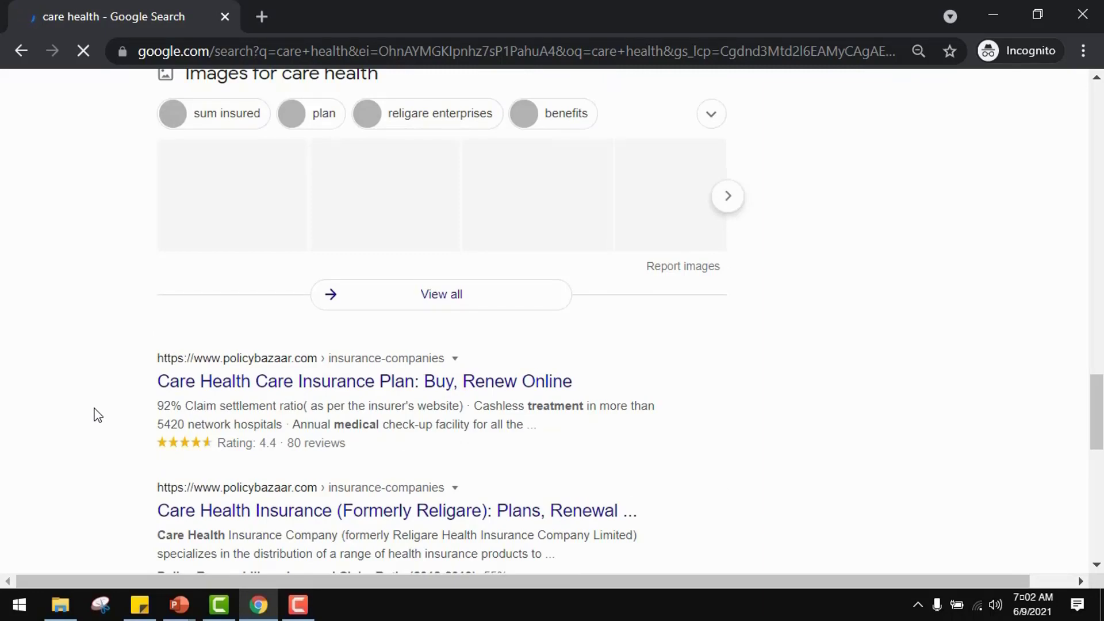
scroll(98, 415, down, 10)
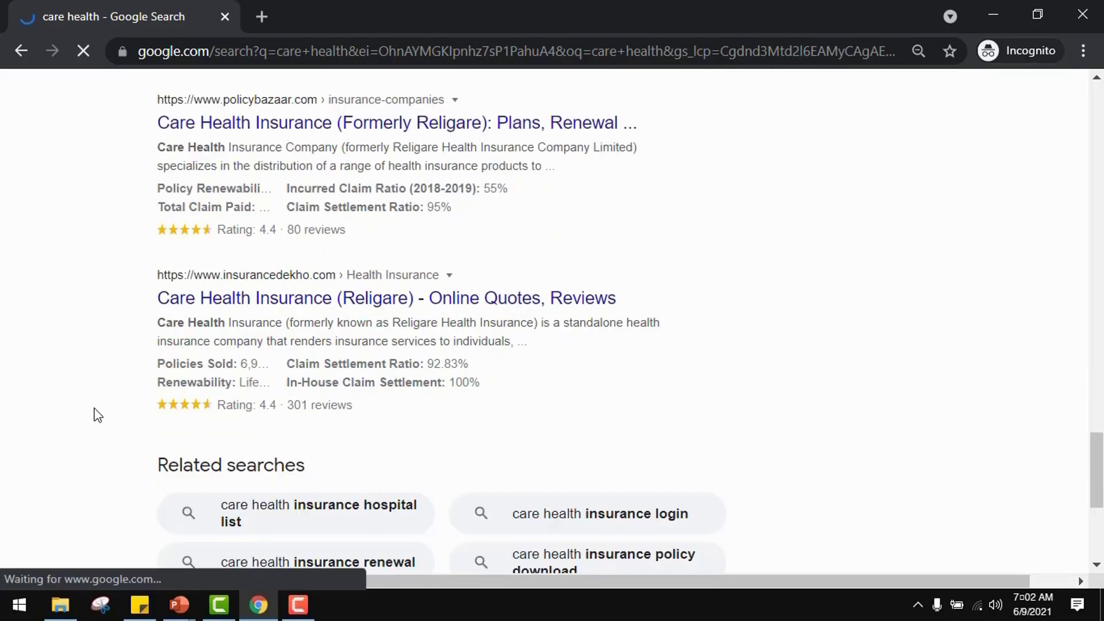
scroll(98, 416, up, 8)
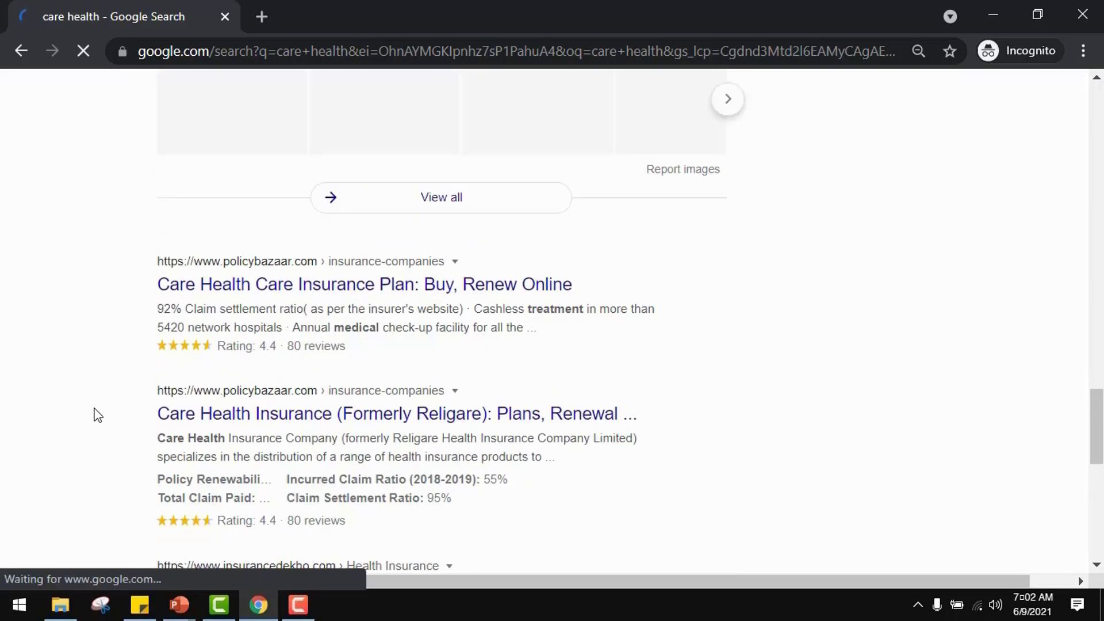
scroll(98, 415, up, 20)
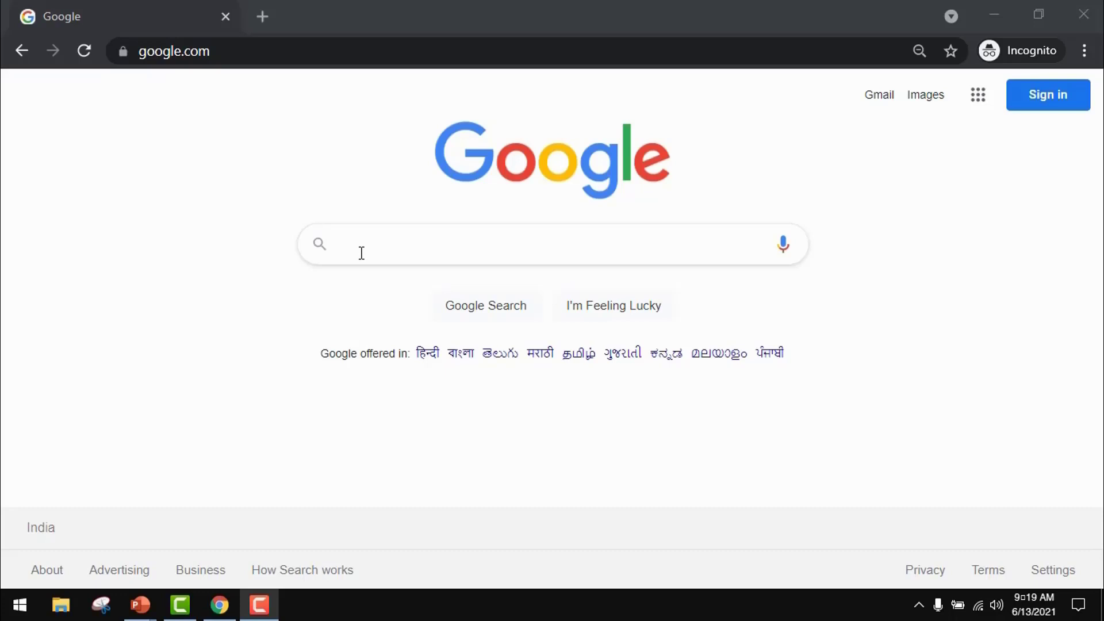
Search Google for "mobile" in lower case and examine the first results and top stories
click(361, 253)
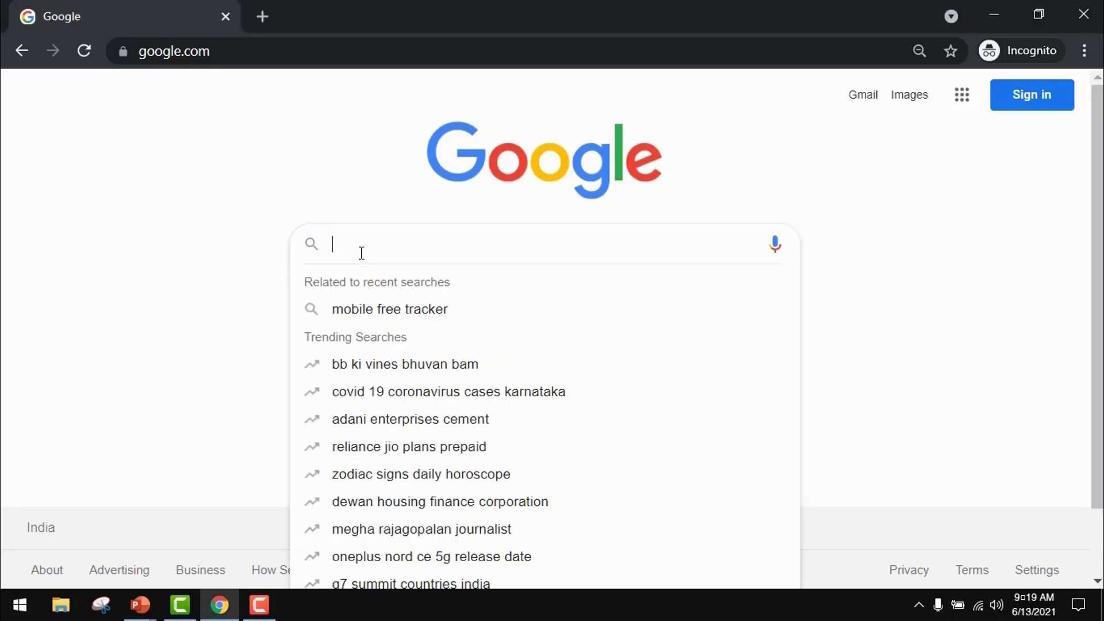
text(mobile)
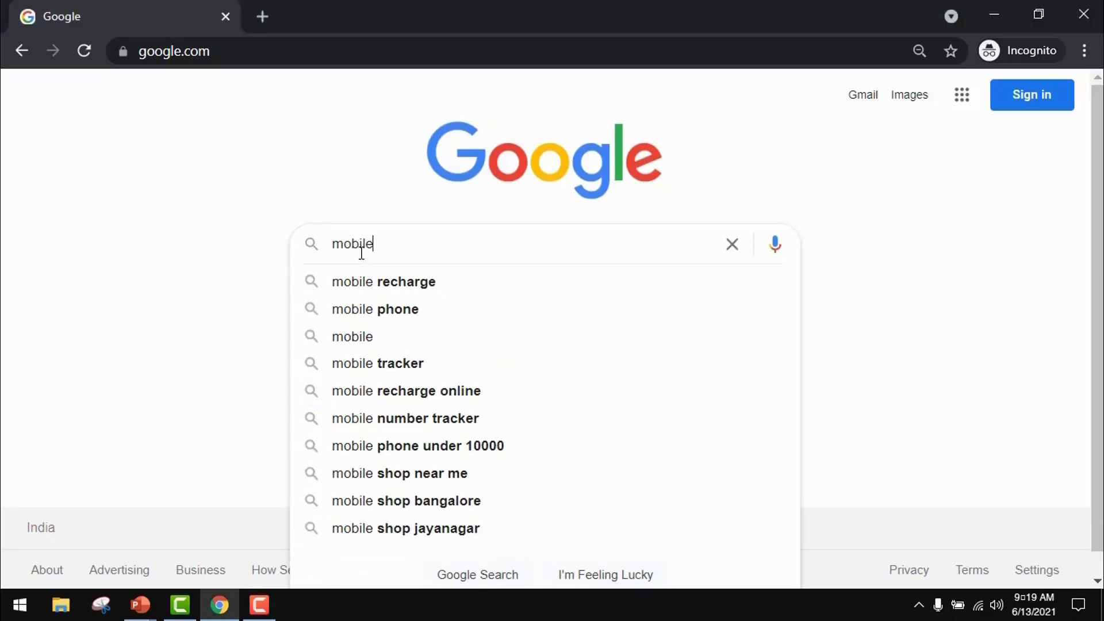
key(Return)
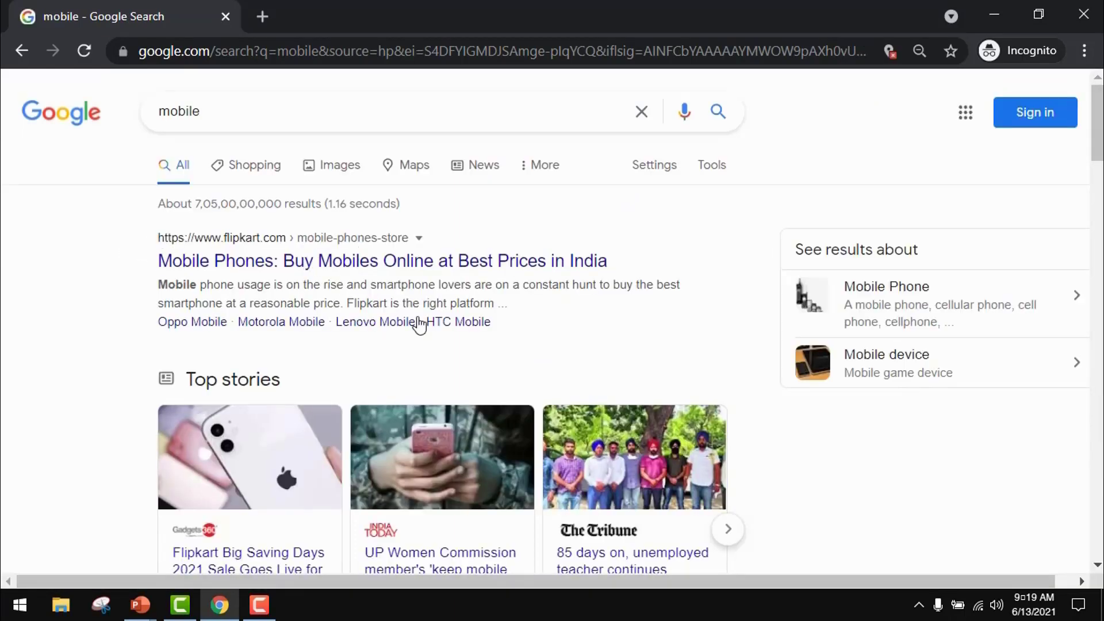
scroll(516, 345, down, 3)
scroll(365, 333, down, 2)
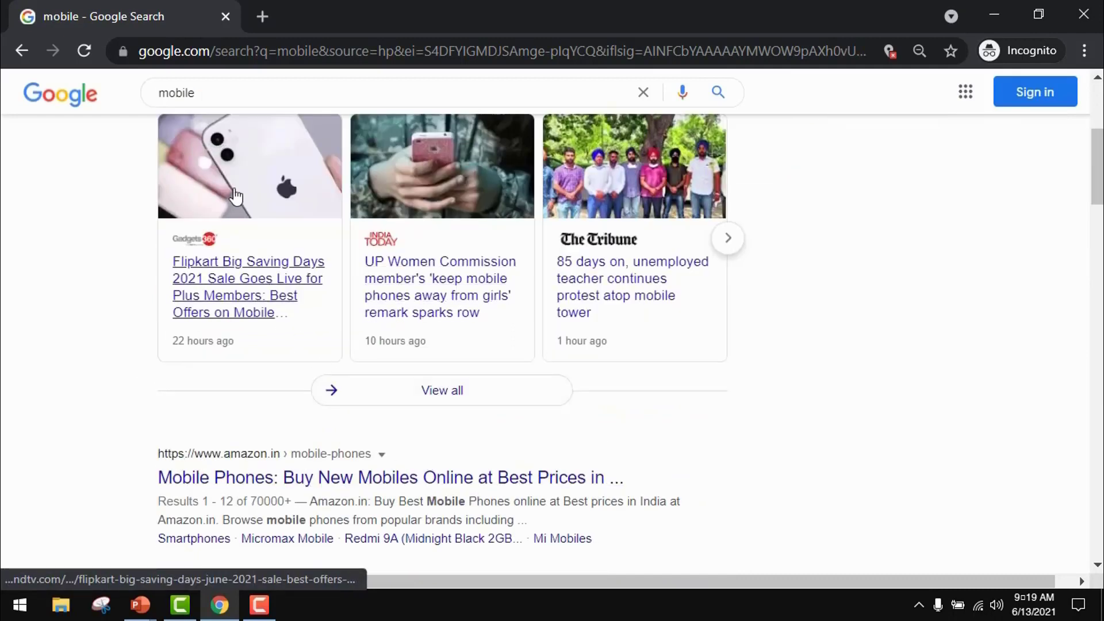
scroll(248, 276, up, 5)
Search Google for "Mobile" with a capital M in a new tab and examine its results for comparison
click(260, 23)
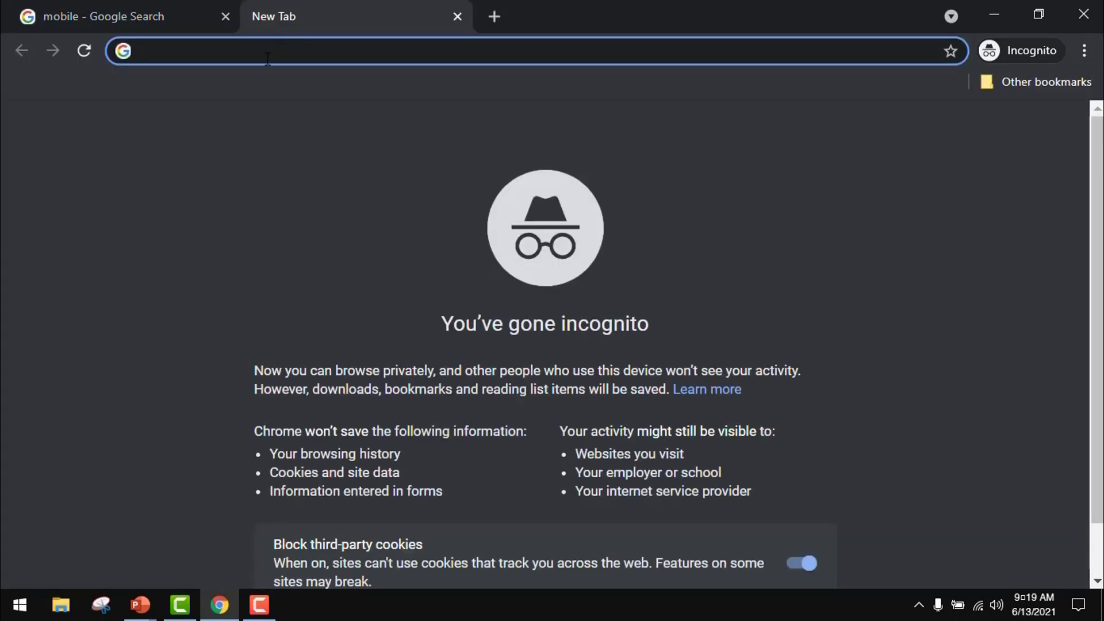
text(googl)
key(Return)
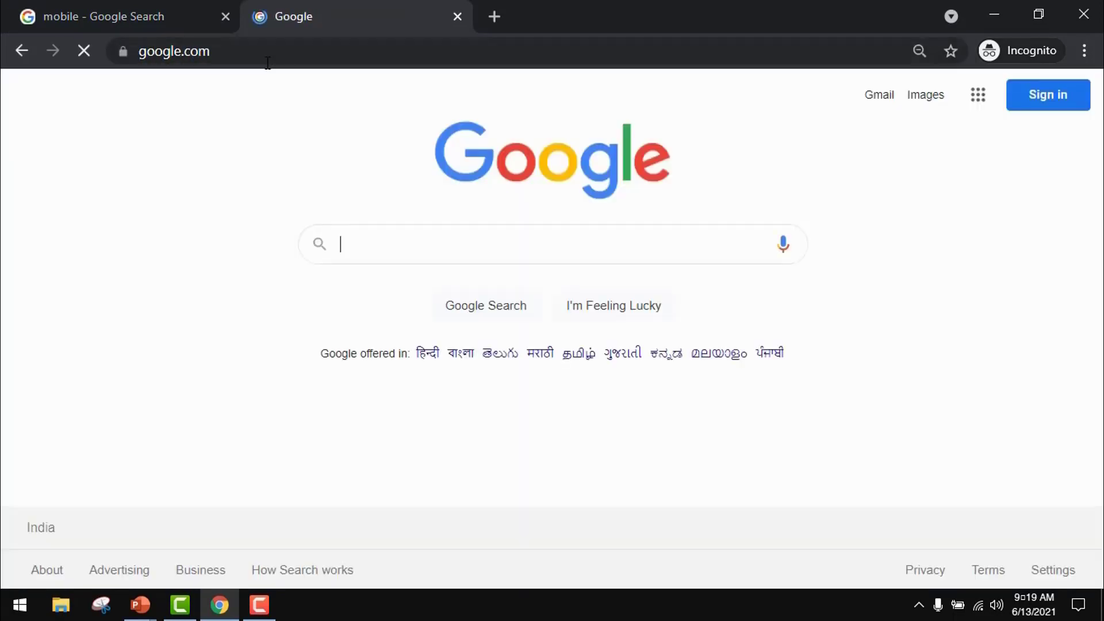
click(371, 249)
text(Mobile)
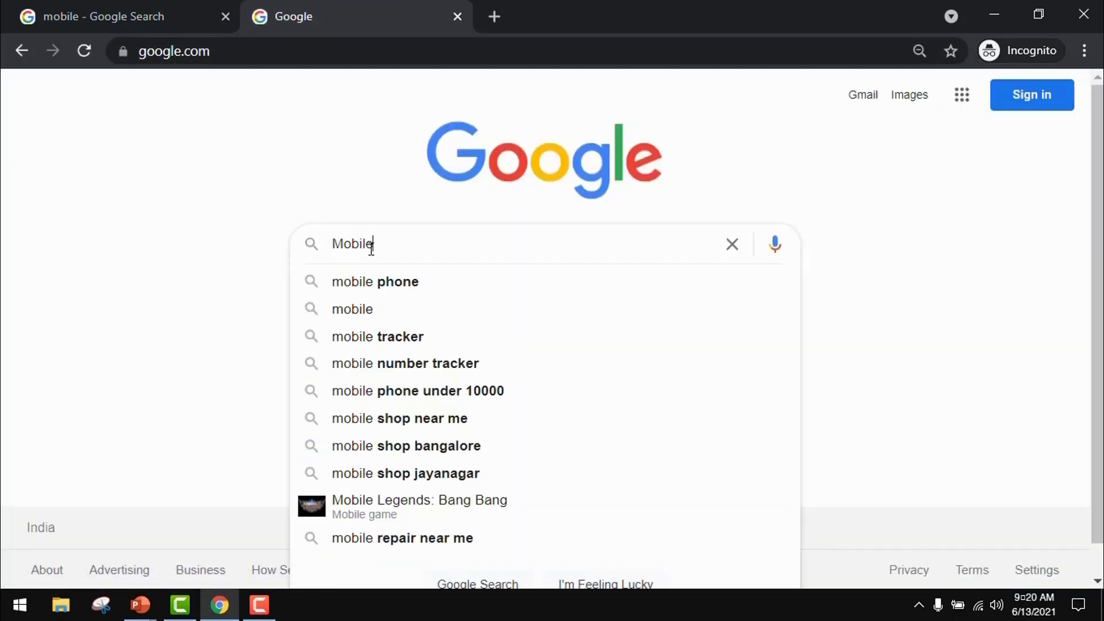
key(Return)
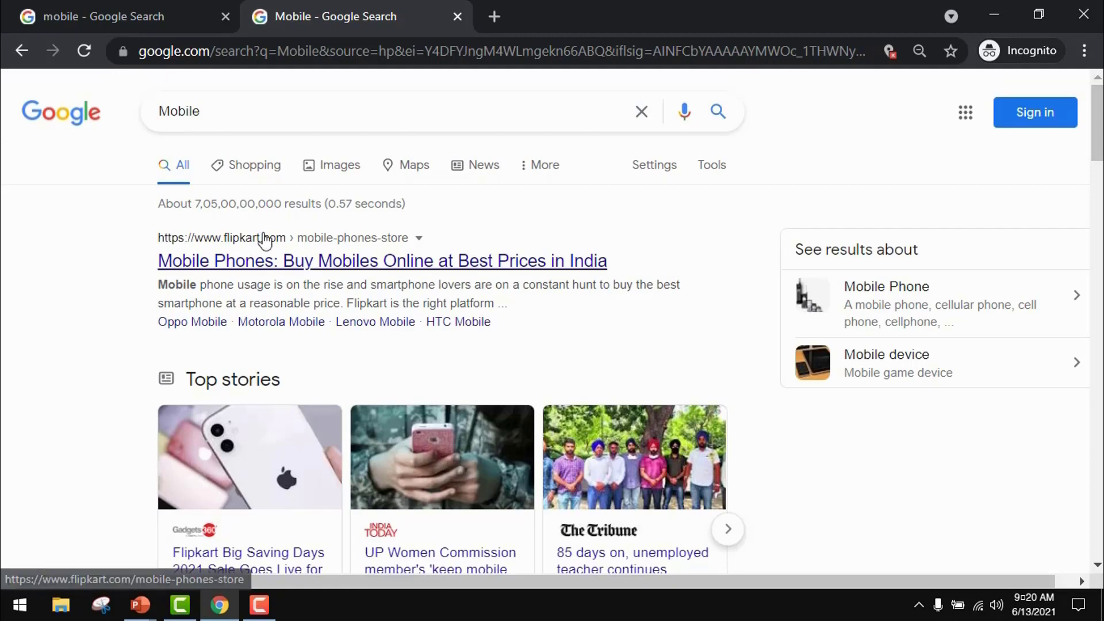
scroll(261, 242, down, 3)
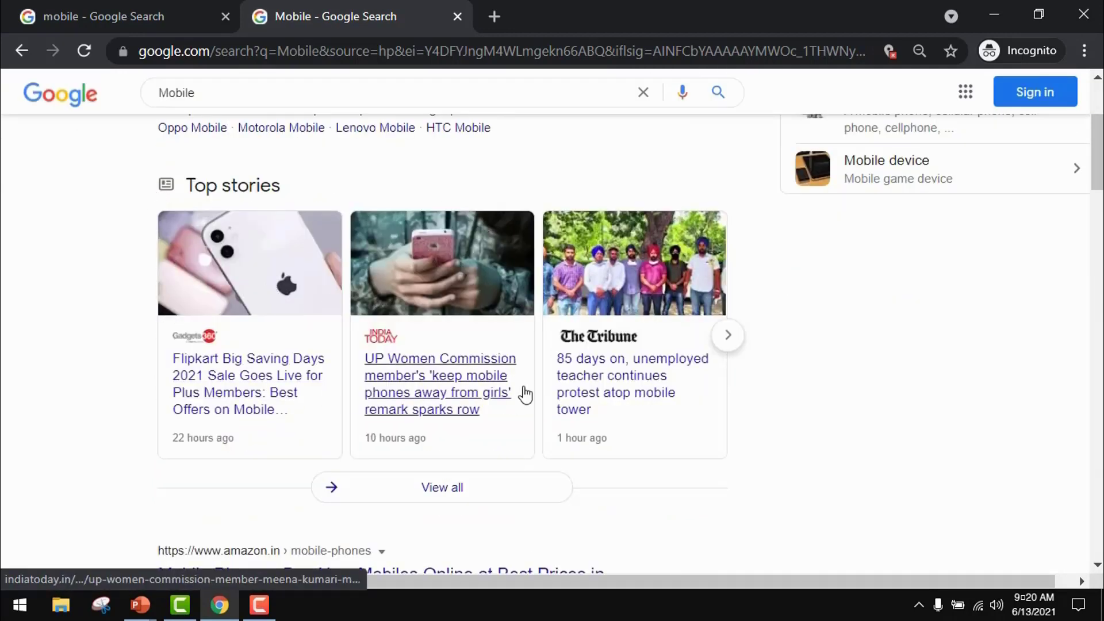
scroll(414, 297, down, 5)
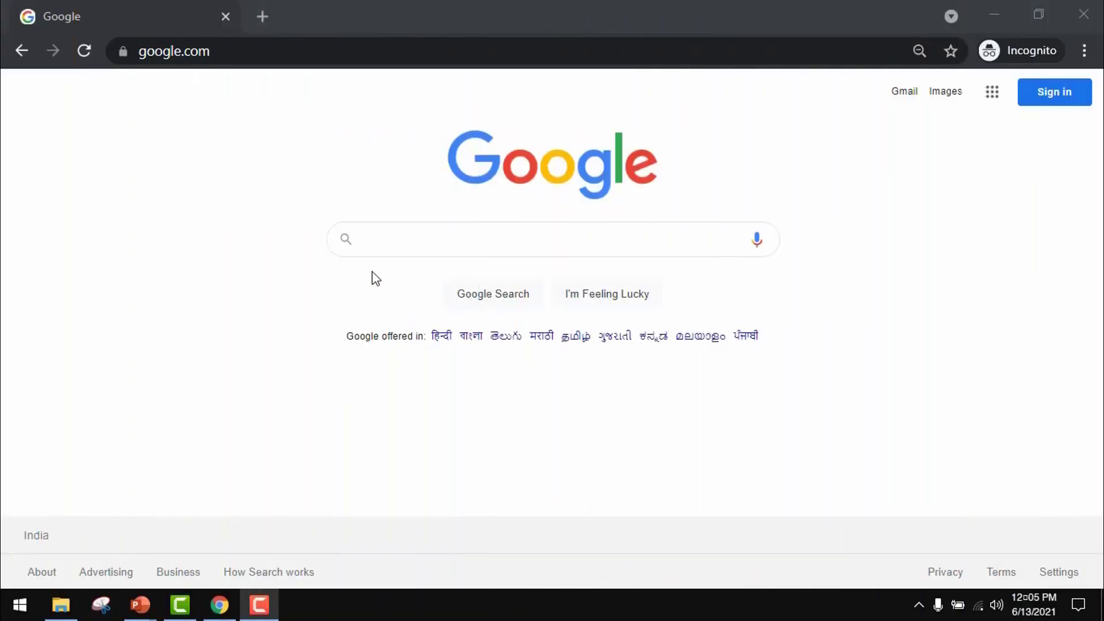
Search Google for the hyphenated term "sugar-free" and examine the first results
click(375, 246)
text(sug)
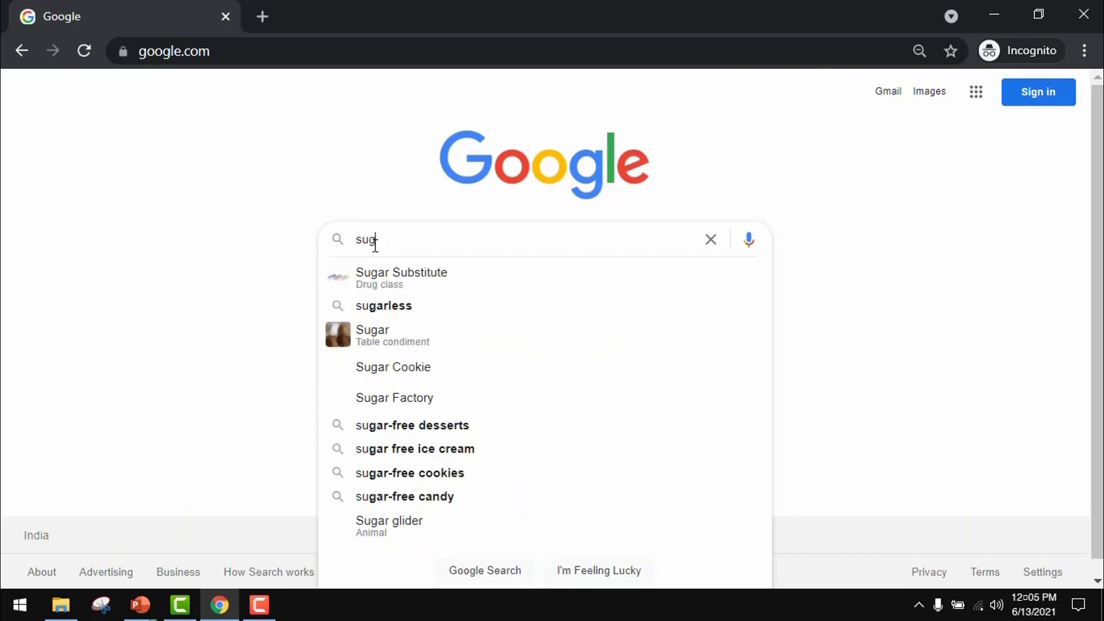
text(ar-free)
key(Return)
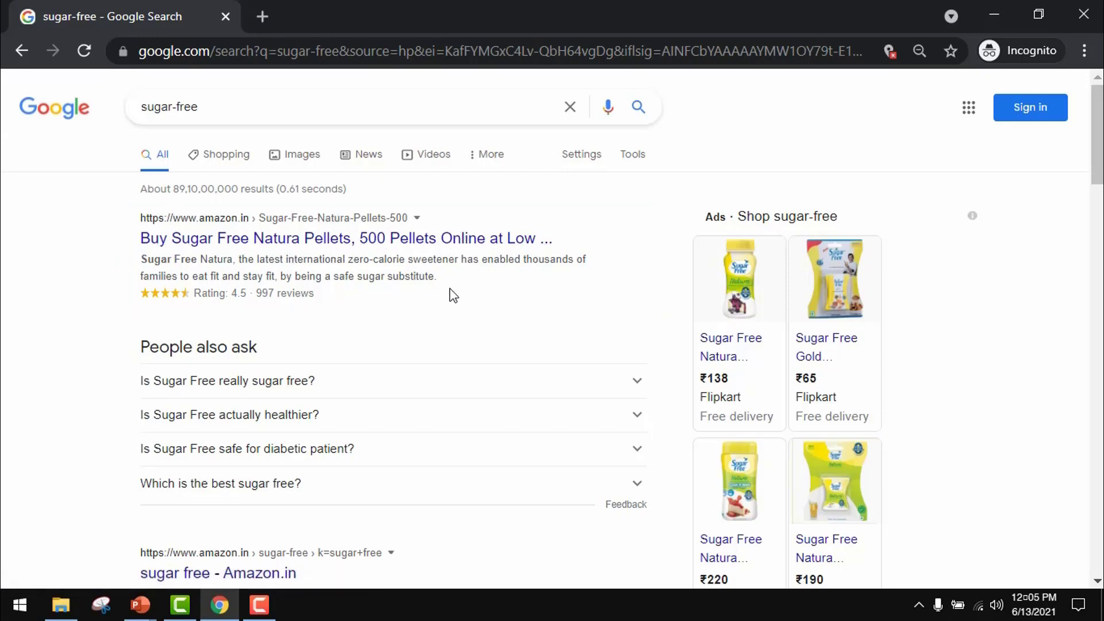
scroll(447, 288, down, 3)
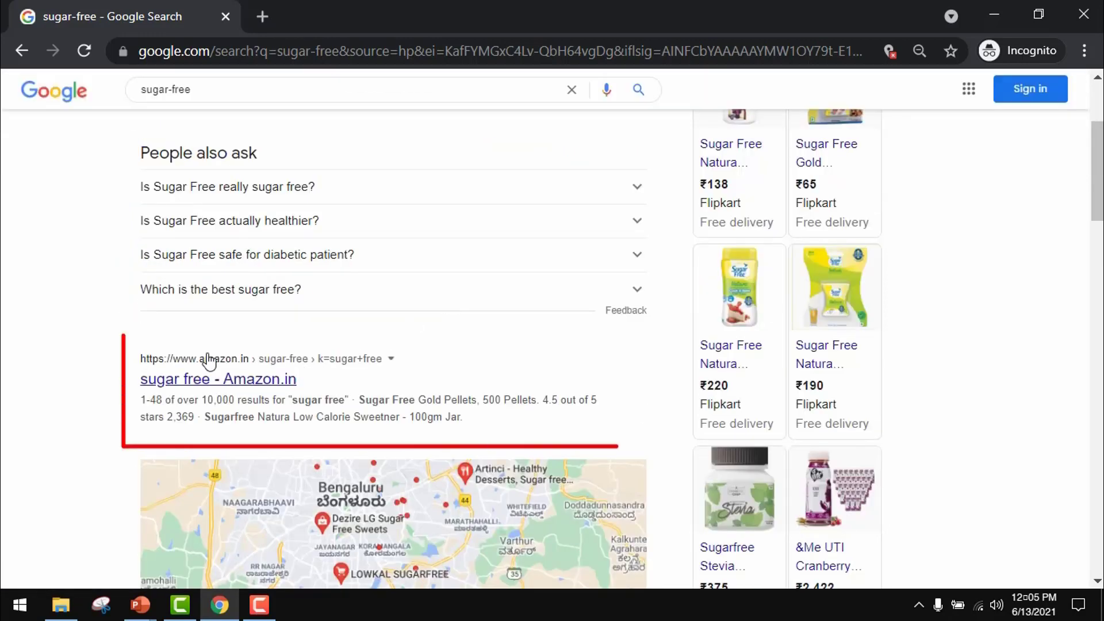
scroll(263, 255, up, 3)
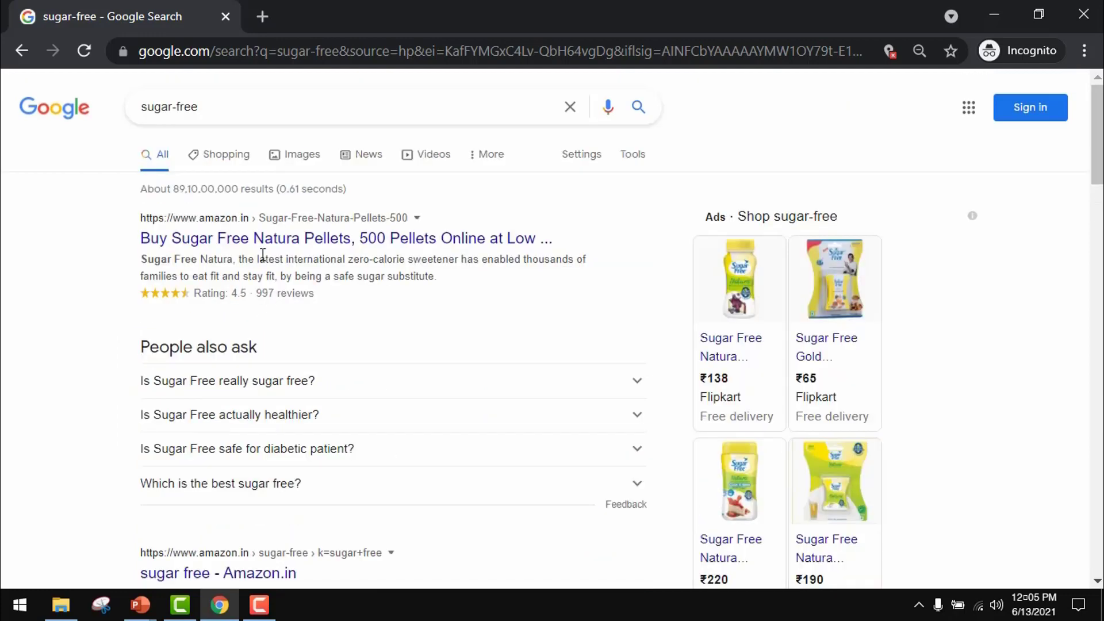
Search Google for "sugar free" as two separate words in a new tab and compare its first results
click(258, 17)
text(google.com)
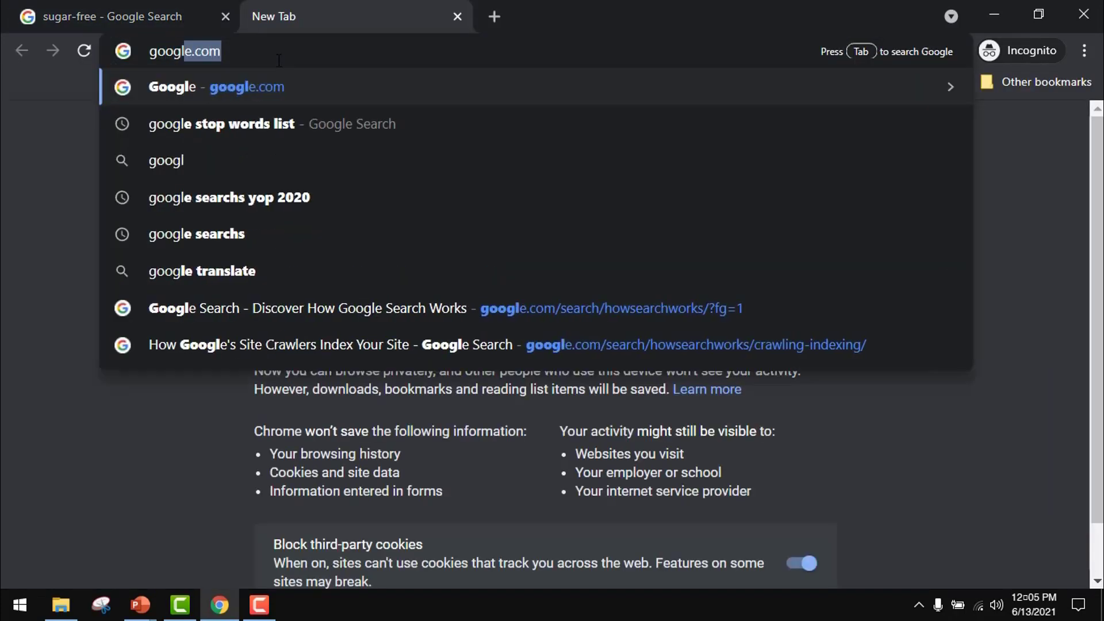
key(Return)
text(suga)
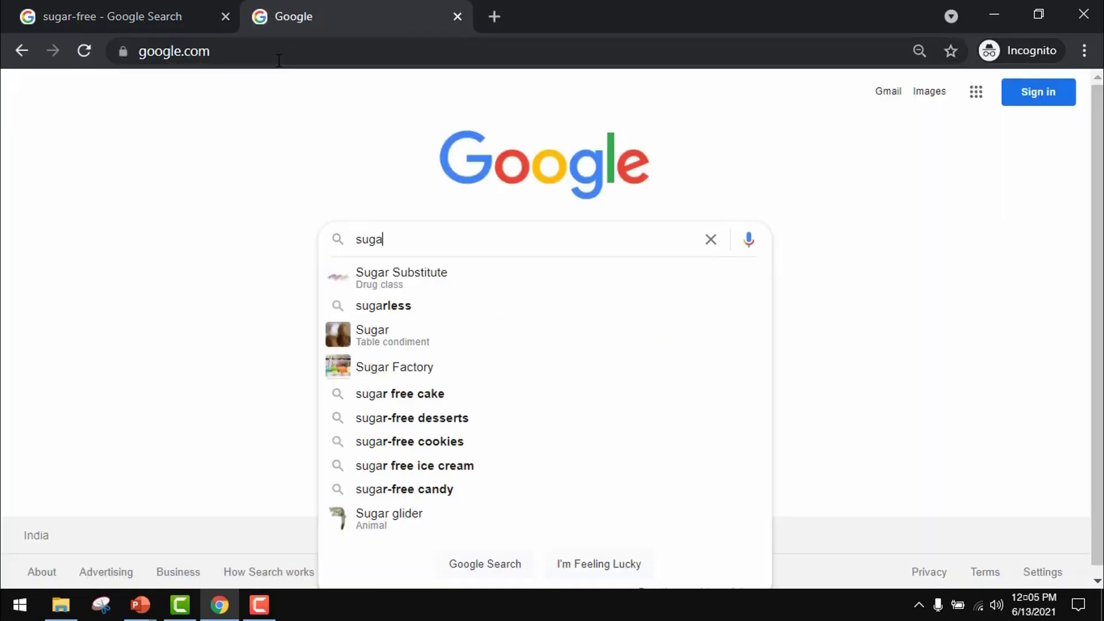
text(r free)
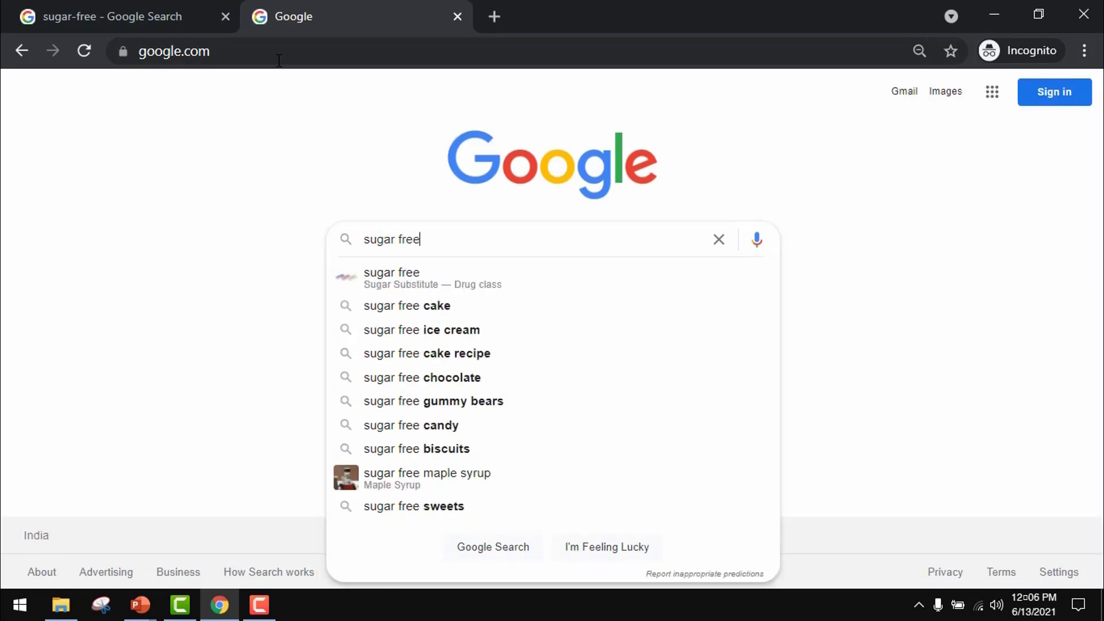
key(Return)
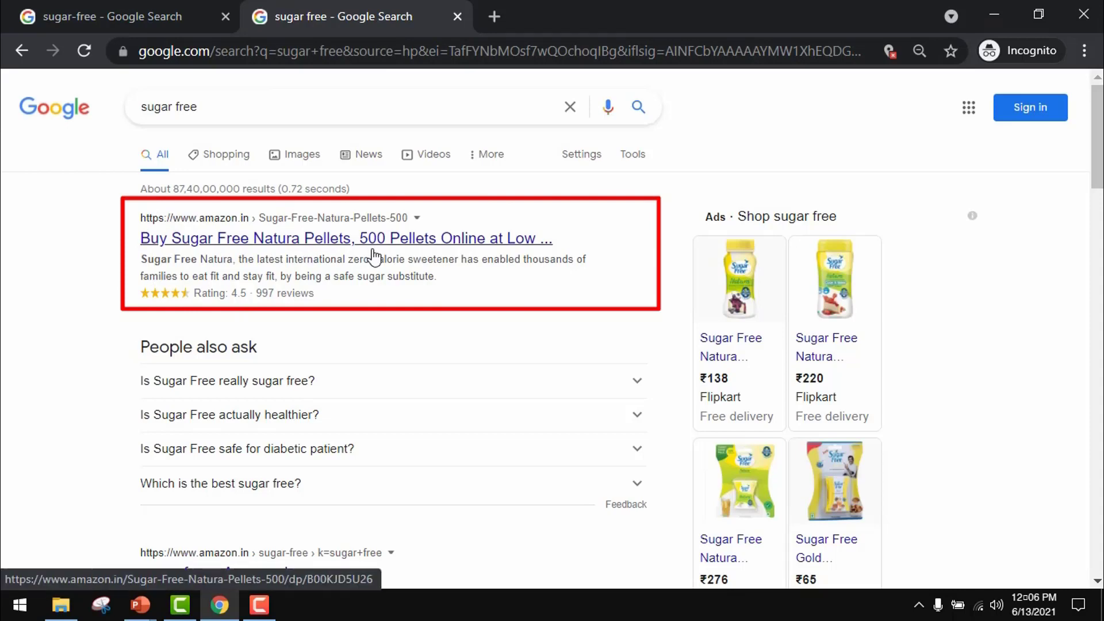
scroll(377, 260, down, 3)
scroll(377, 262, down, 2)
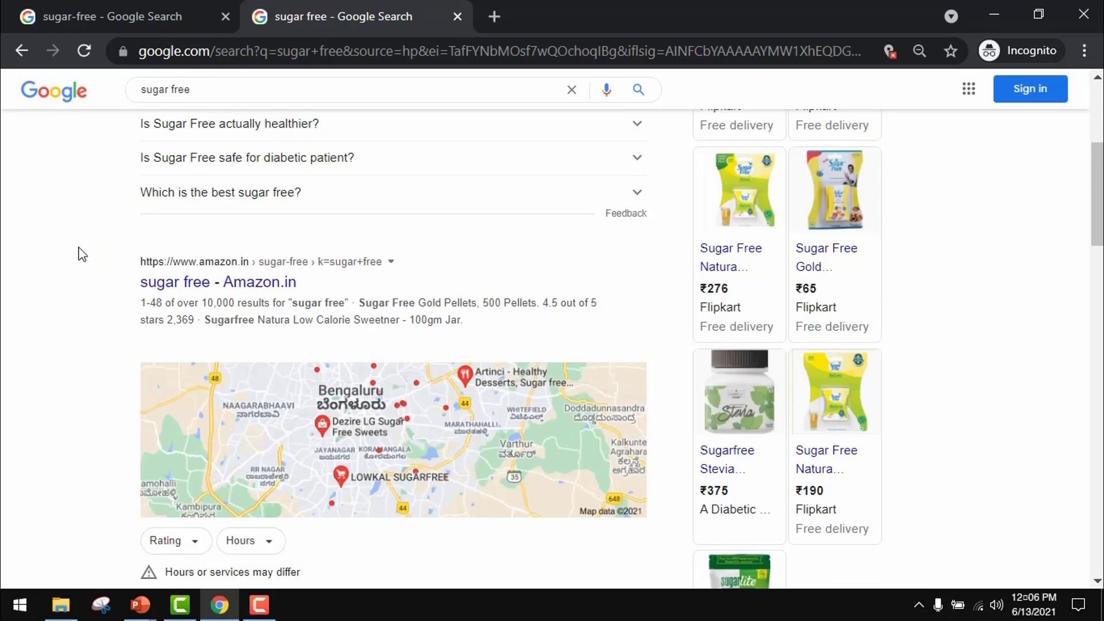
scroll(98, 172, up, 5)
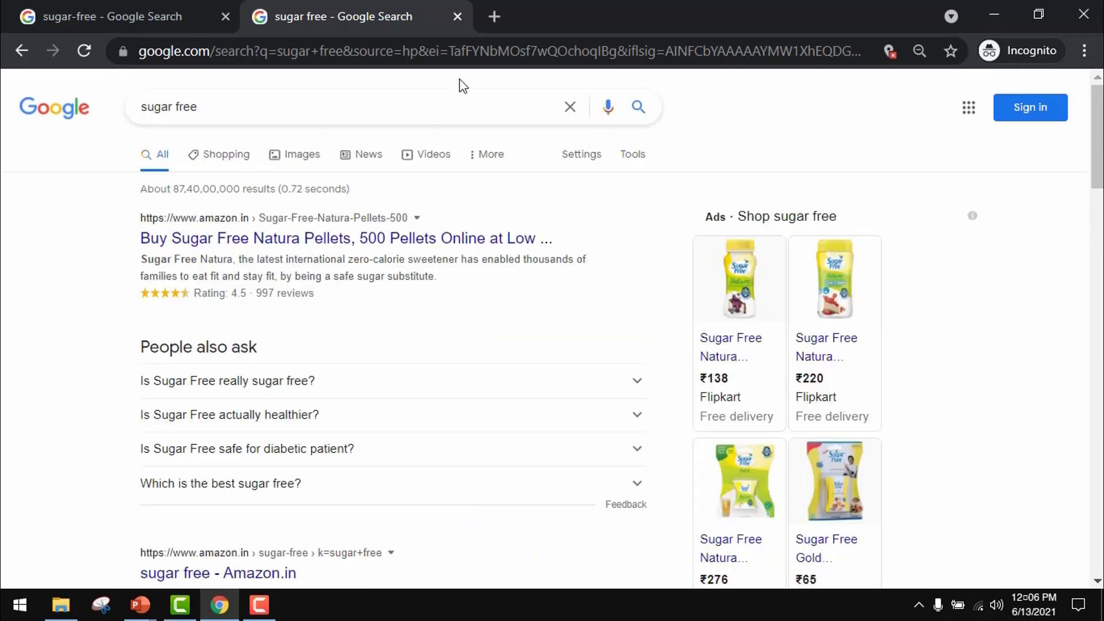
Search Google for "sugarfree" as a single word in another new tab and check the first result
drag(176, 107, 171, 107)
click(171, 107)
click(501, 14)
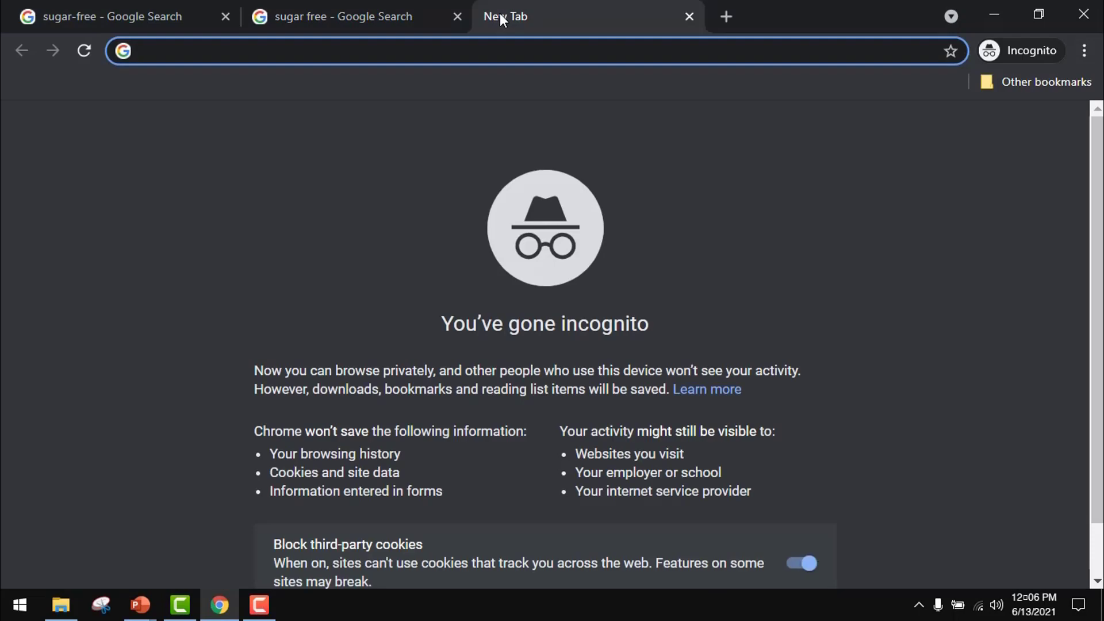
text(google.com)
key(Return)
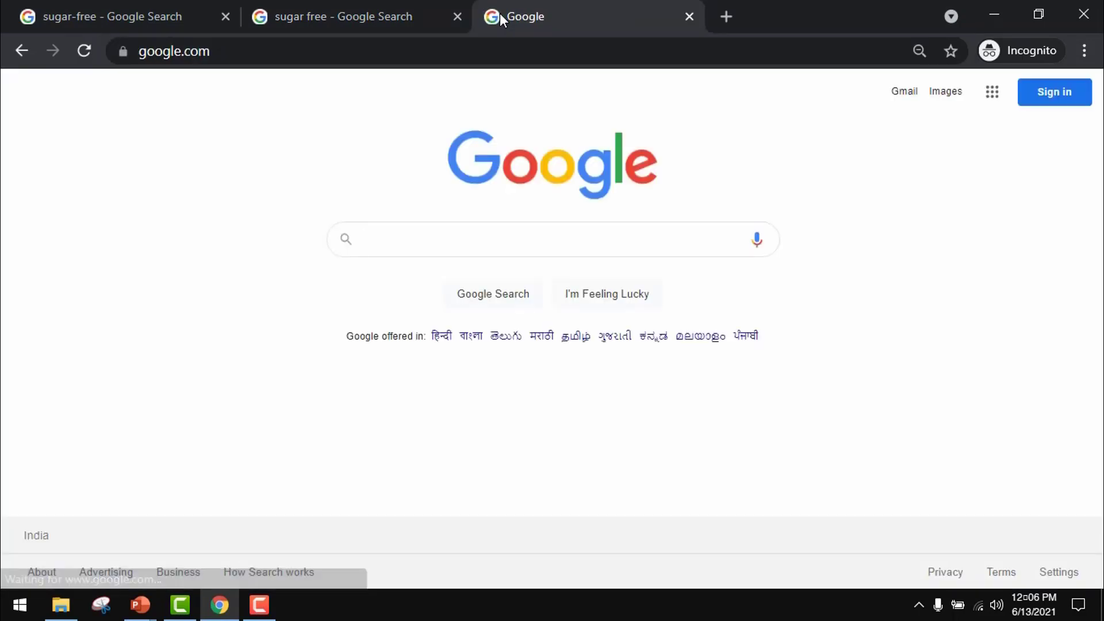
text(sugarfree)
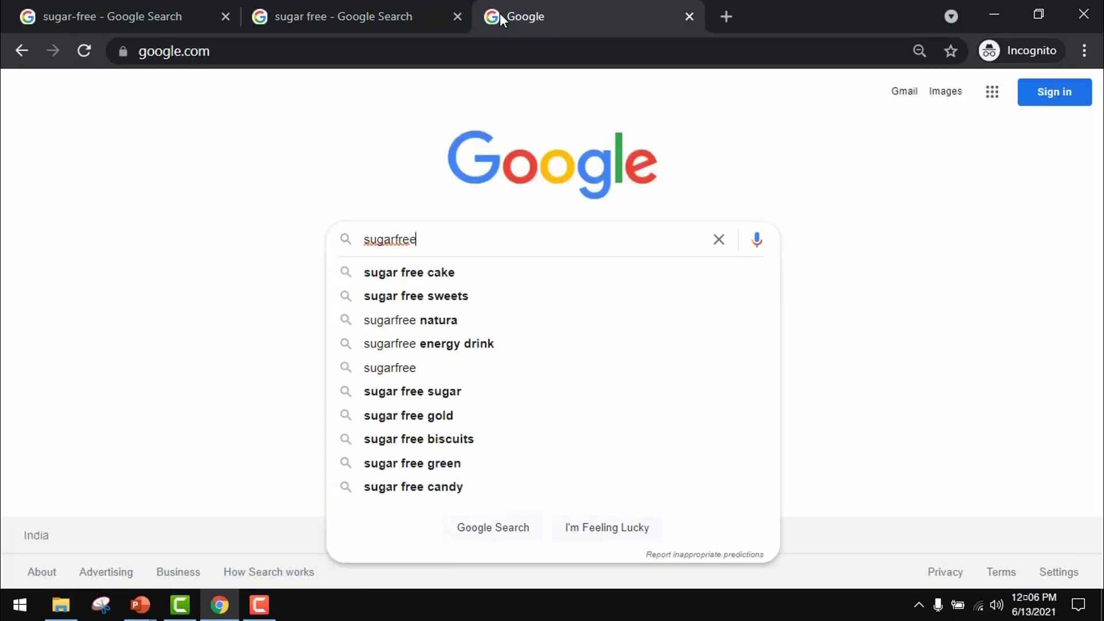
key(Return)
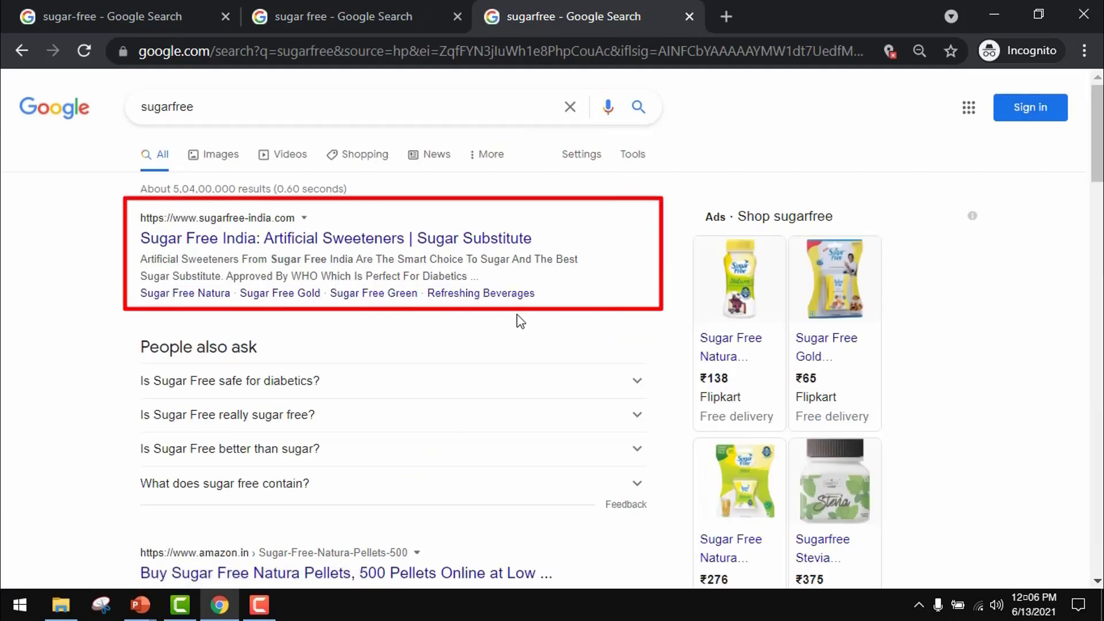
click(175, 109)
key(BackSpace)
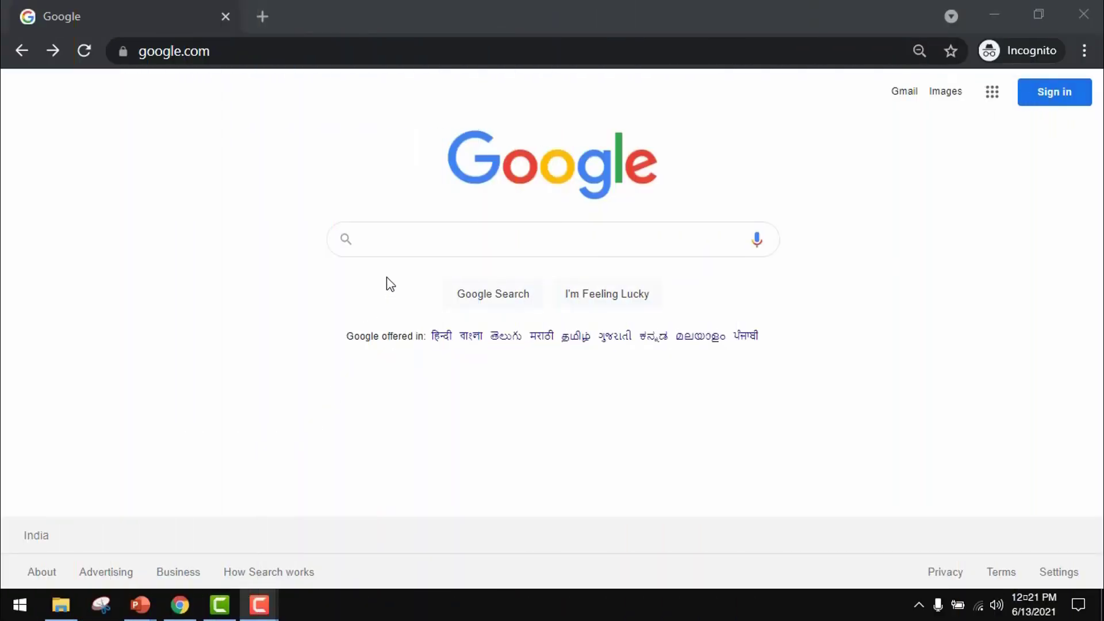
Search Google for the misspelled name "briteny spearss" and highlight the spelling-correction line above the results
click(389, 247)
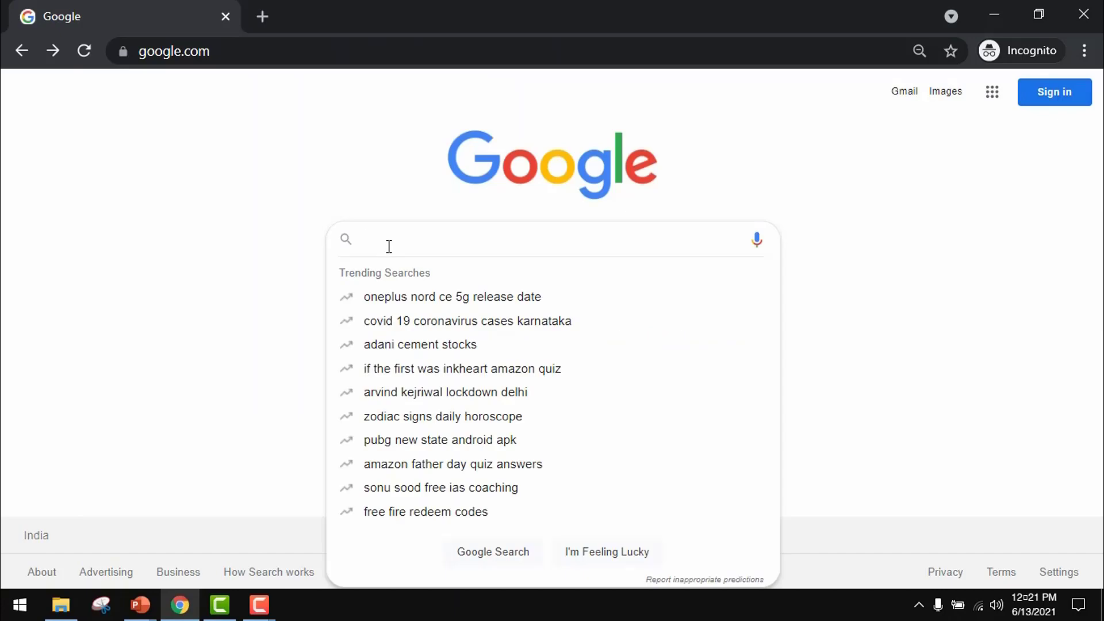
text(briteny spearss)
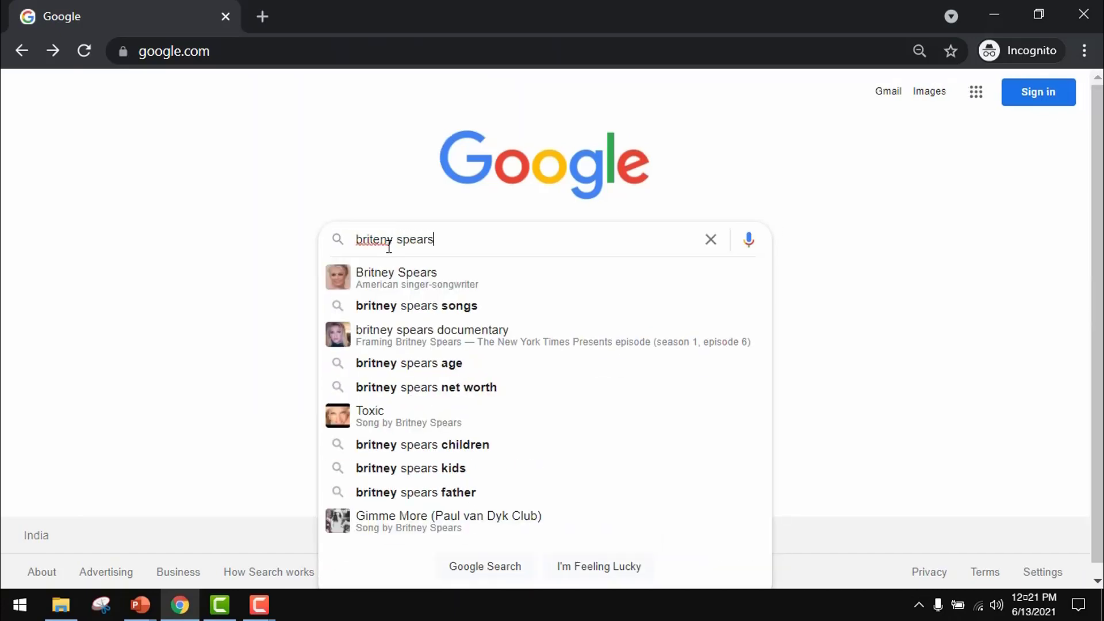
key(Return)
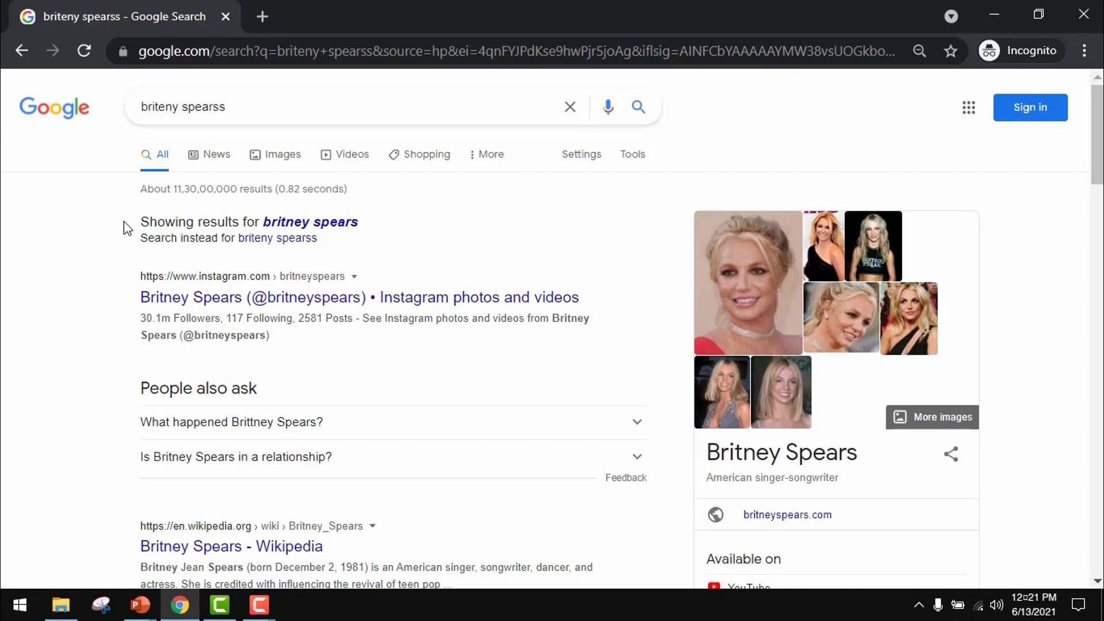
drag(136, 223, 394, 231)
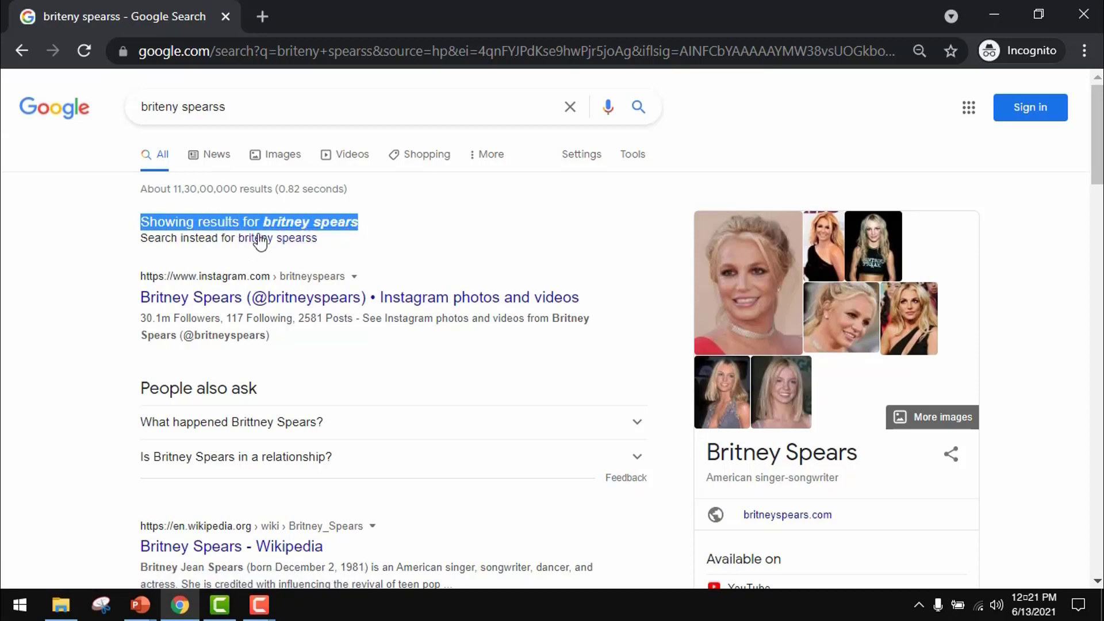
click(393, 239)
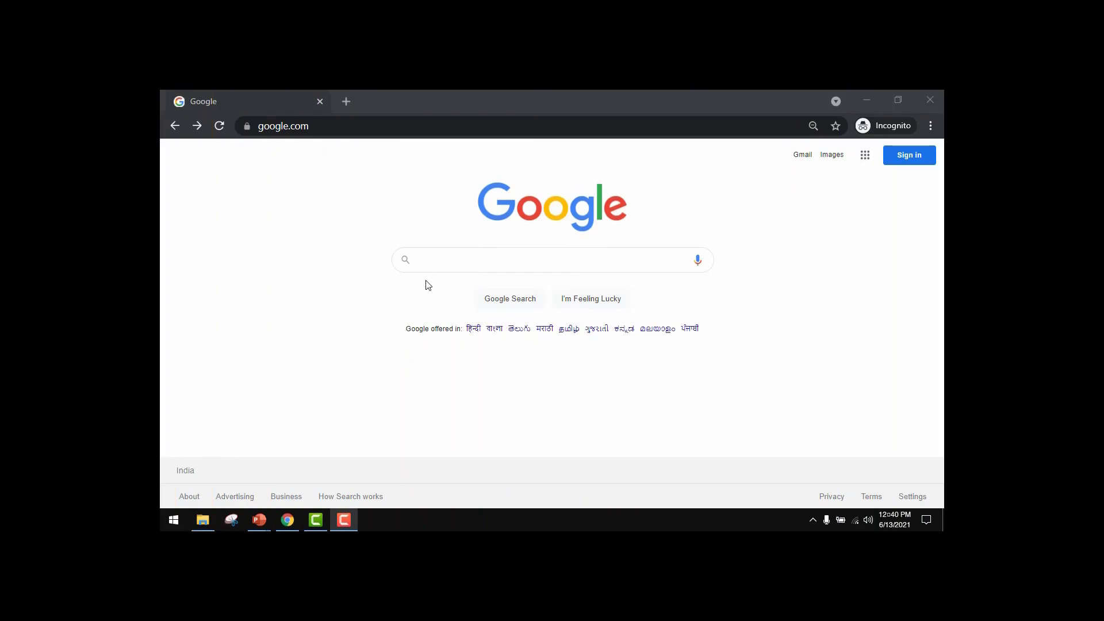
Search Google for "how to become maths champion" and examine the questions, videos and web results it returns
click(432, 260)
text(how to )
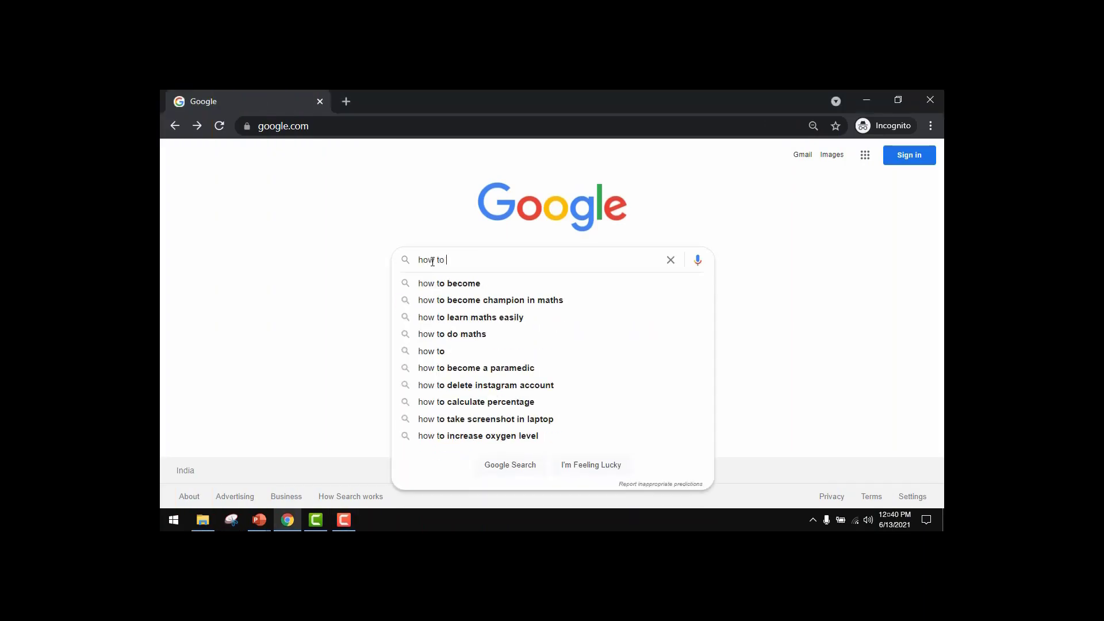
text(become )
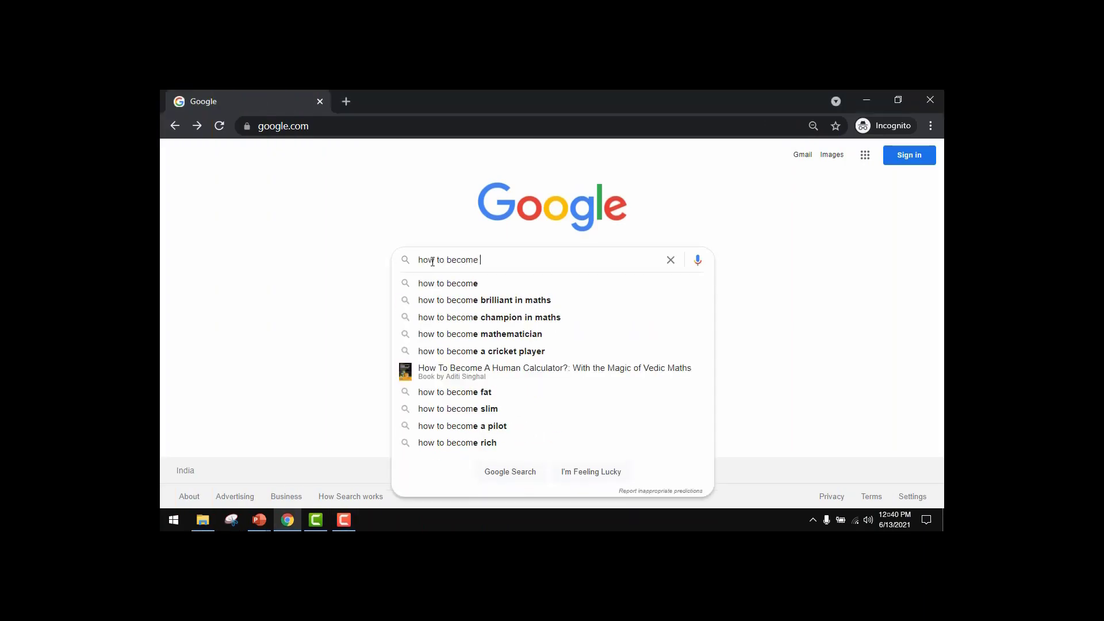
text(maths)
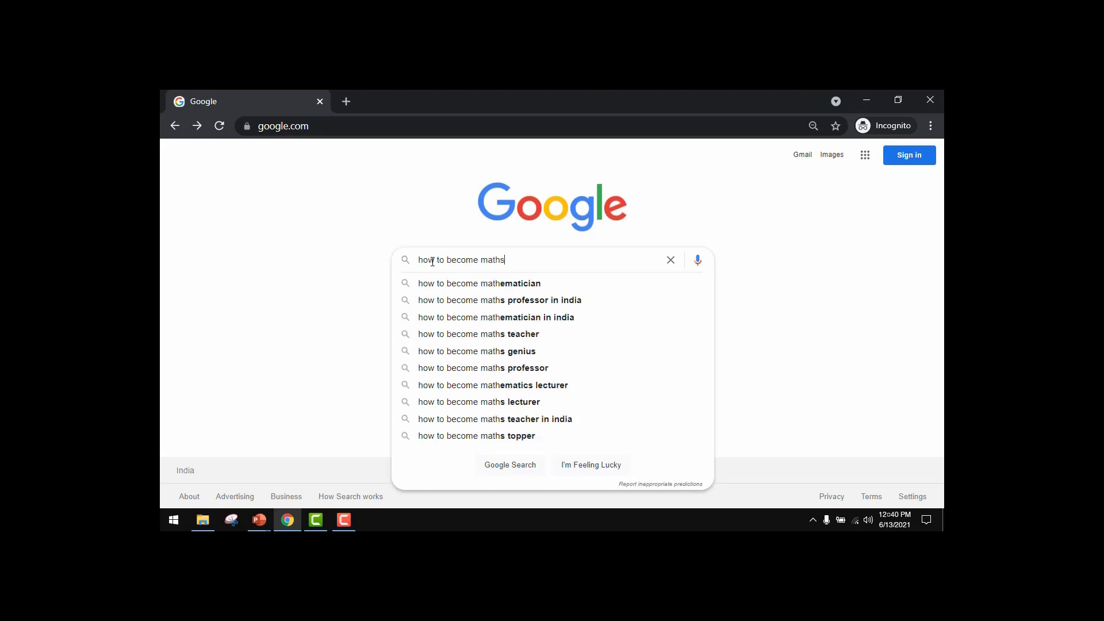
text( cha)
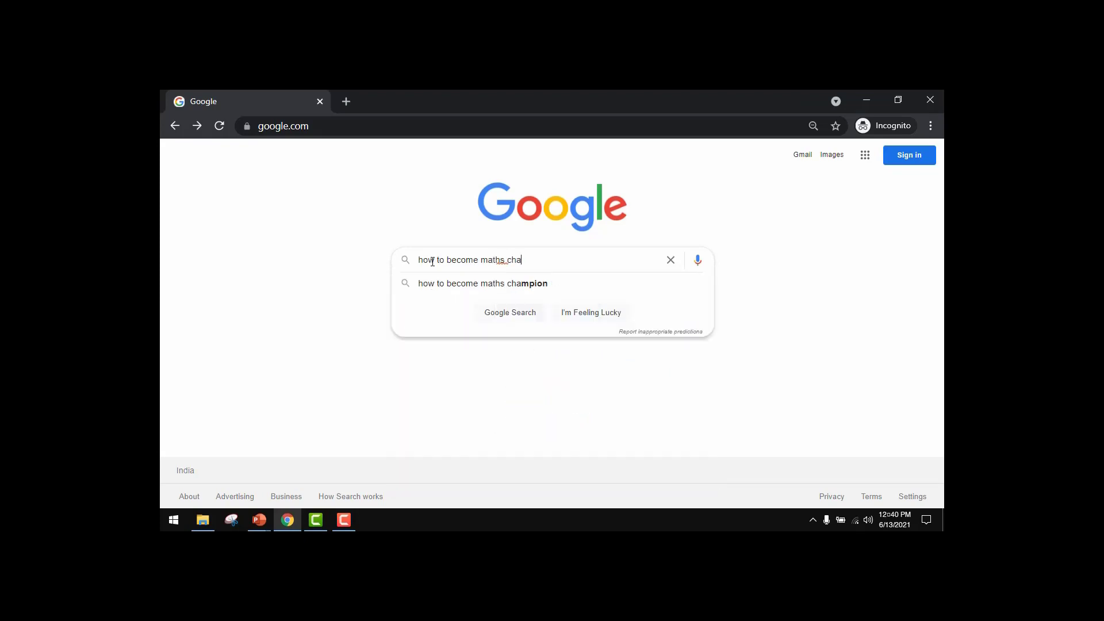
text(mpion)
key(Return)
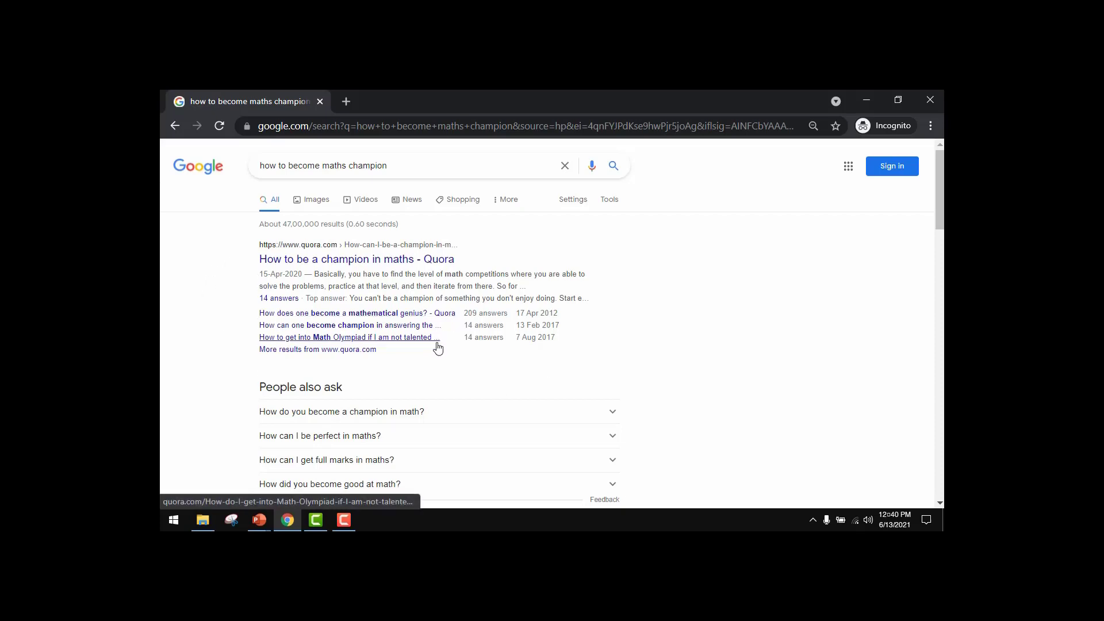
scroll(407, 374, down, 3)
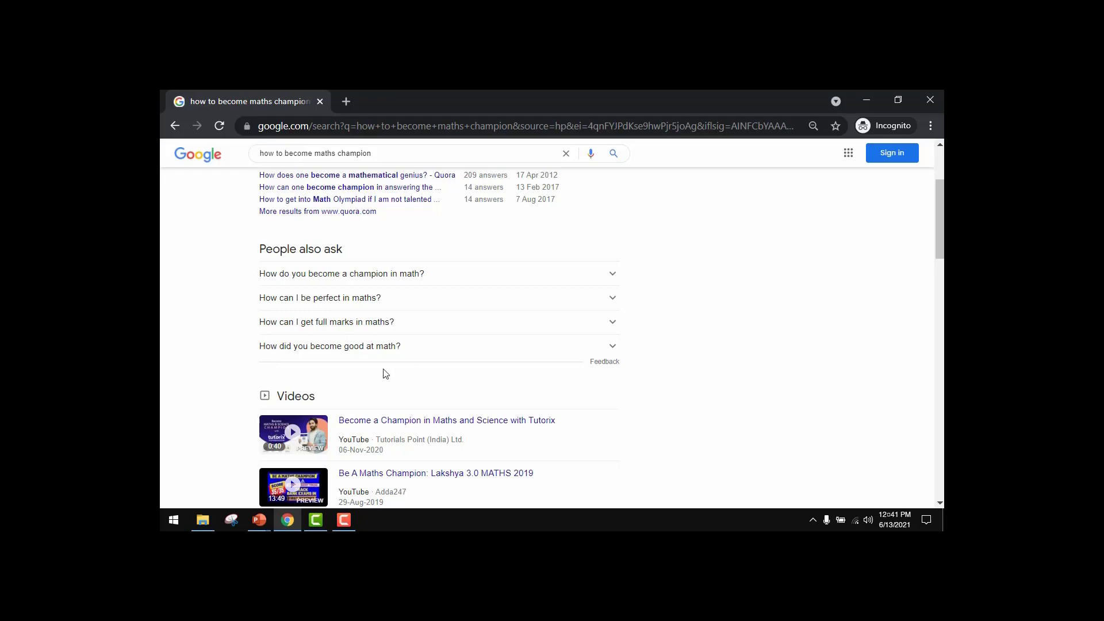
scroll(385, 374, down, 3)
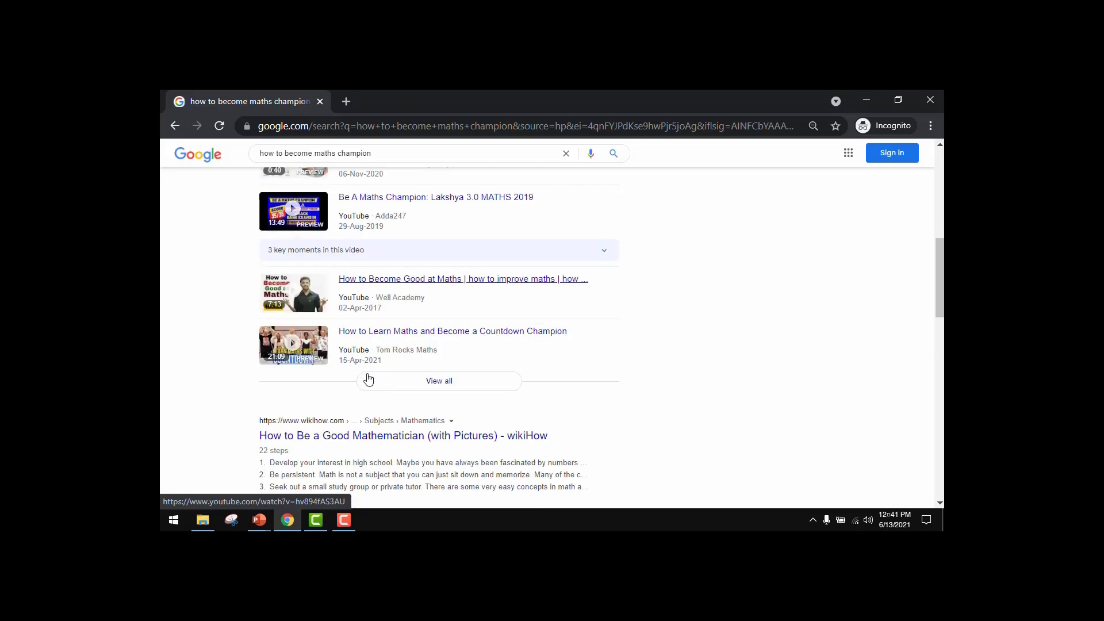
scroll(368, 379, down, 3)
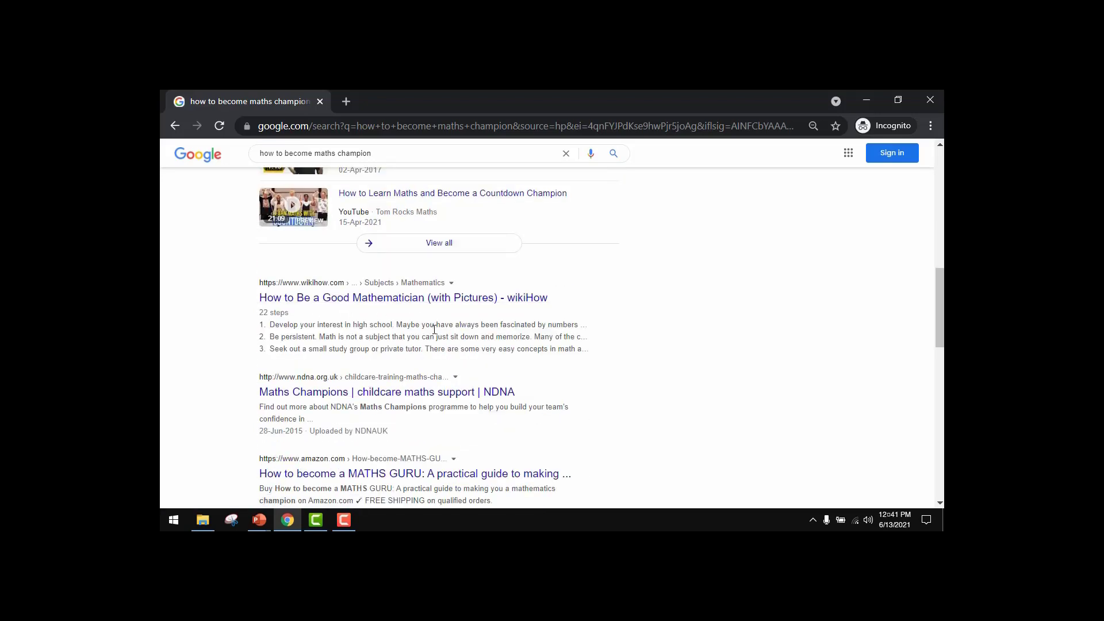
scroll(429, 355, down, 1)
scroll(429, 355, down, 1)
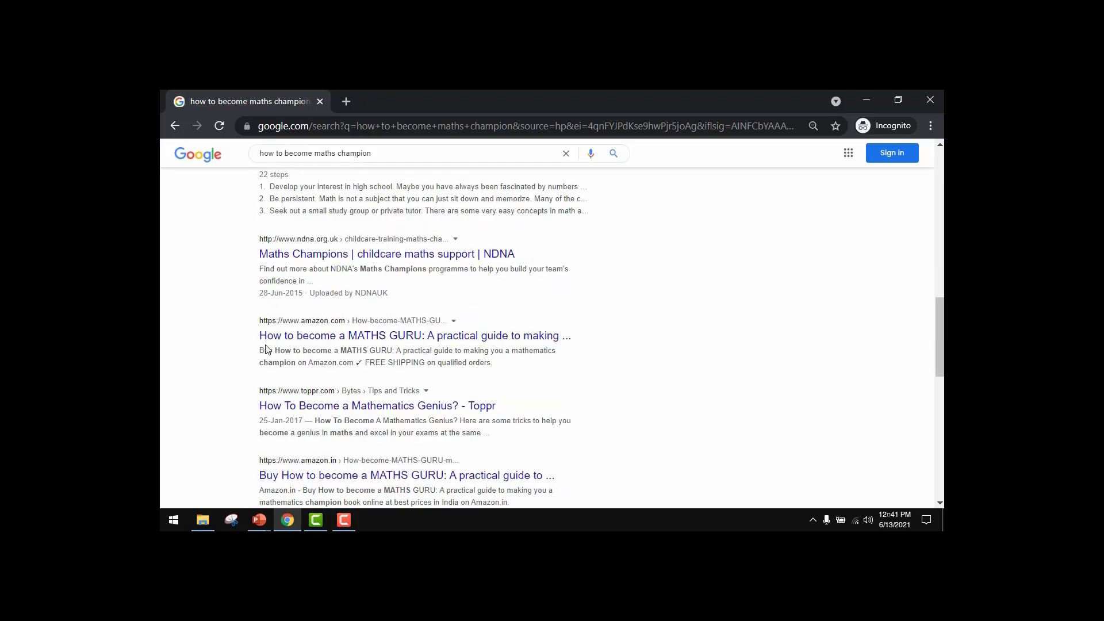
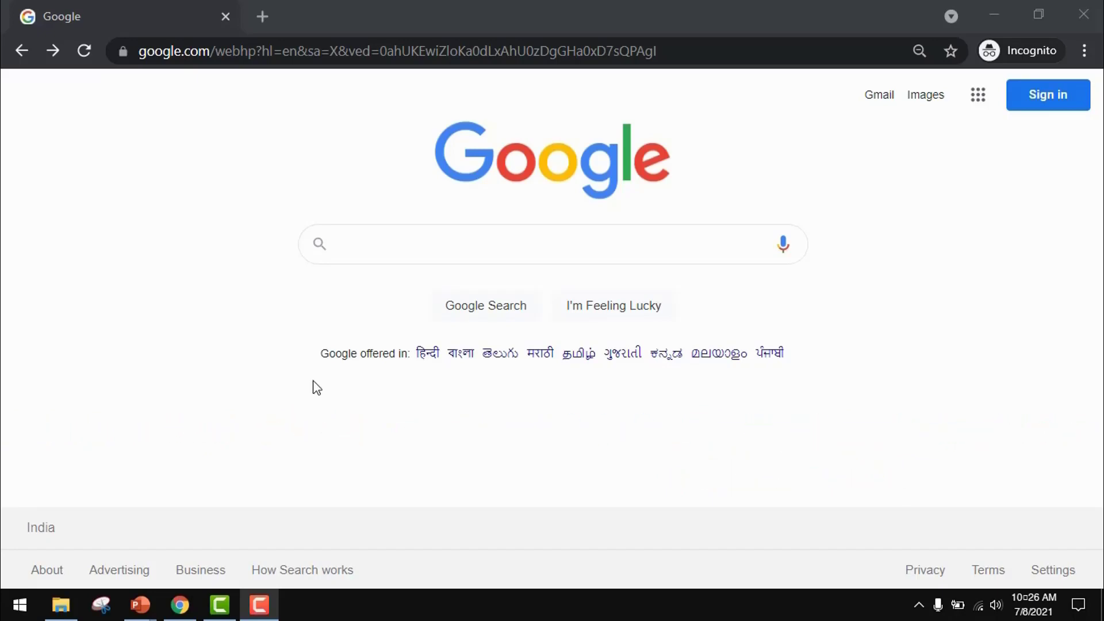
Search Google for the partly remembered saying "more than skin"
click(383, 254)
text(more than skin)
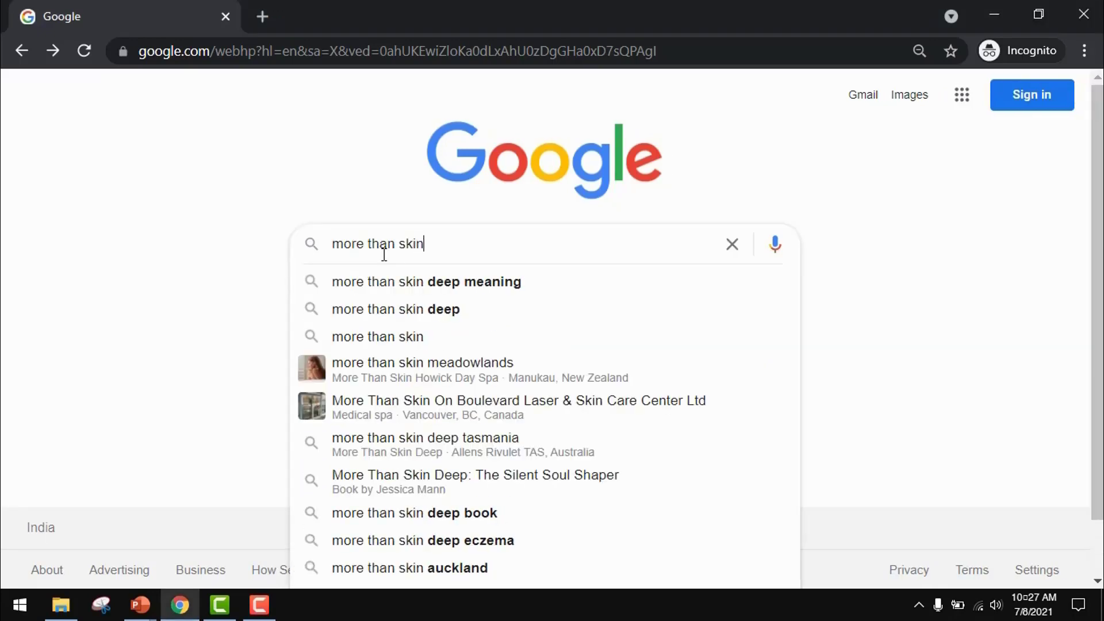
key(Escape)
key(Return)
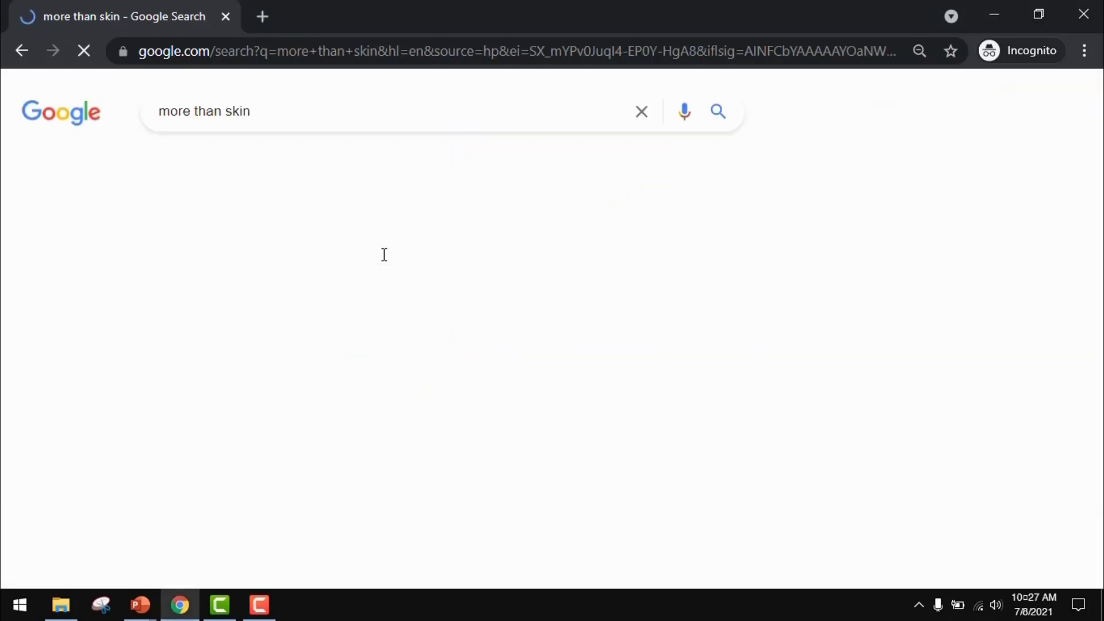
Extend the query to "more than skin pharse", run the search and examine the results
text(pharse)
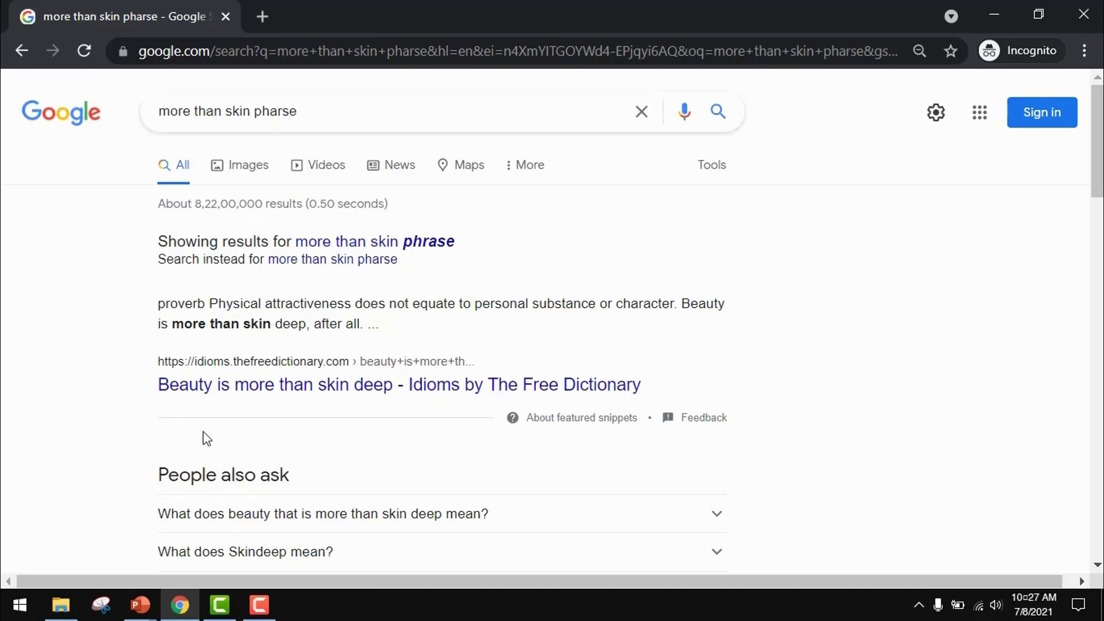
scroll(206, 438, down, 2)
scroll(206, 438, down, 4)
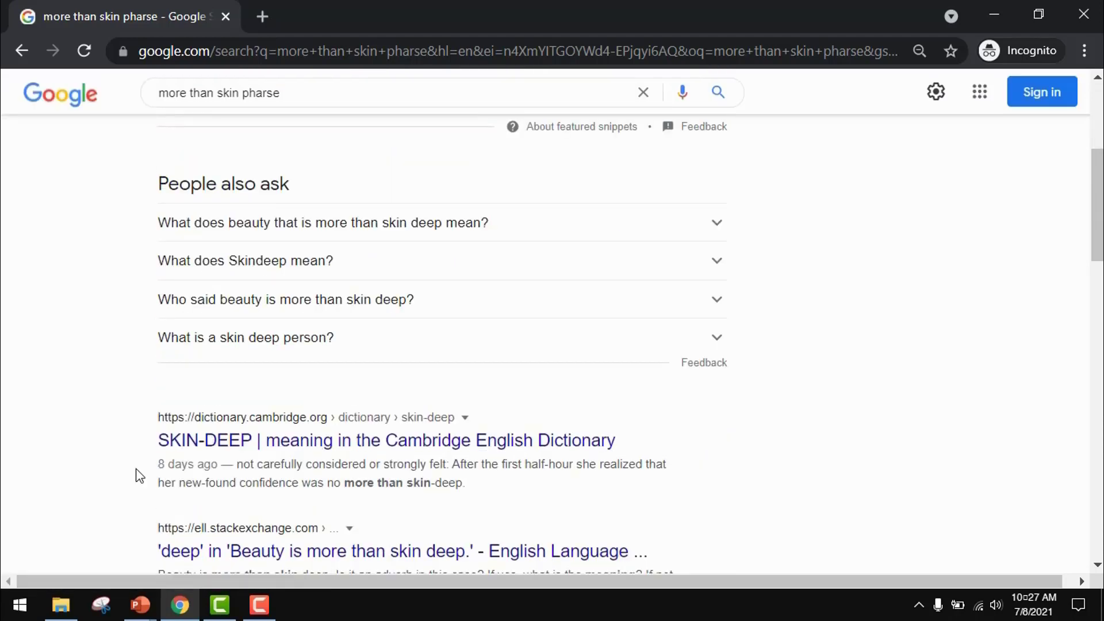
scroll(154, 473, down, 3)
scroll(154, 474, down, 2)
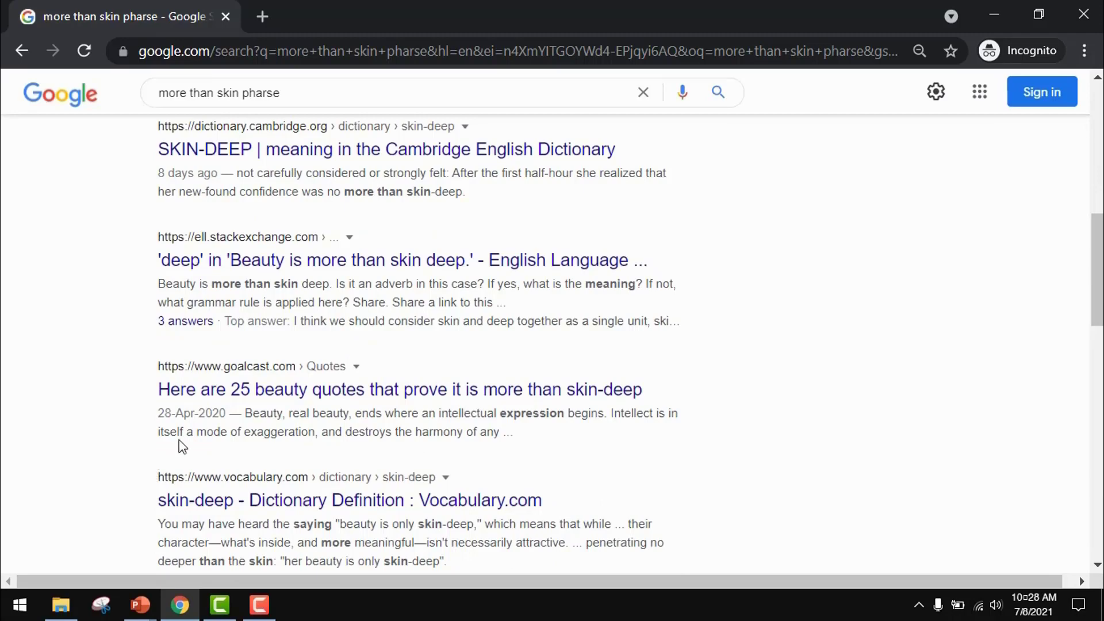
scroll(178, 447, up, 9)
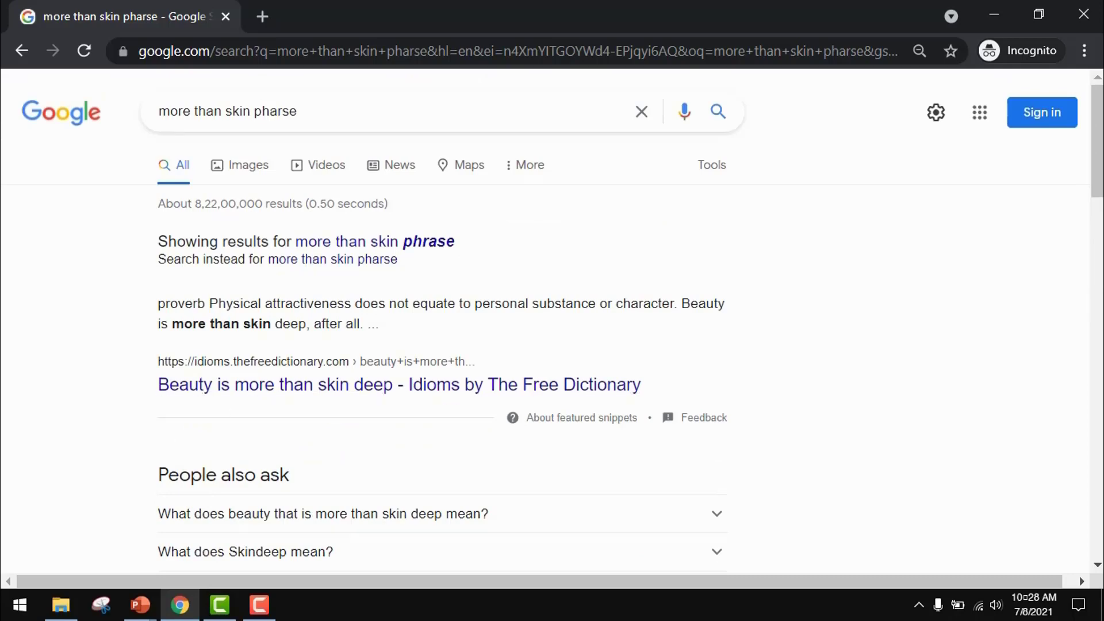
key(alt+Tab)
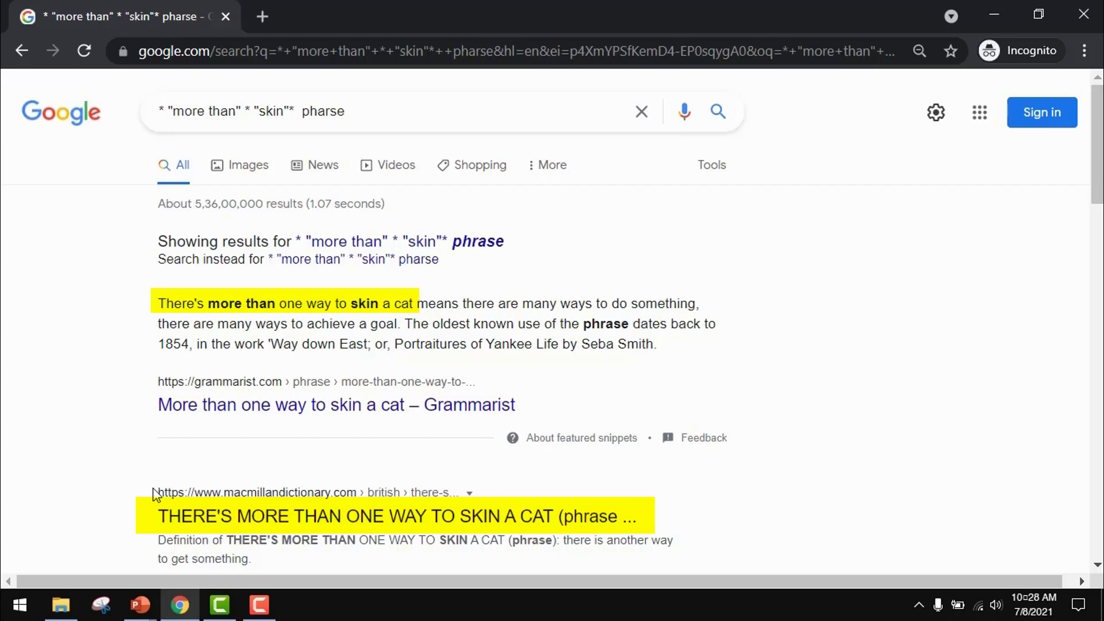
key(Escape)
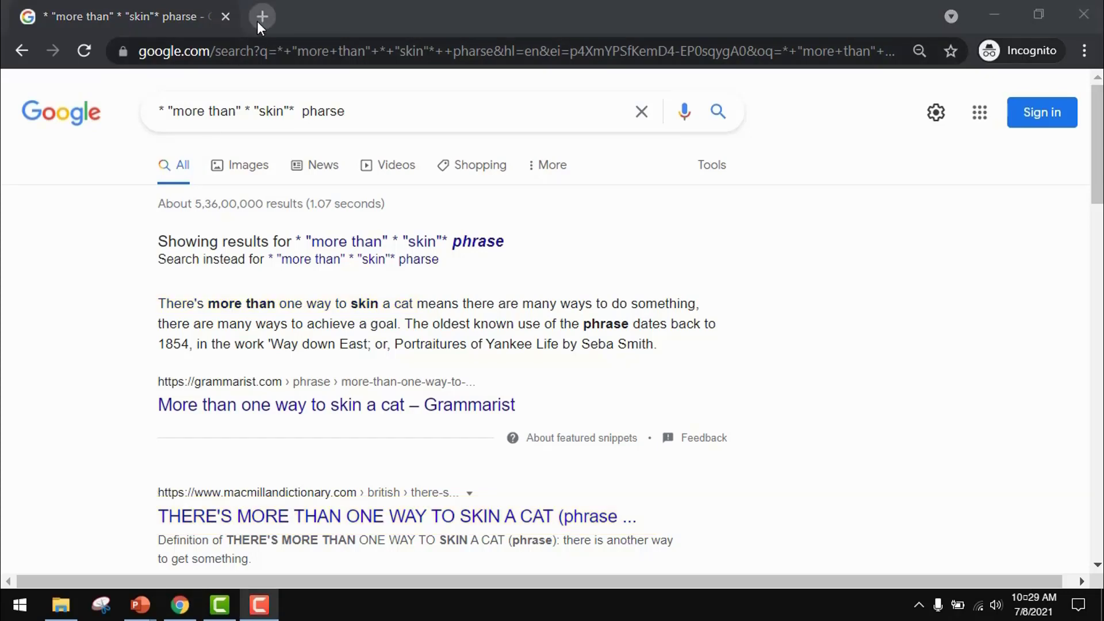
Open the Medium article "LES BROWN — Beast Quote" in a new tab and highlight "want a thing" and "fight for it" in its first paragraph
click(258, 21)
text(https://medium.com/@vstevan/les-brown-beast-quote-a2c195640bb0)
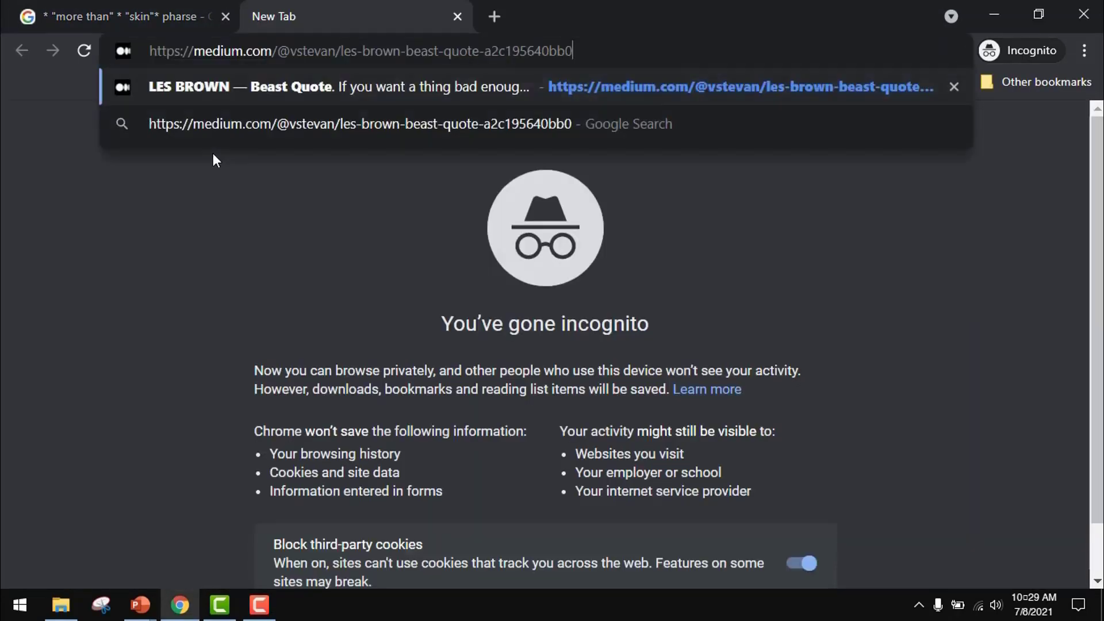
key(Return)
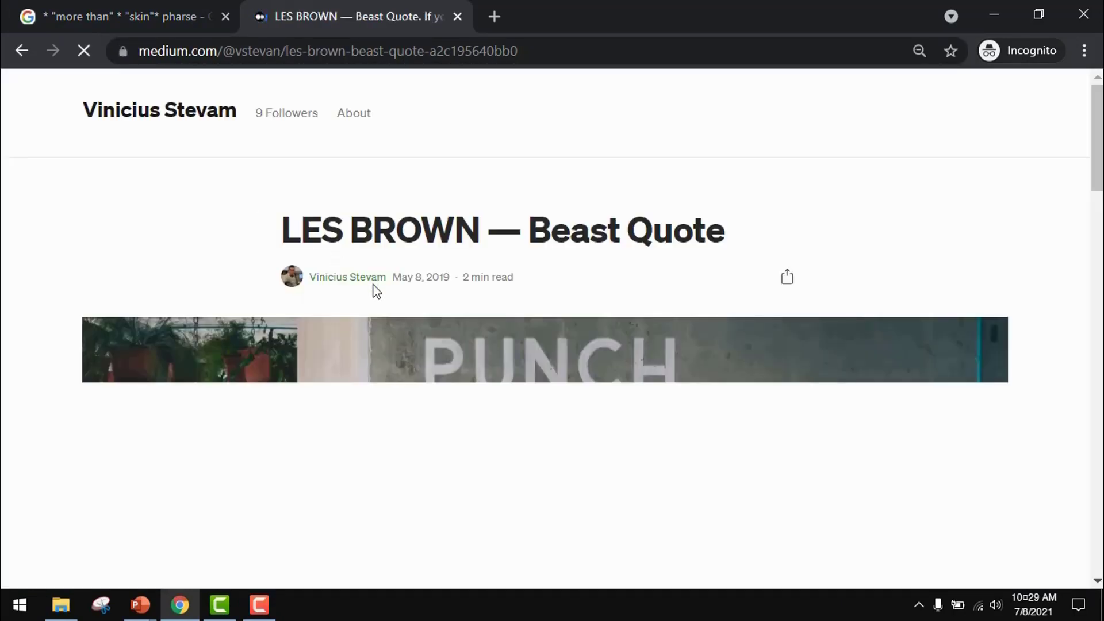
scroll(367, 305, down, 10)
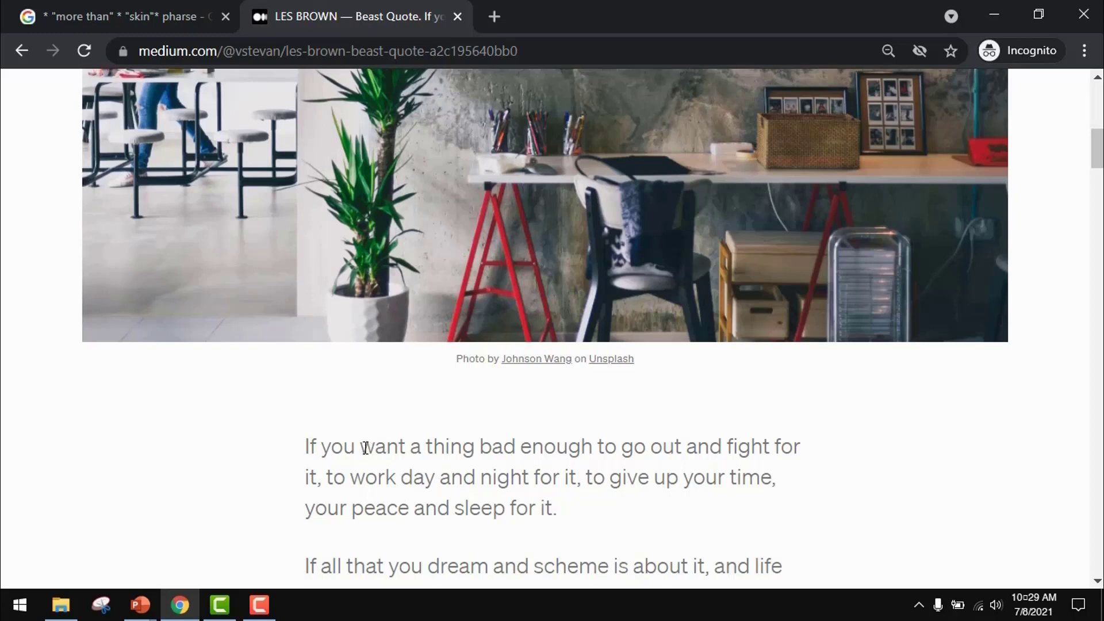
drag(363, 448, 473, 451)
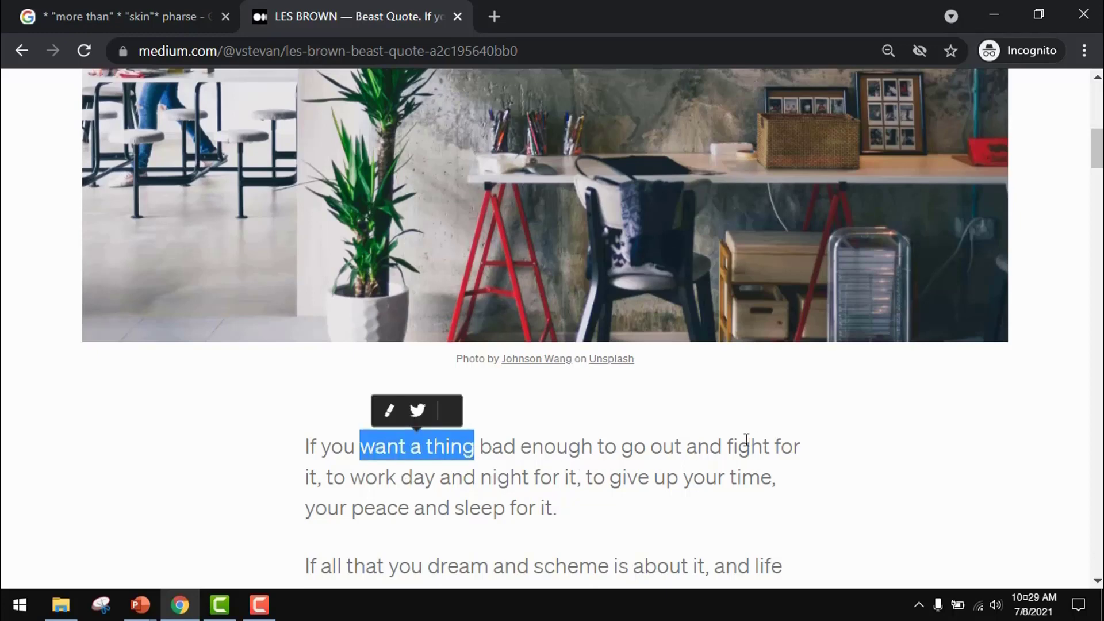
drag(728, 447, 334, 496)
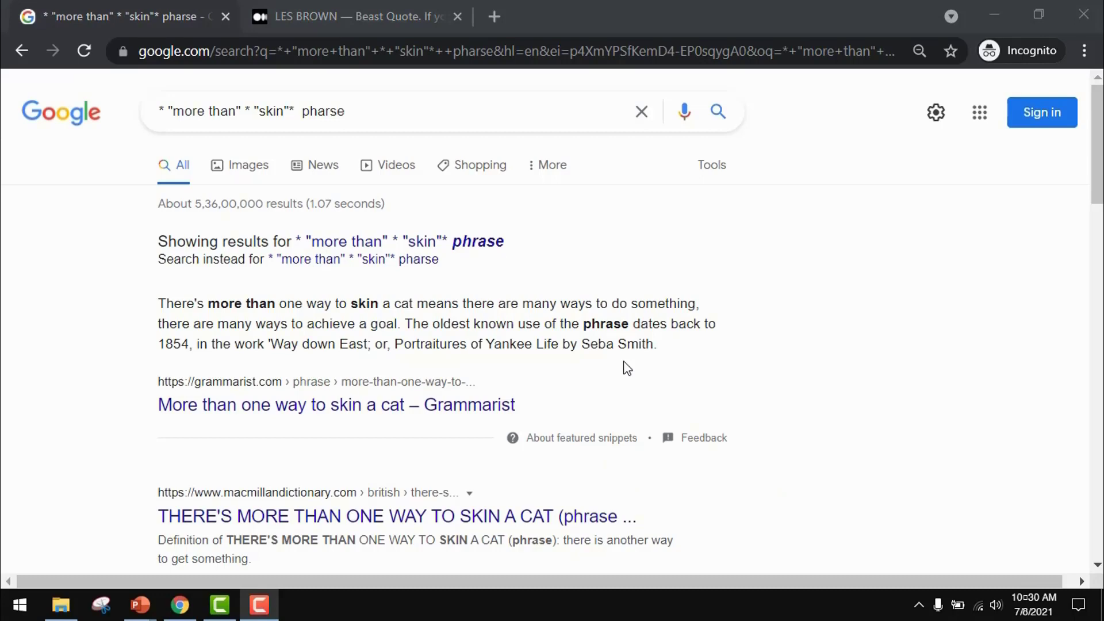
Replace the query with the wildcard search *"want thing" * "fight for it"* and run it
click(357, 111)
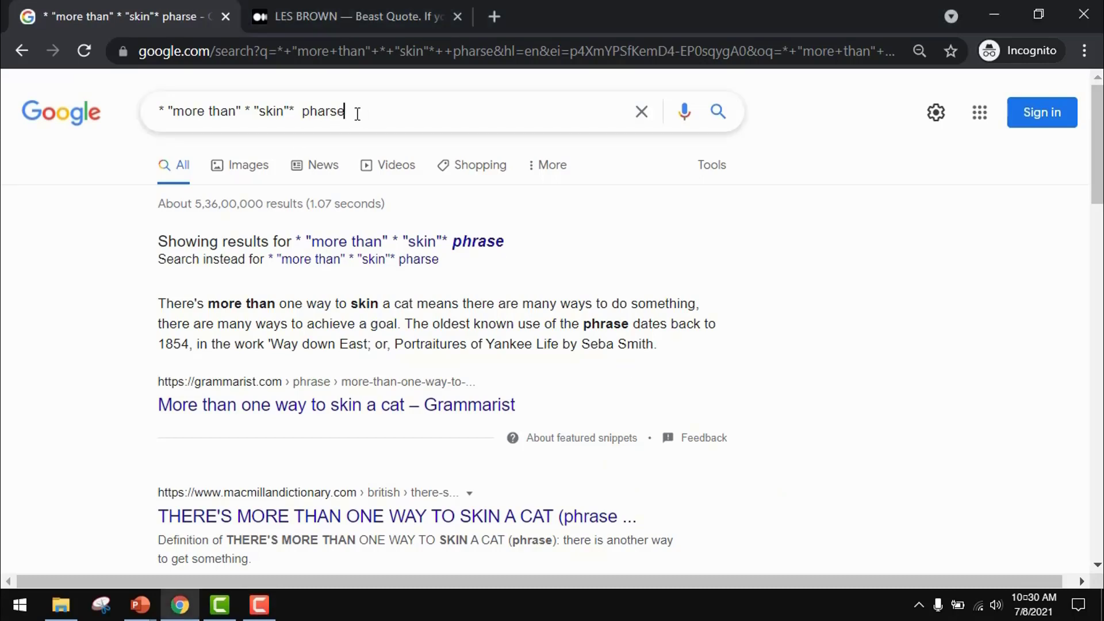
drag(357, 111, 42, 108)
text(*"want  thing" * "fight for it"*)
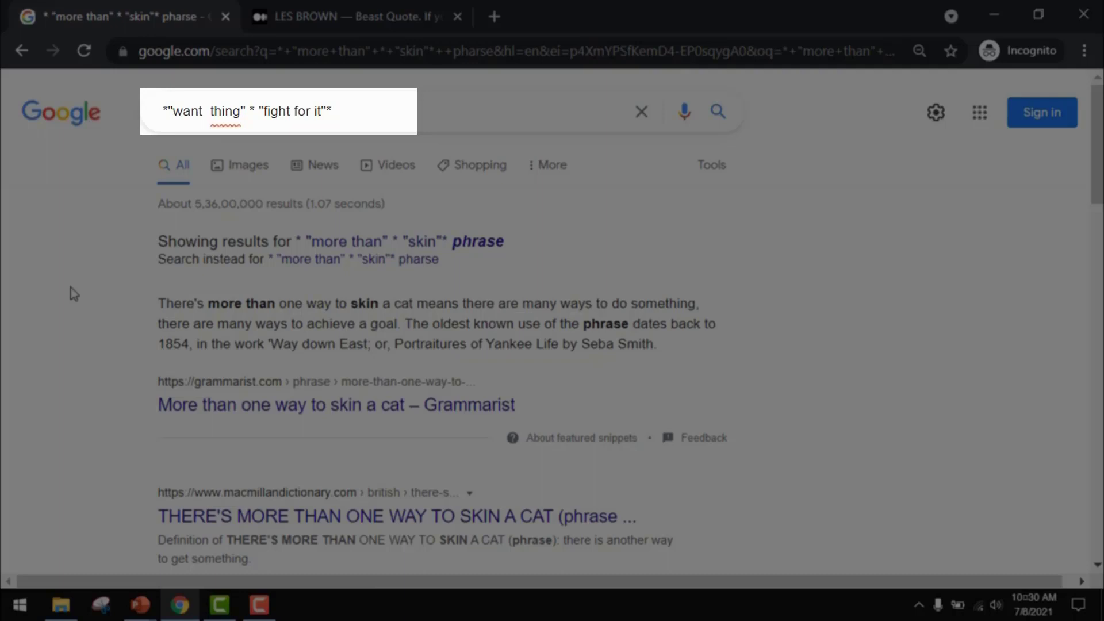
key(Return)
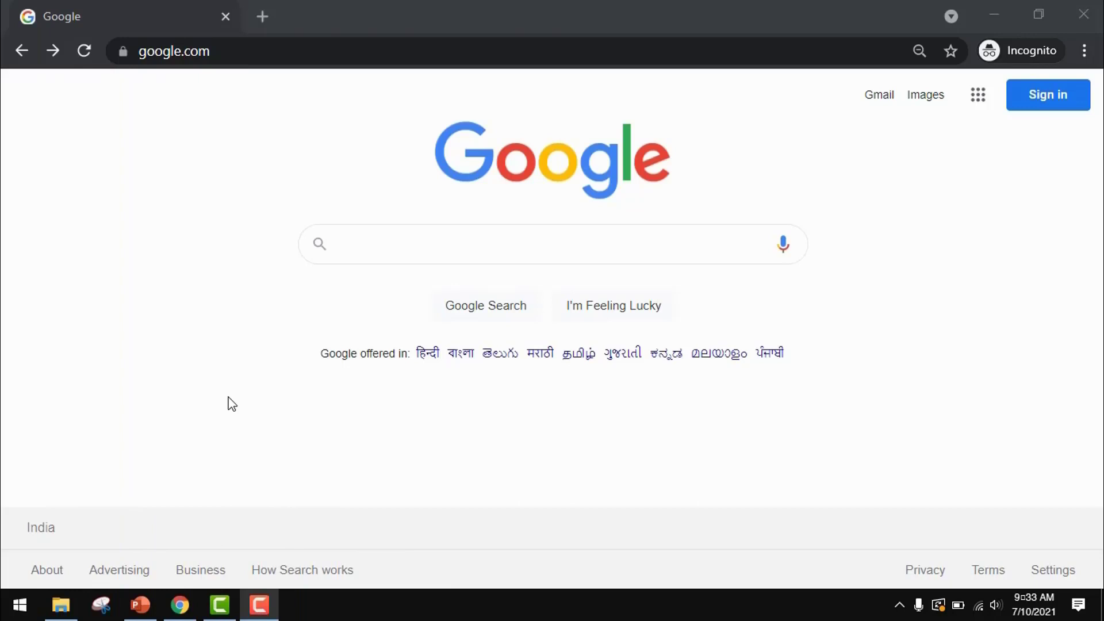
Search Google for sites similar to Amazon India with the query "related:amazon.in"
click(365, 243)
text(r)
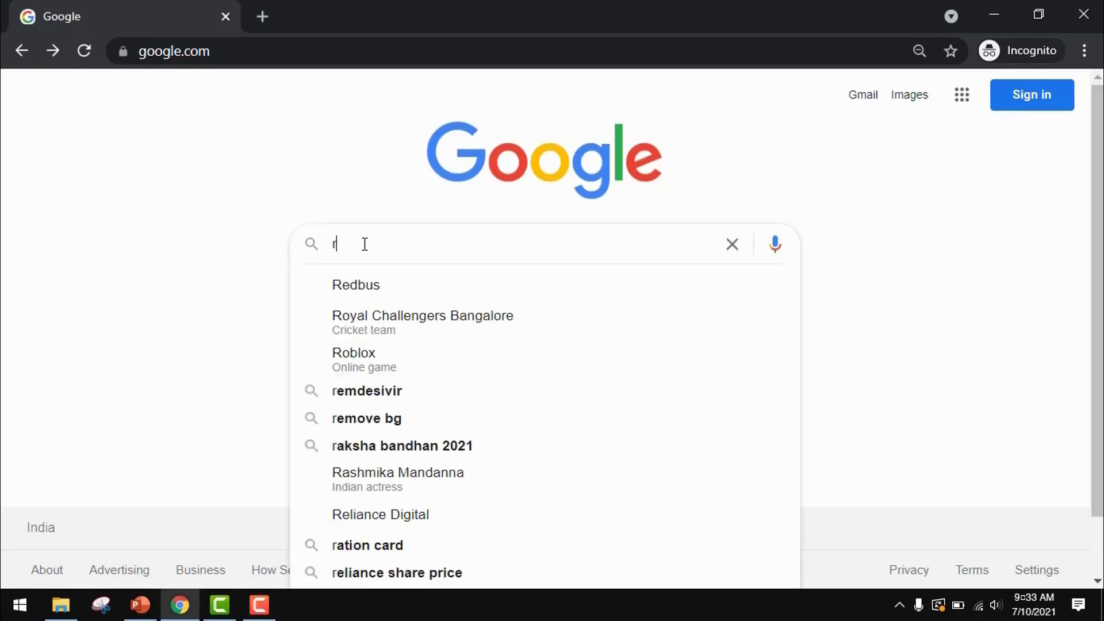
text(elated:)
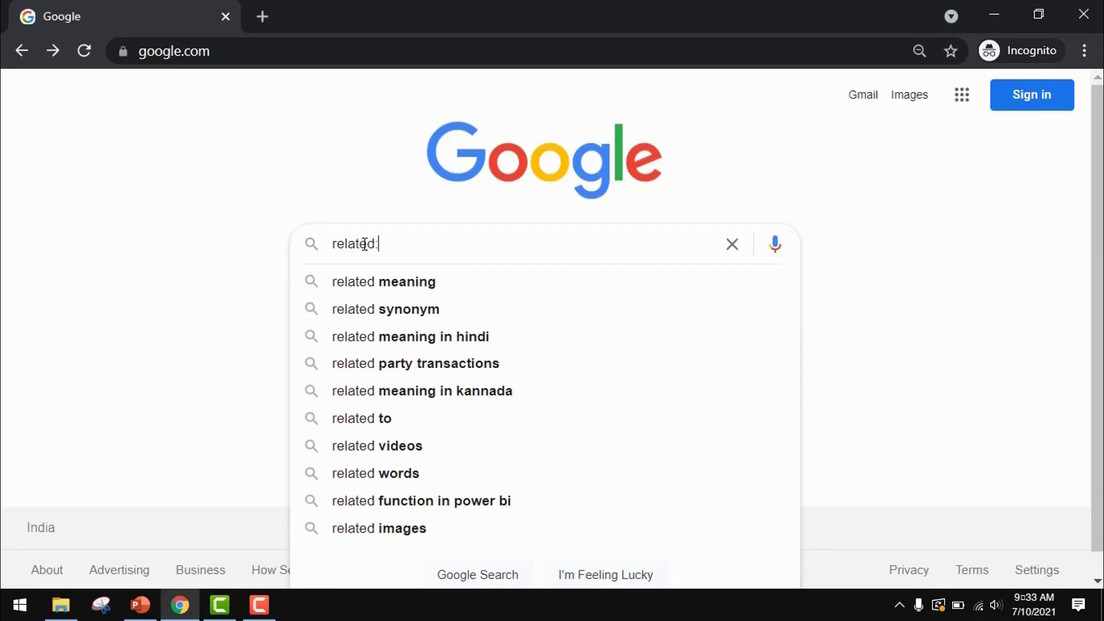
text(amaz)
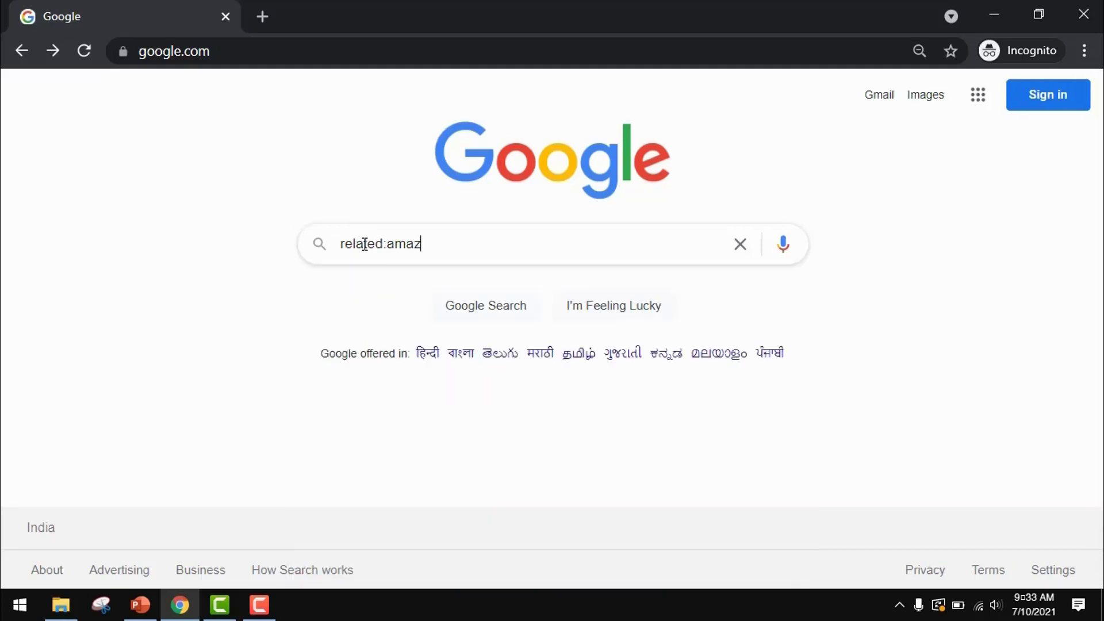
text(on.in)
key(Return)
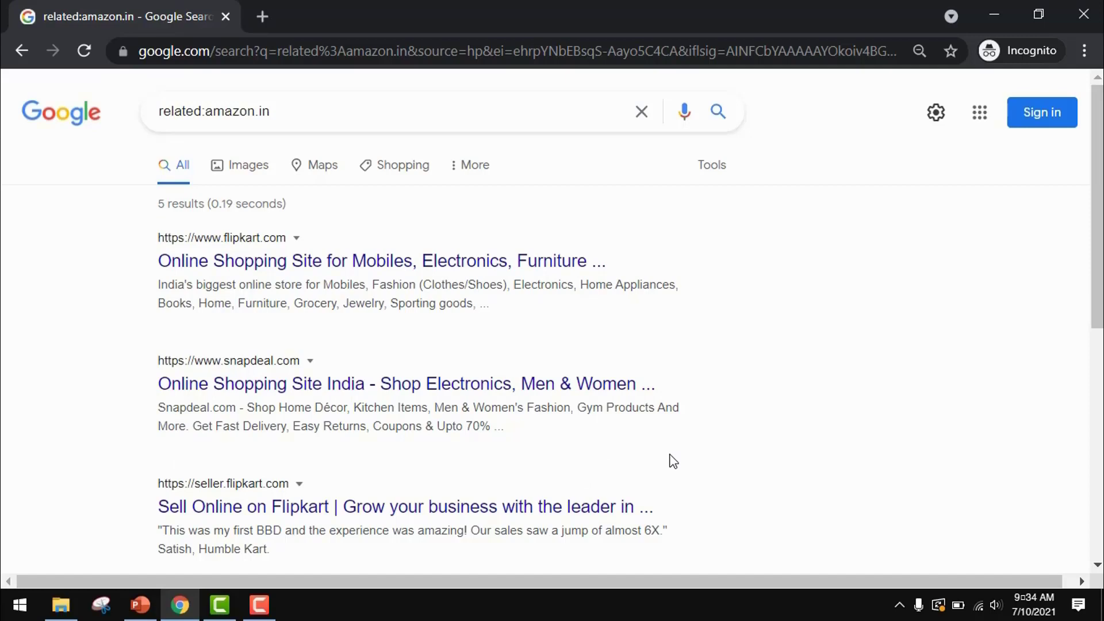
Change the query to "related:amazon.com" and run the search
click(326, 109)
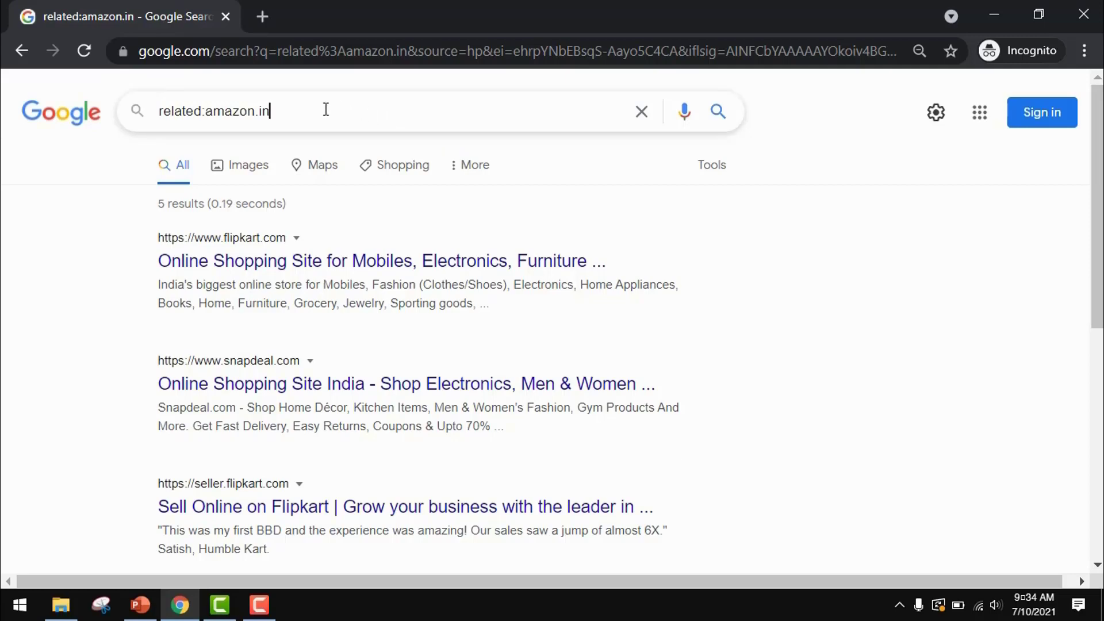
key(BackSpace)
key(BackSpace)
text(com)
key(Return)
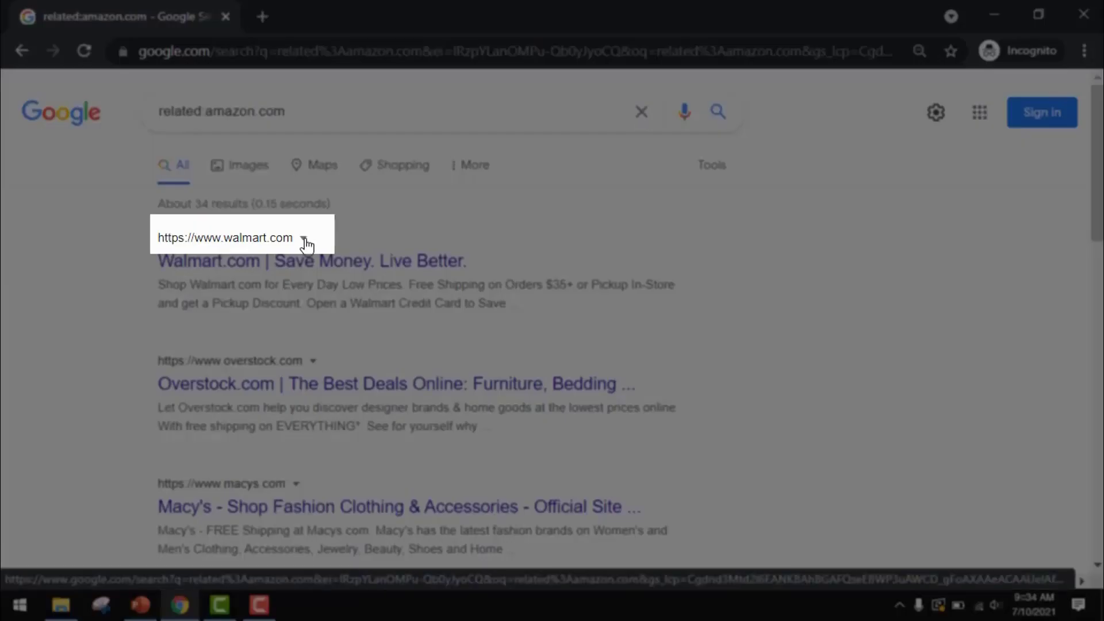
Find sites similar to the Walmart.com result and look through the list of related sites
click(305, 241)
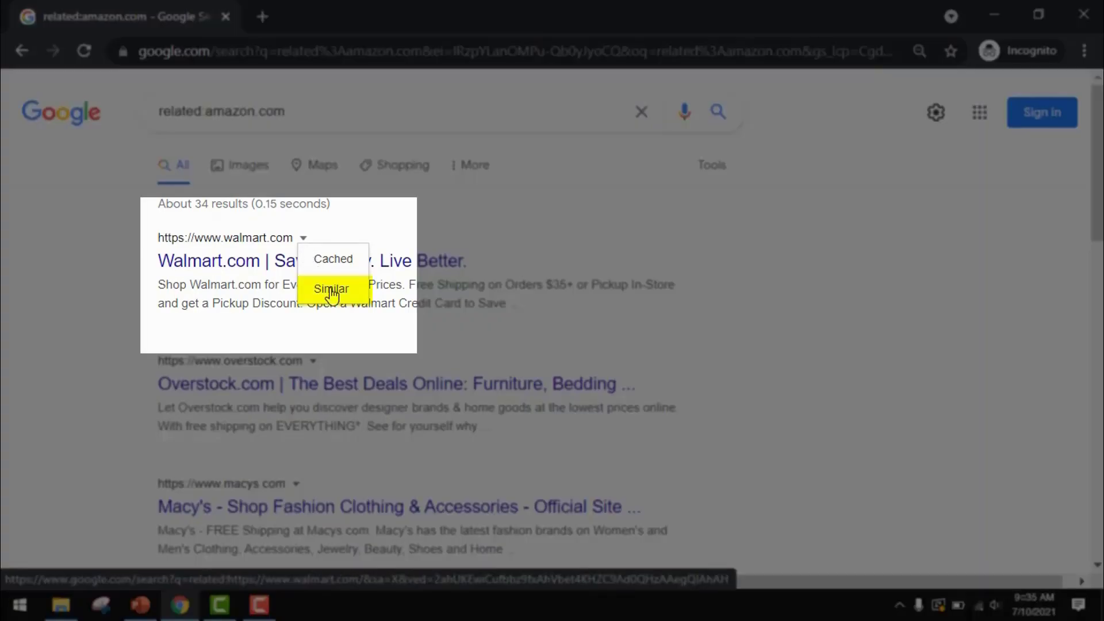
click(332, 291)
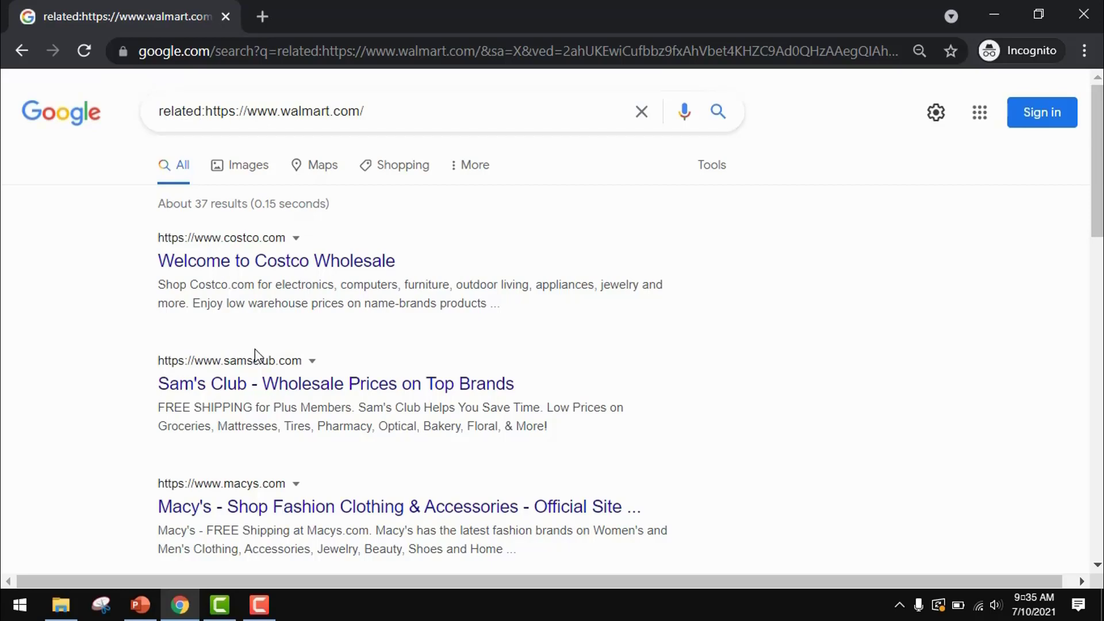
scroll(263, 360, down, 3)
scroll(263, 361, down, 5)
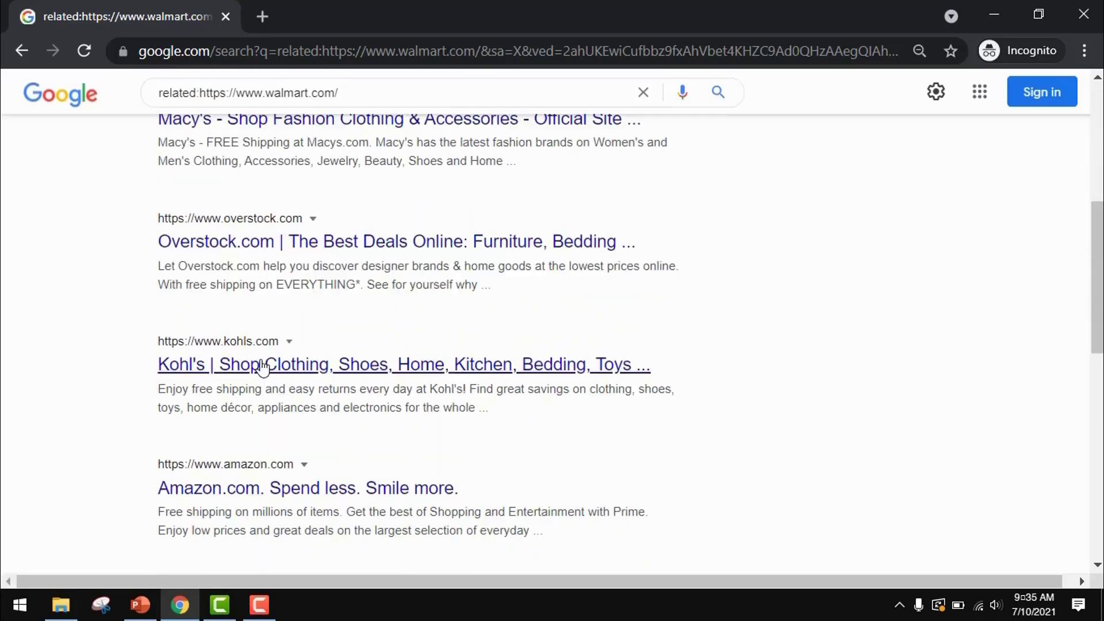
scroll(366, 374, up, 8)
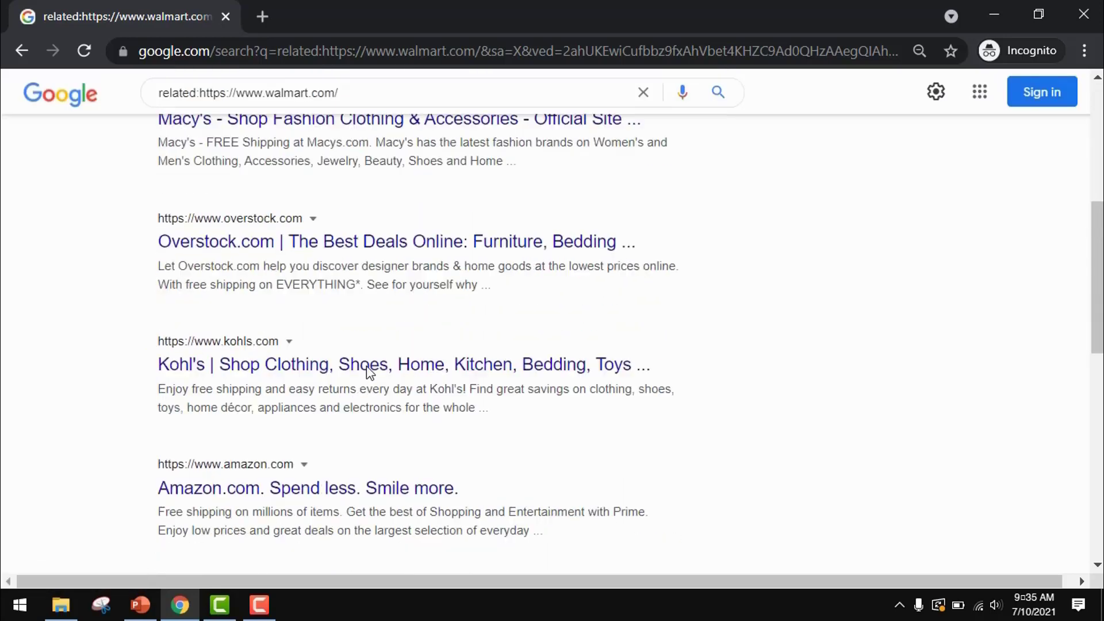
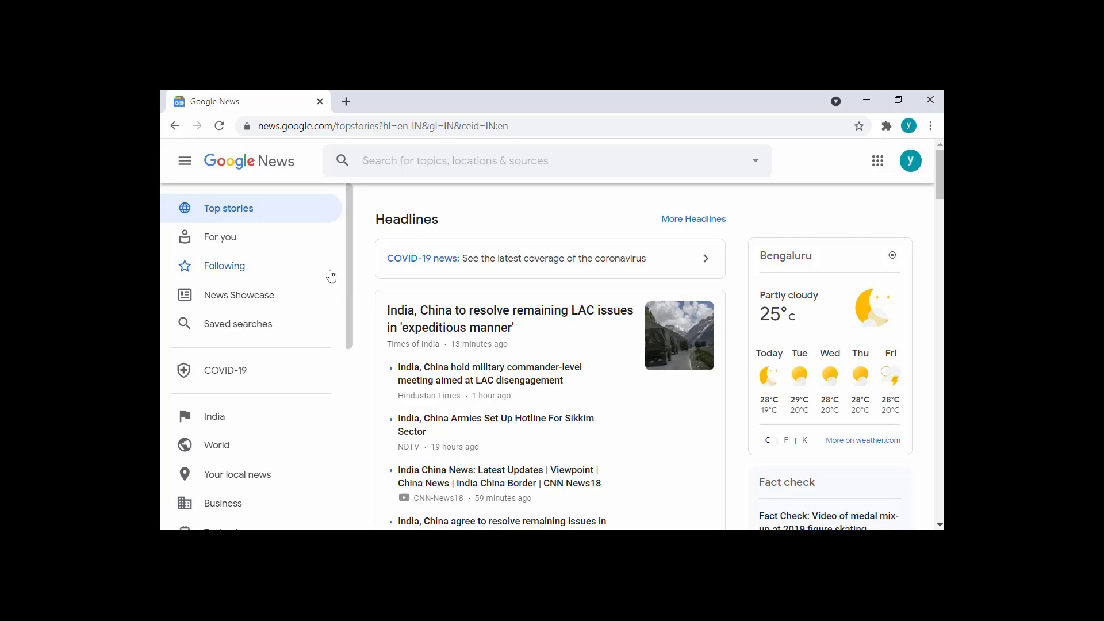
View the For you recommendations in Google News, and the Following library with its saved searches and saved stories
click(252, 242)
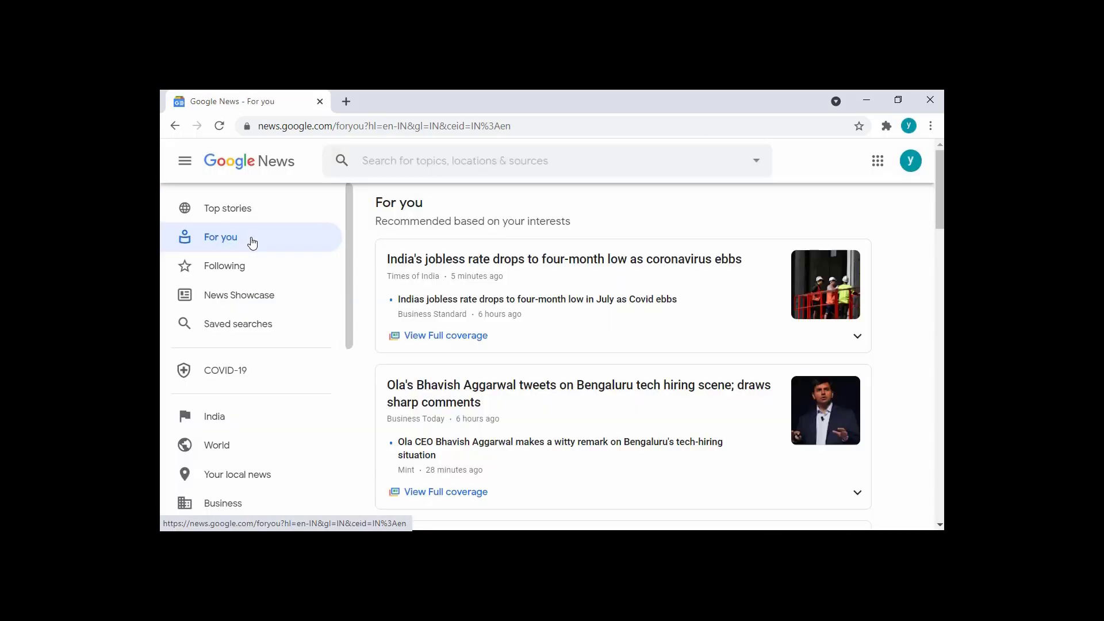
click(248, 270)
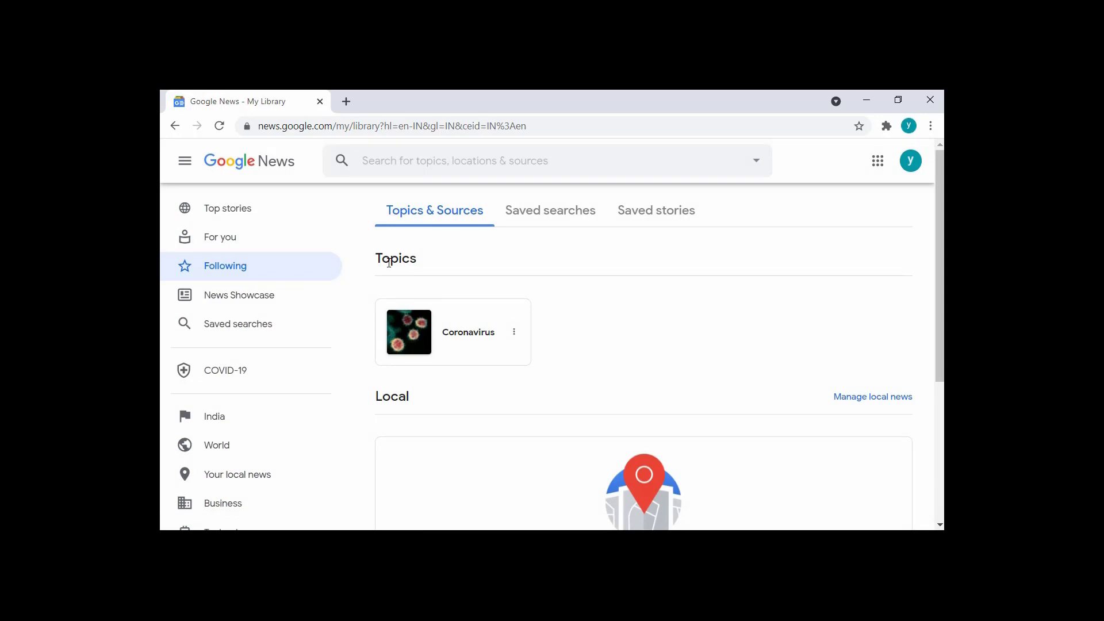
click(545, 212)
click(633, 219)
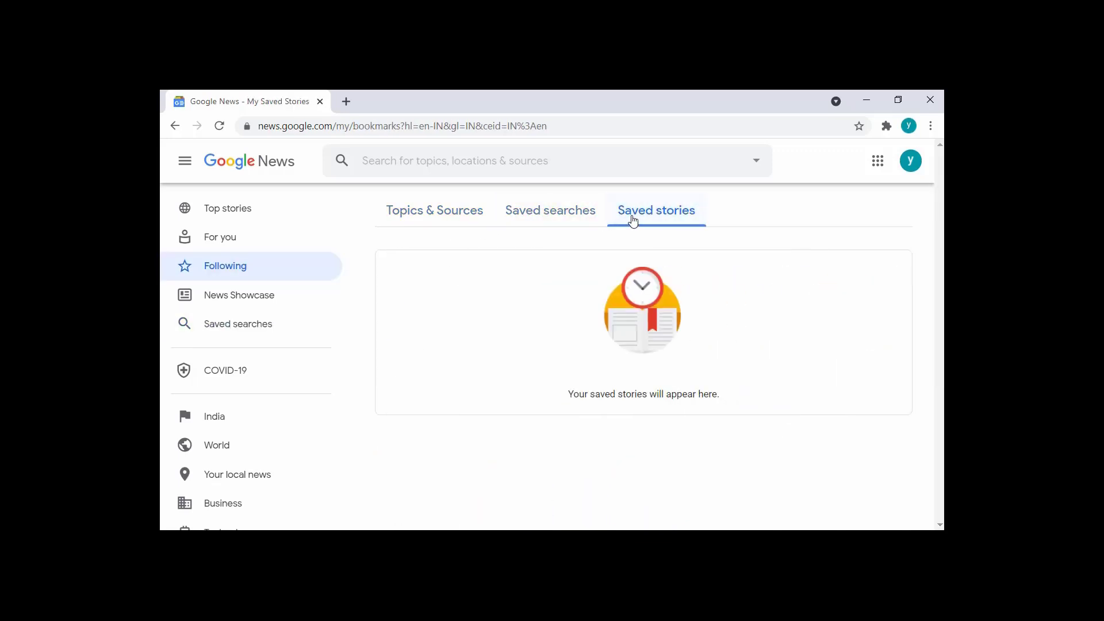
Open News Showcase and browse the publishers' editor-selected story cards
click(260, 302)
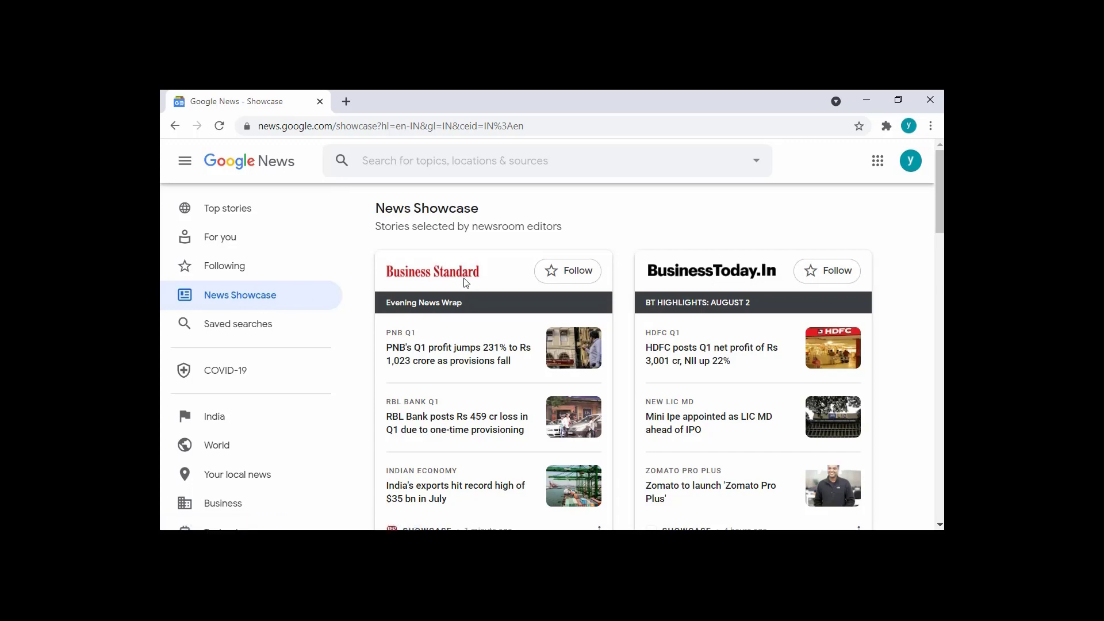
scroll(632, 322, down, 1)
scroll(633, 322, down, 14)
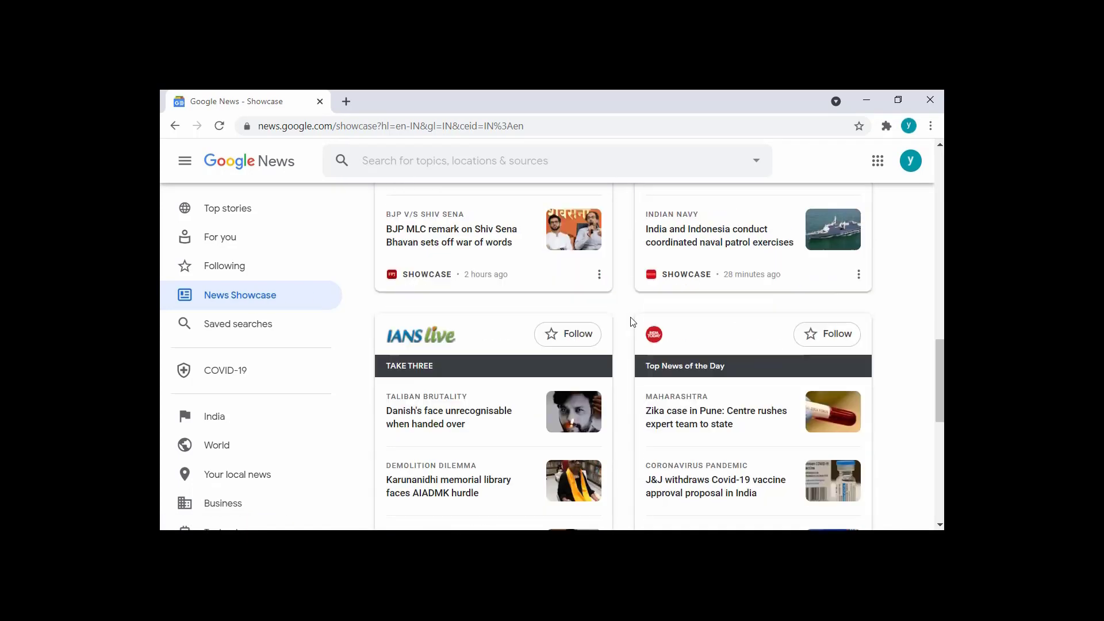
scroll(632, 323, down, 7)
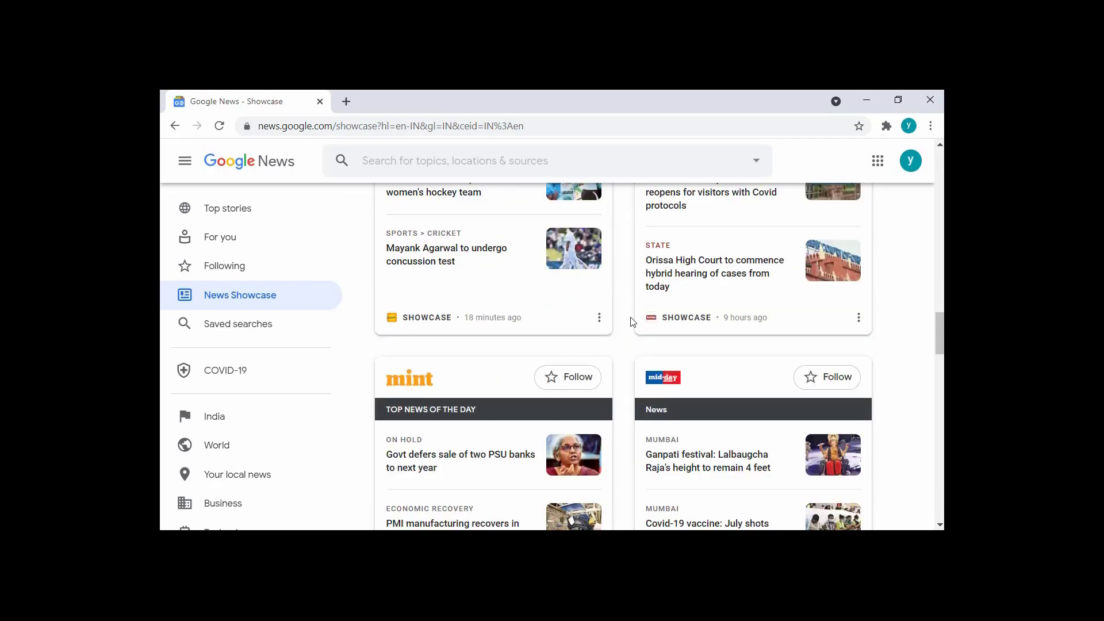
scroll(633, 322, down, 7)
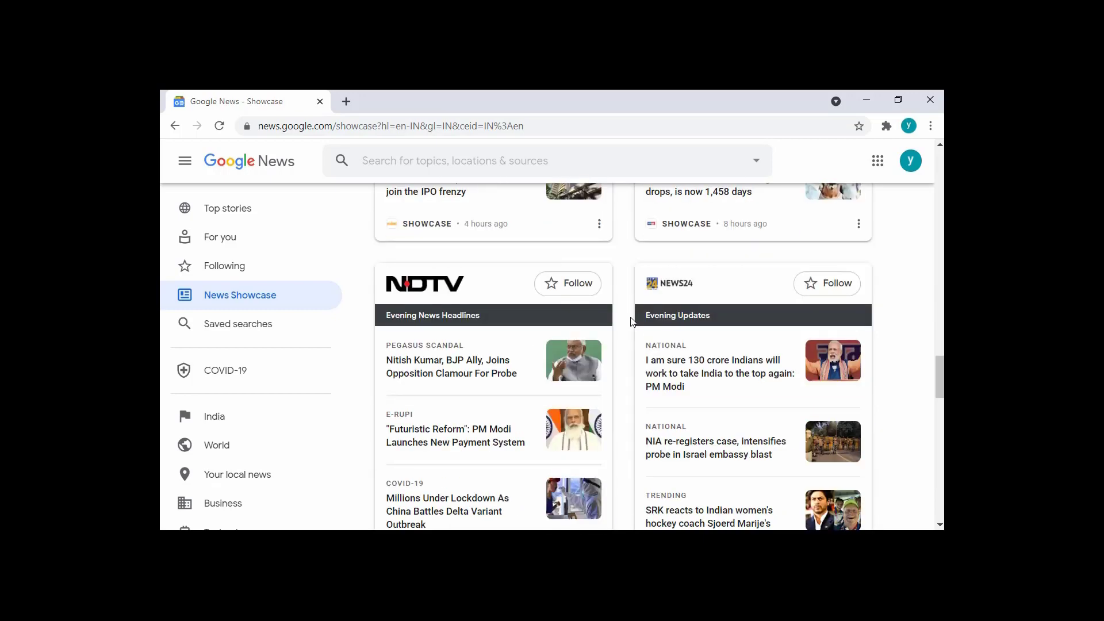
View the Saved searches page and browse the latest headlines in the India section
click(249, 328)
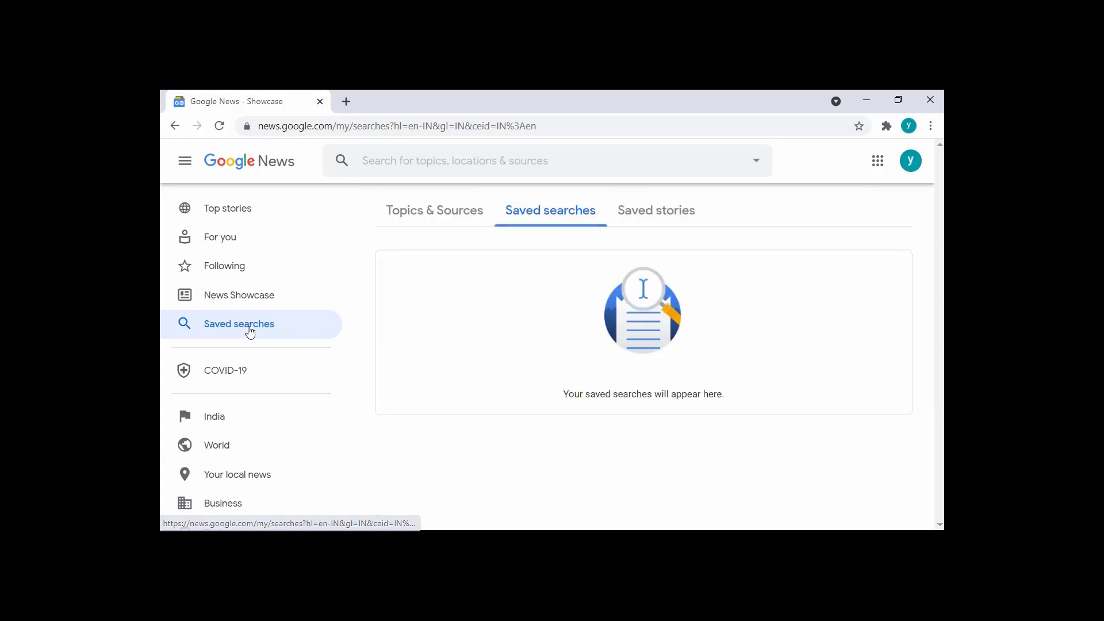
scroll(251, 332, down, 2)
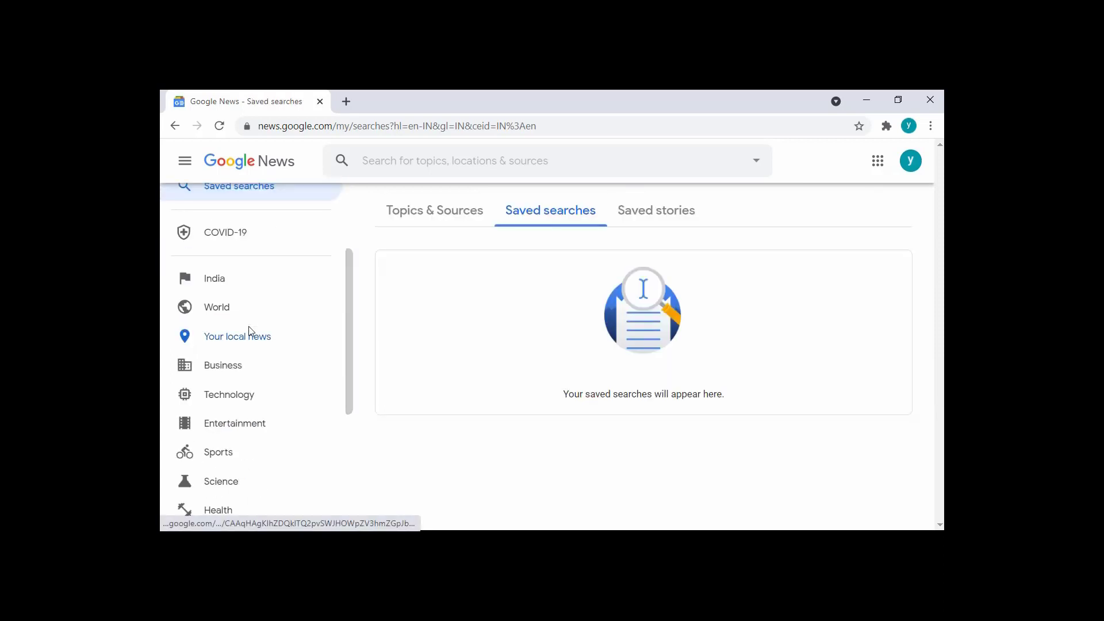
click(215, 279)
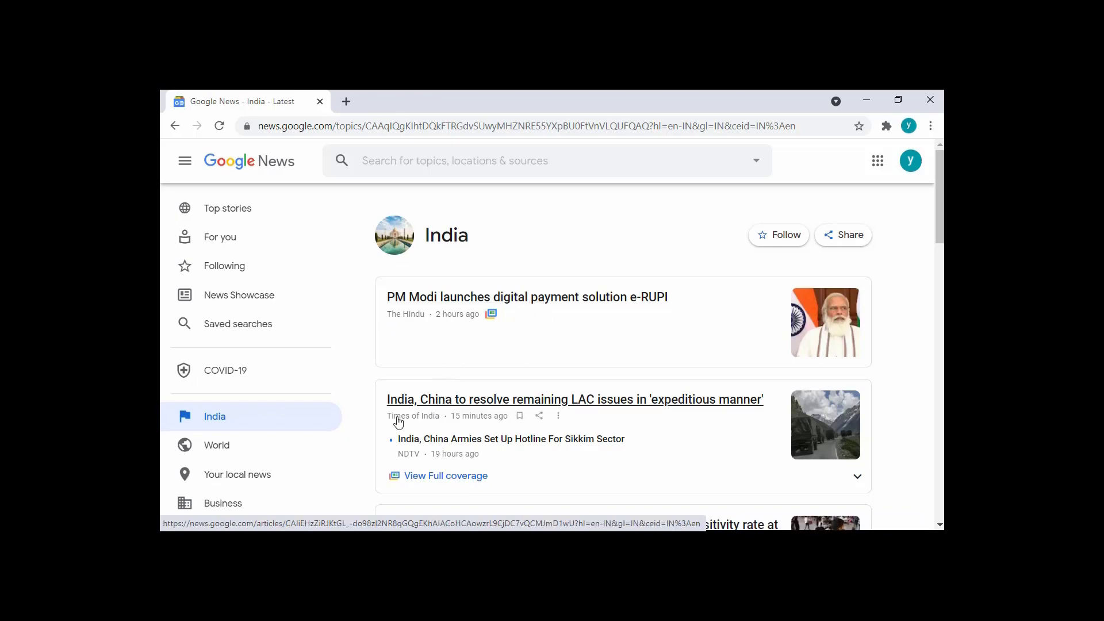
scroll(538, 375, down, 3)
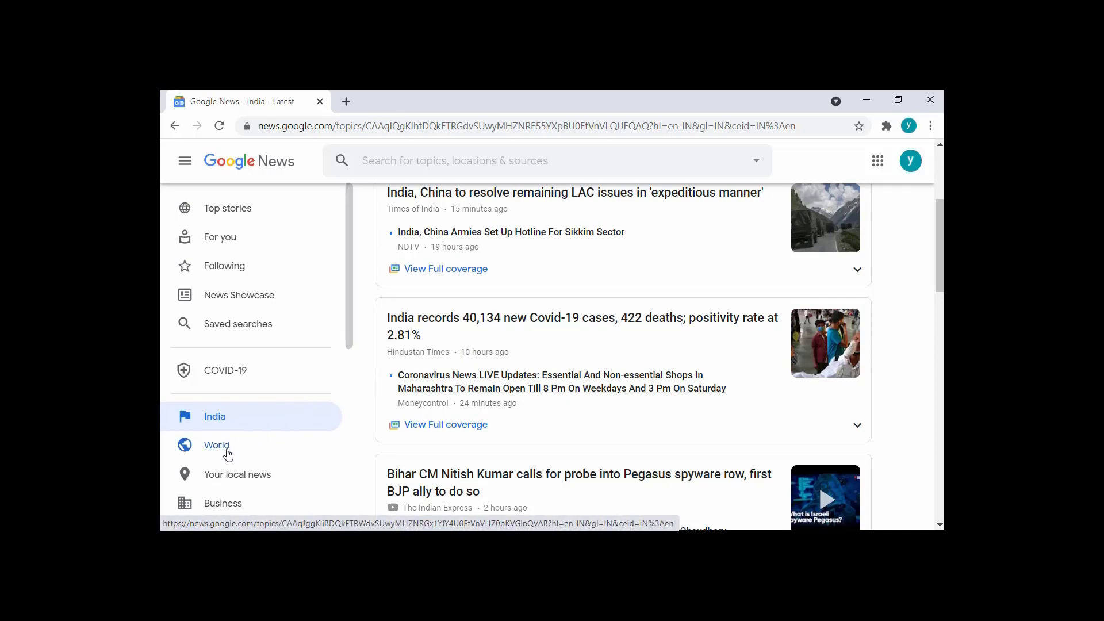
View the World headlines and the local news page with its locations and stories
click(227, 451)
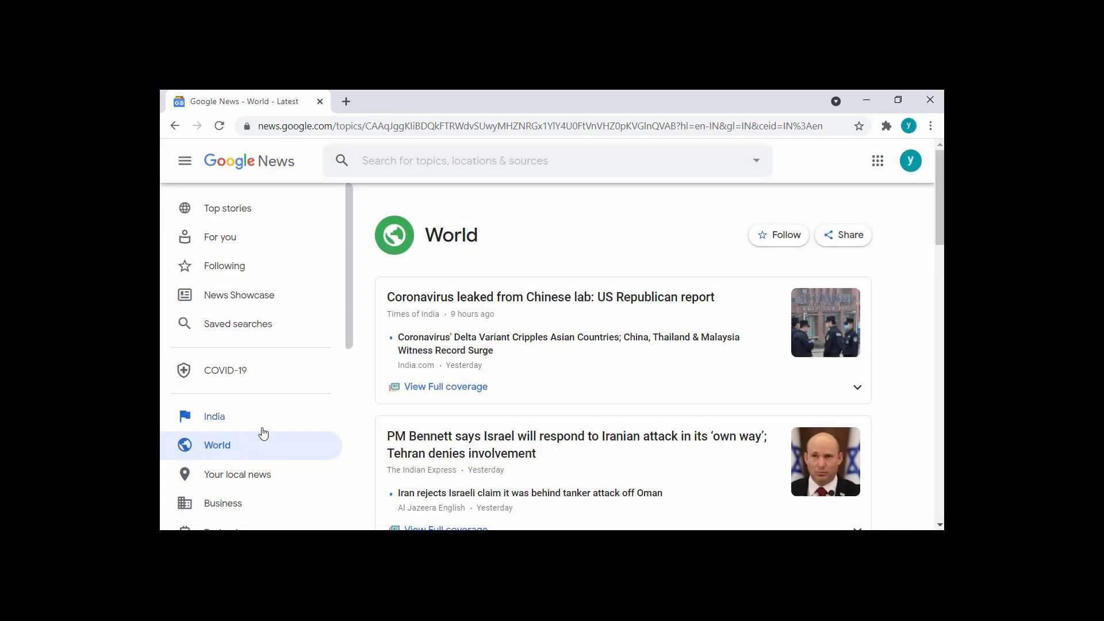
scroll(360, 409, down, 1)
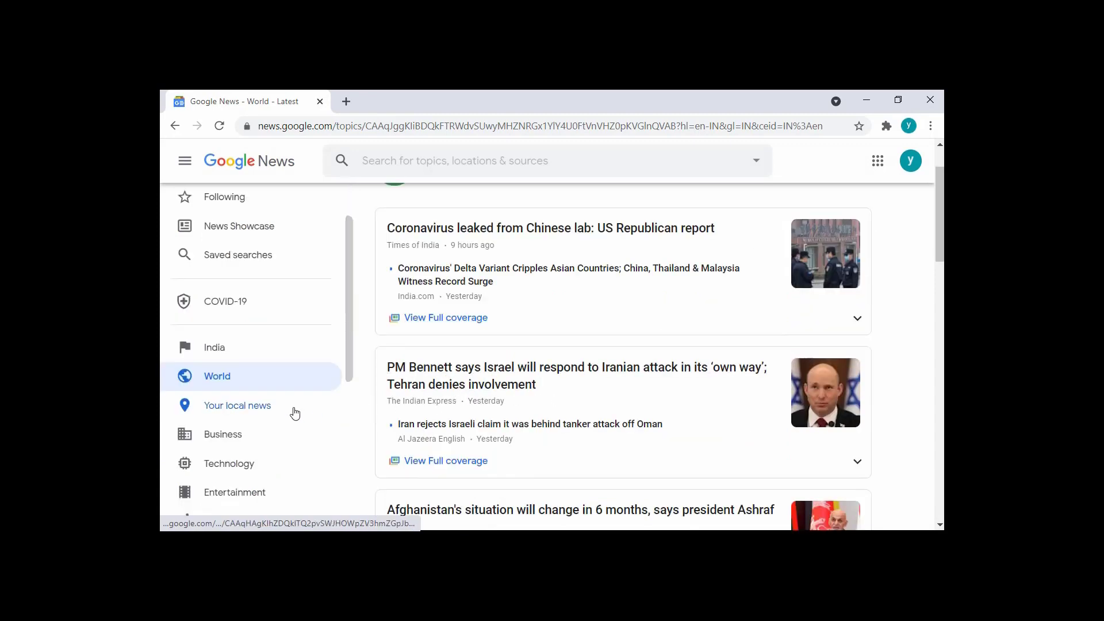
scroll(293, 409, down, 1)
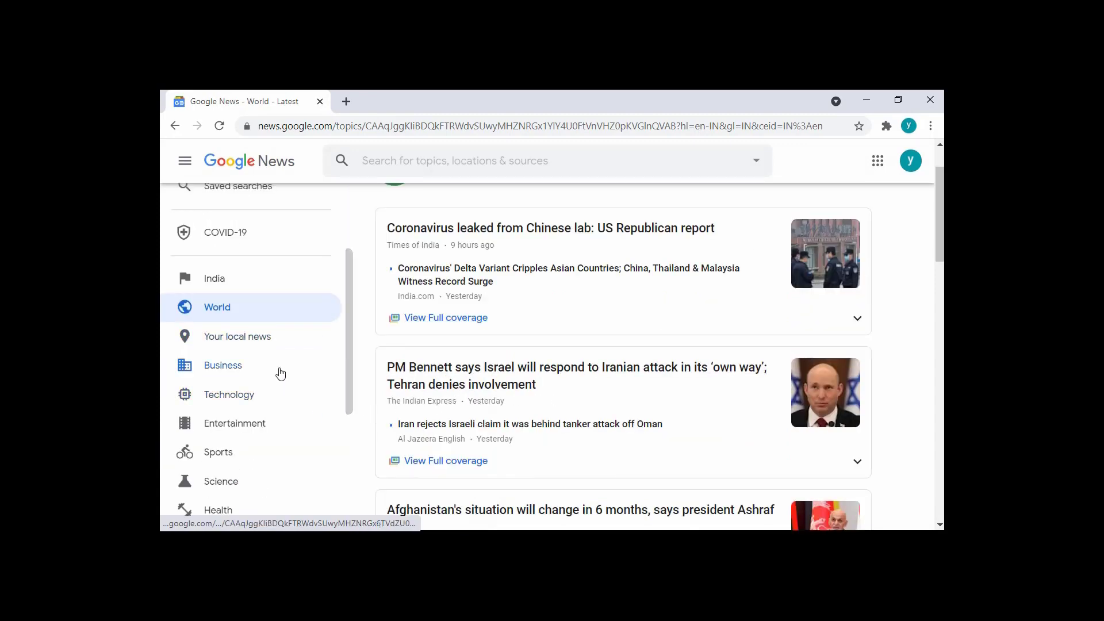
click(267, 344)
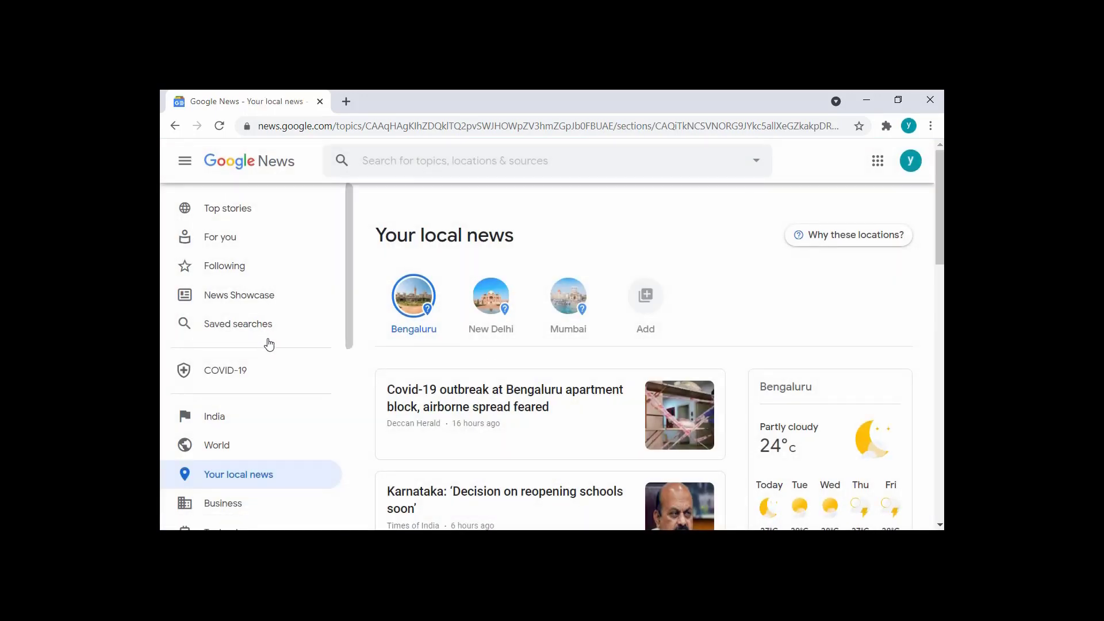
scroll(490, 350, down, 1)
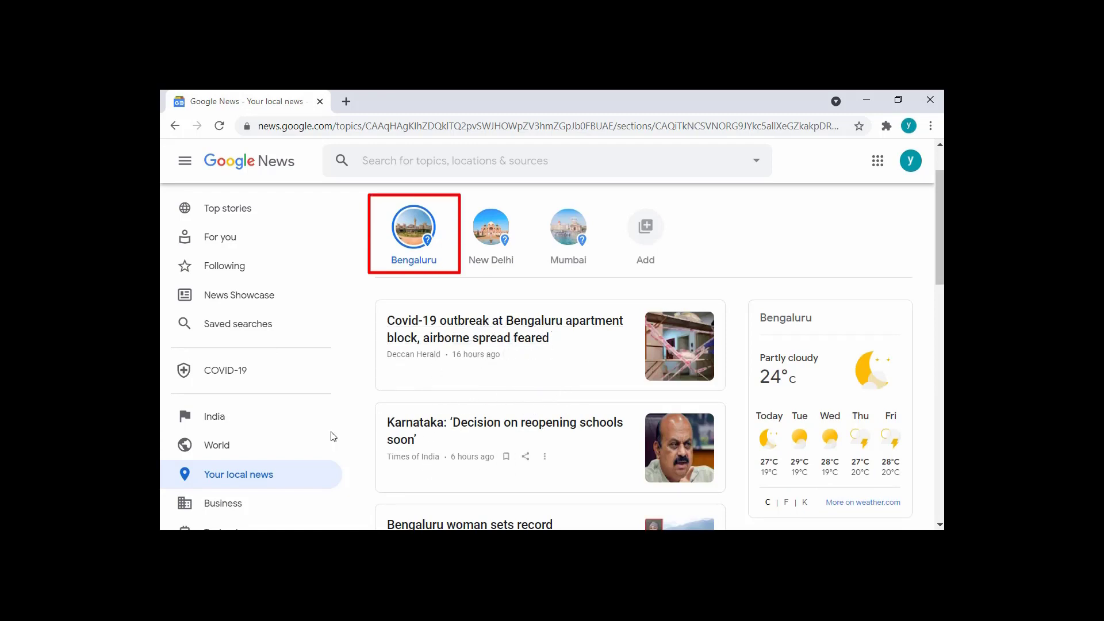
Open the Business section and view its Economy, Markets, Jobs and Entrepreneurship topics
scroll(341, 440, down, 2)
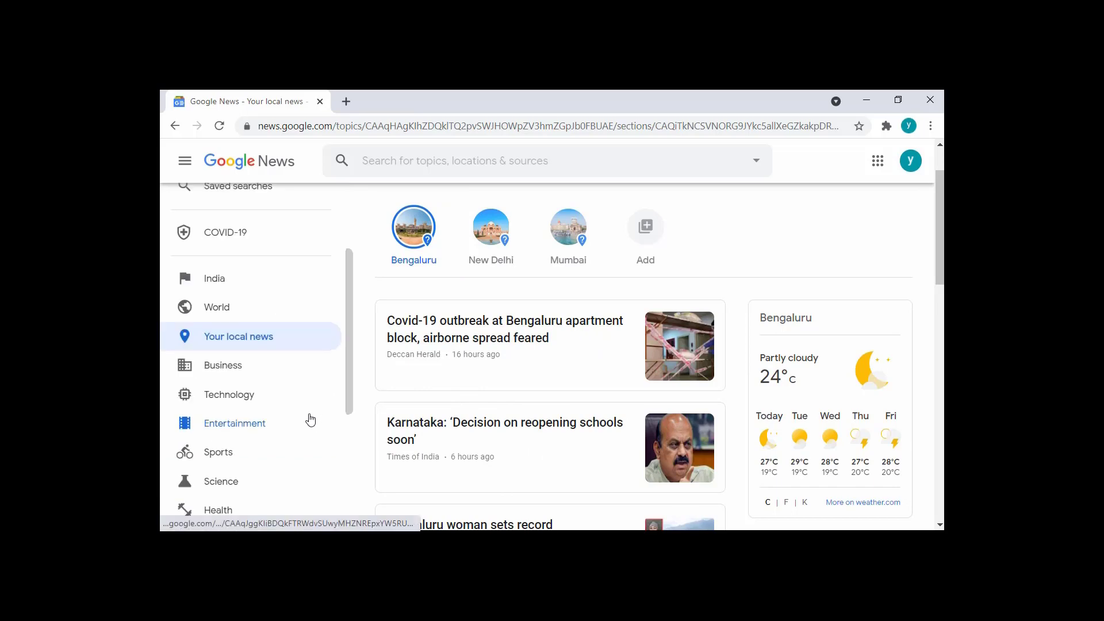
click(224, 371)
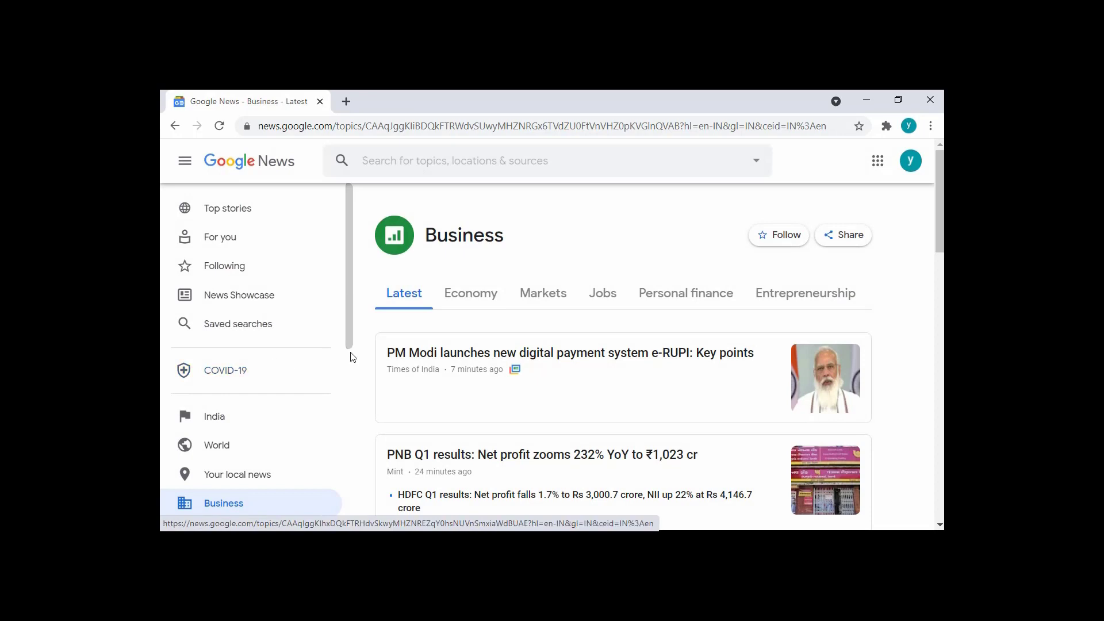
scroll(279, 448, down, 2)
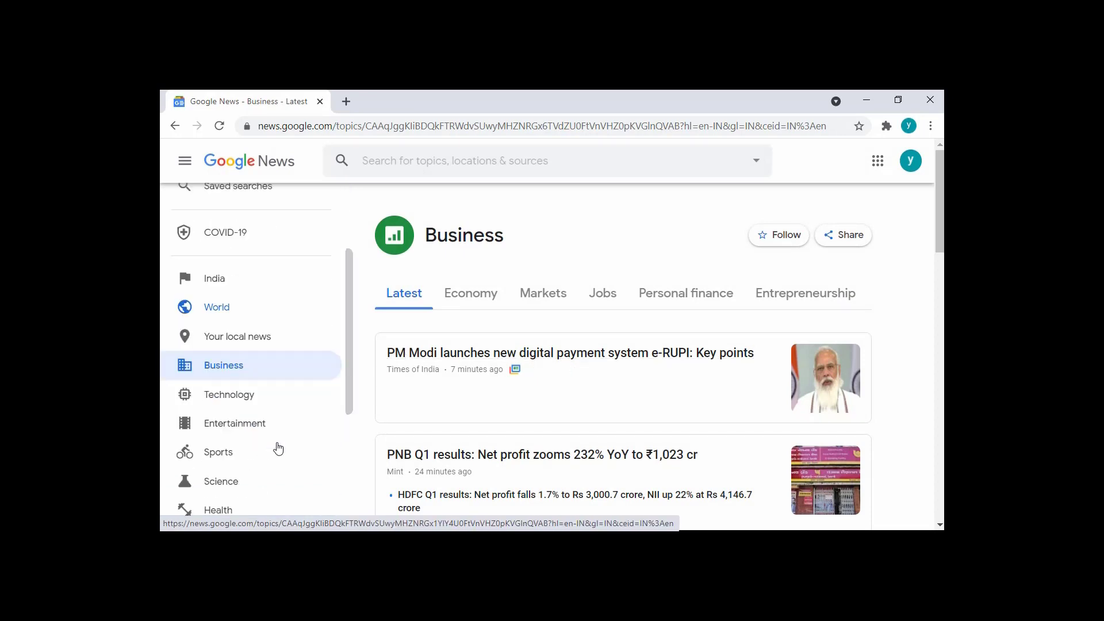
click(482, 301)
click(539, 299)
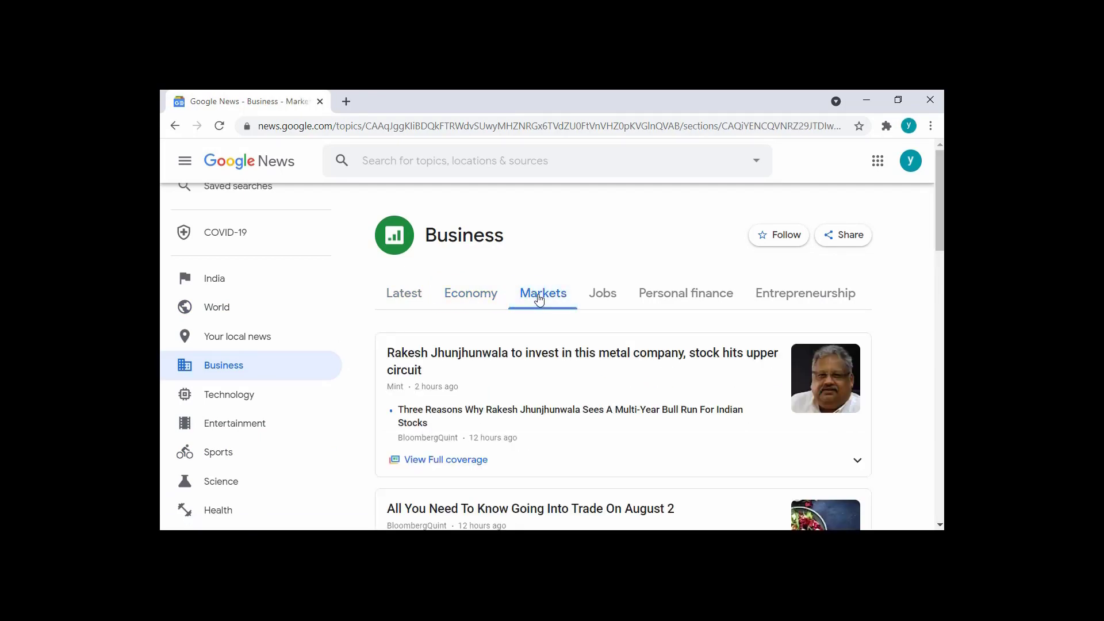
click(597, 297)
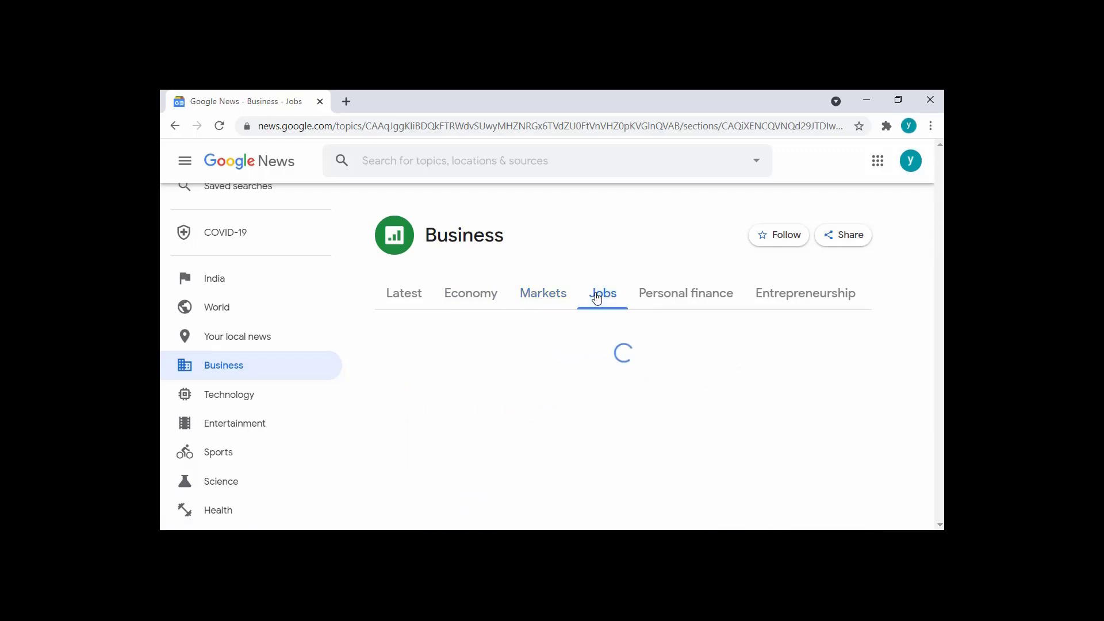
click(796, 297)
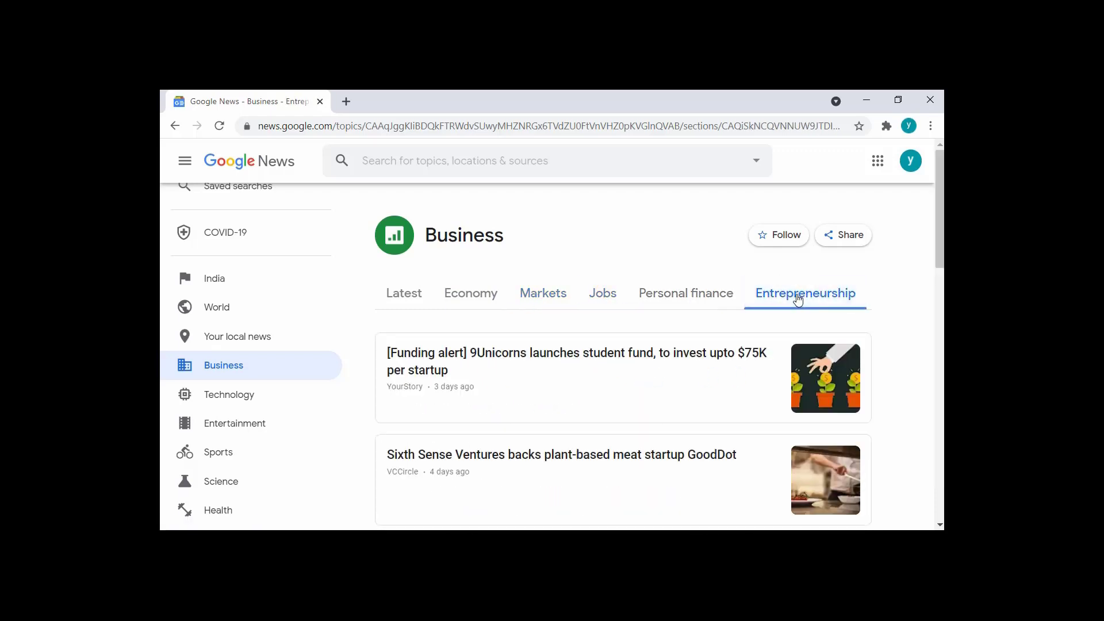
View the latest news in the Technology and Entertainment sections
click(242, 397)
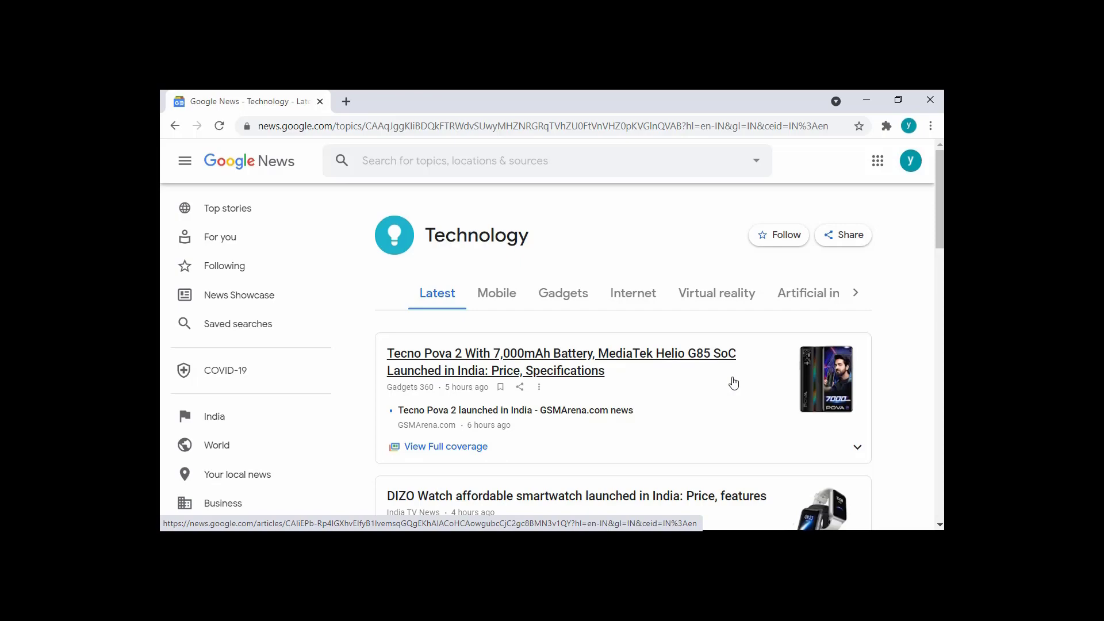
scroll(282, 379, down, 3)
click(258, 363)
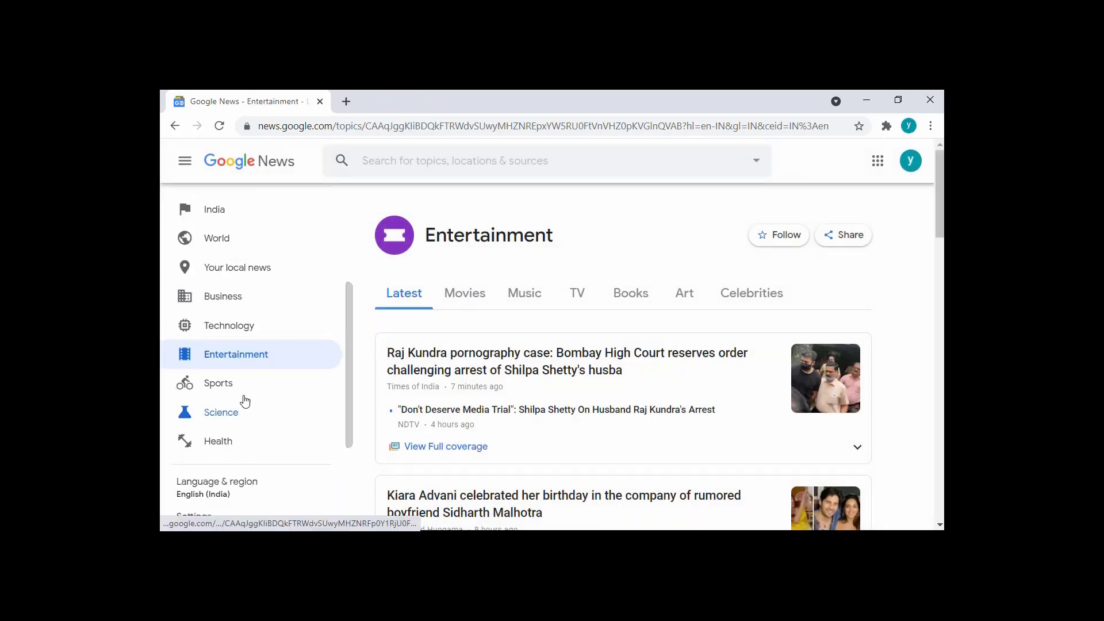
View the Sports and Science sections with their subtopics, and look over the remaining navigation entries
click(228, 386)
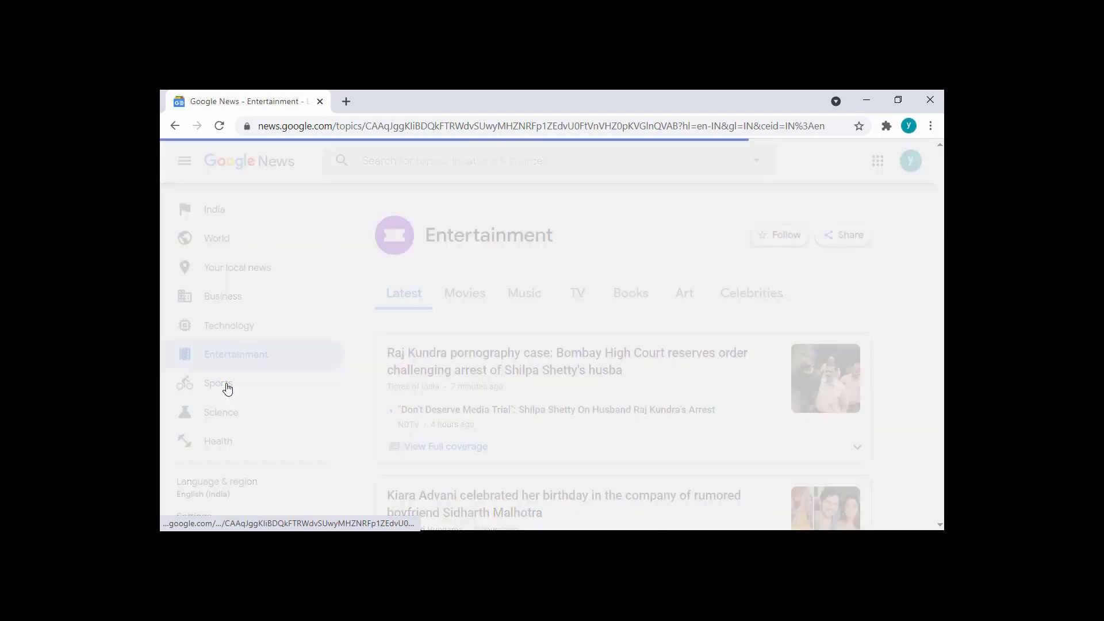
scroll(227, 387, down, 2)
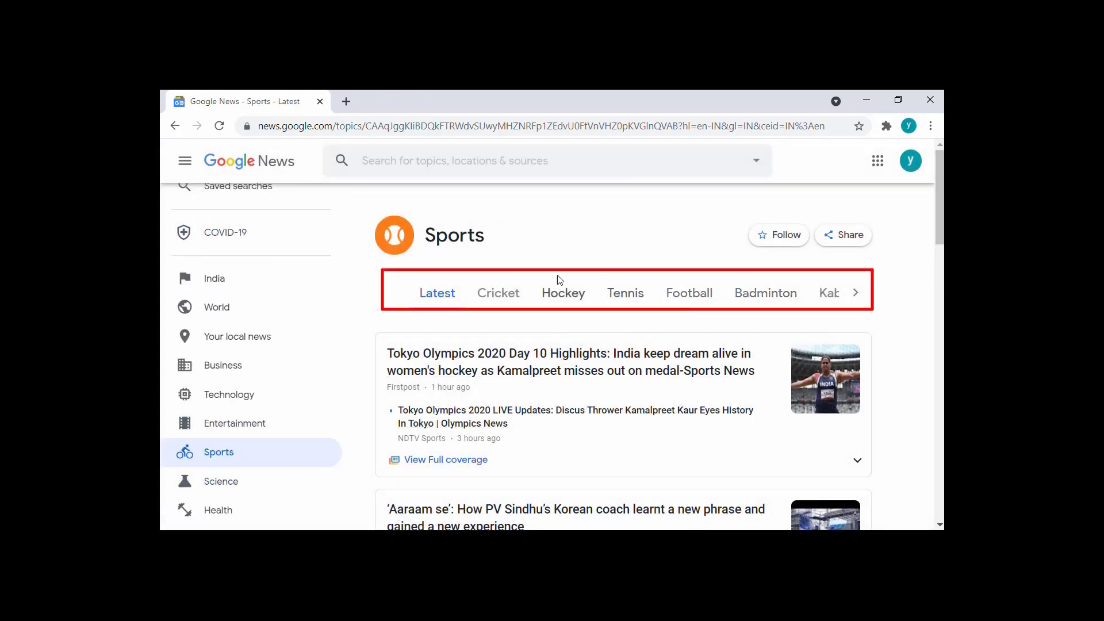
click(233, 485)
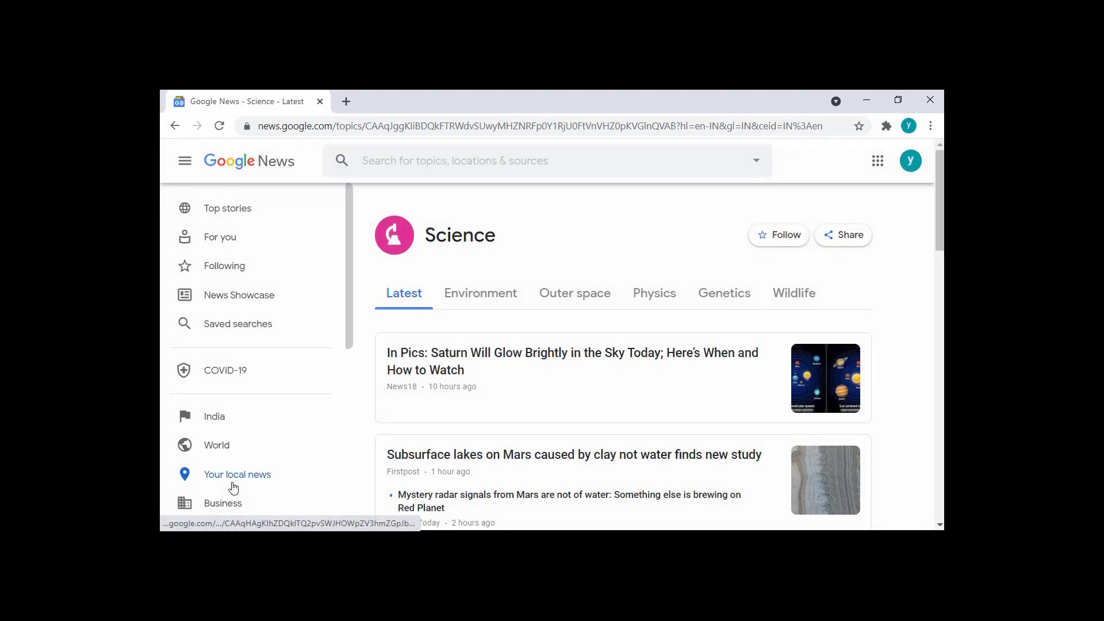
scroll(233, 488, down, 4)
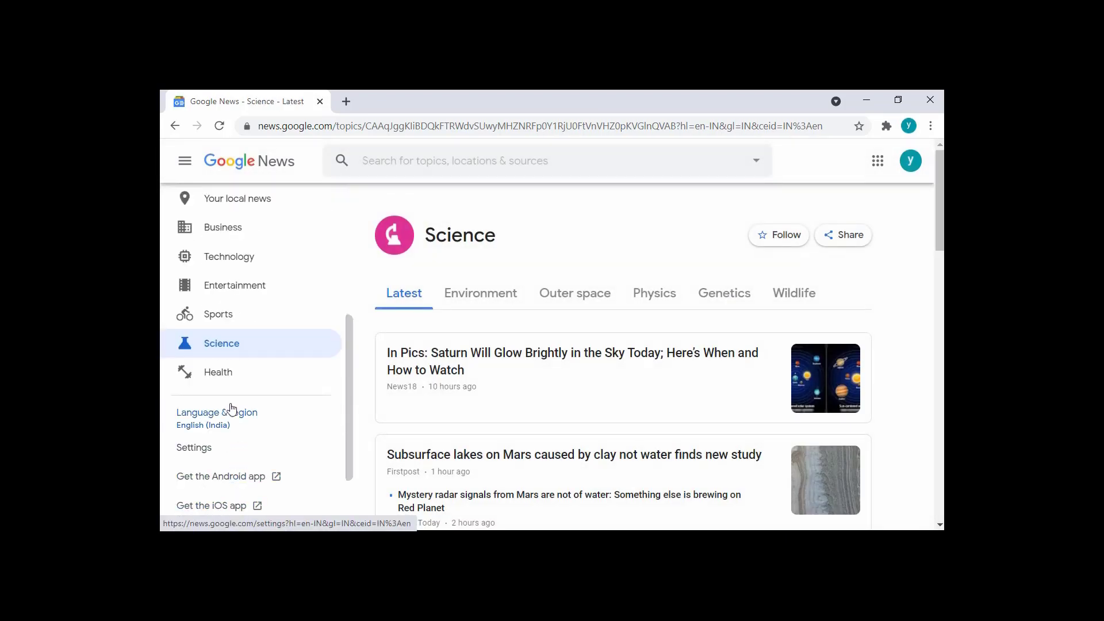
Open the Health section of Google News
click(220, 375)
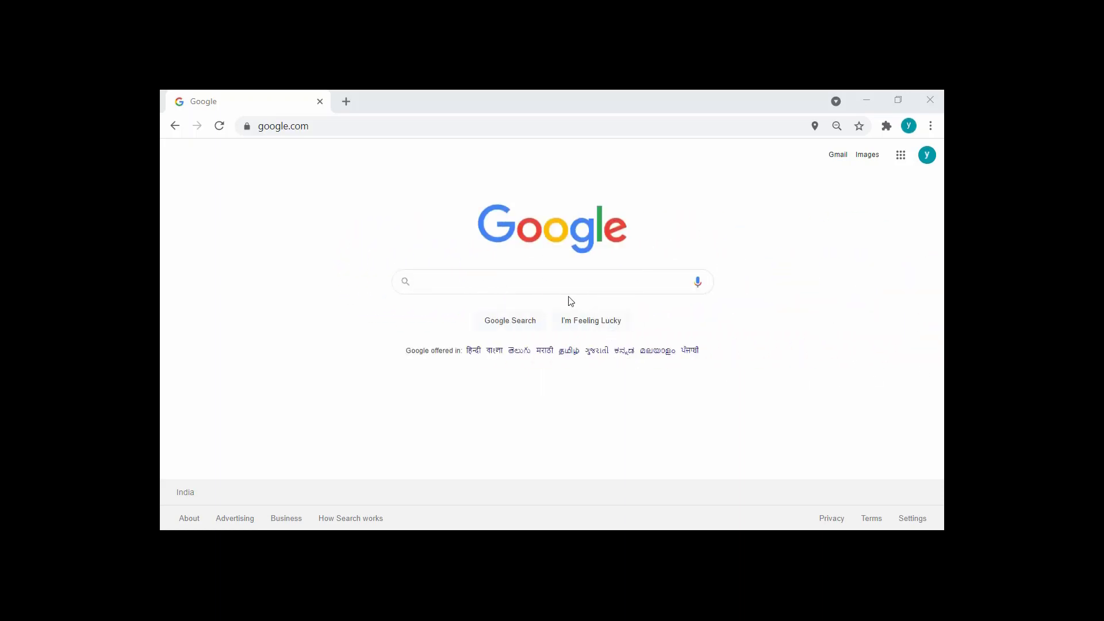
Search Google for "google alert" and open the Google Alerts page from the results
click(523, 285)
text(google alert)
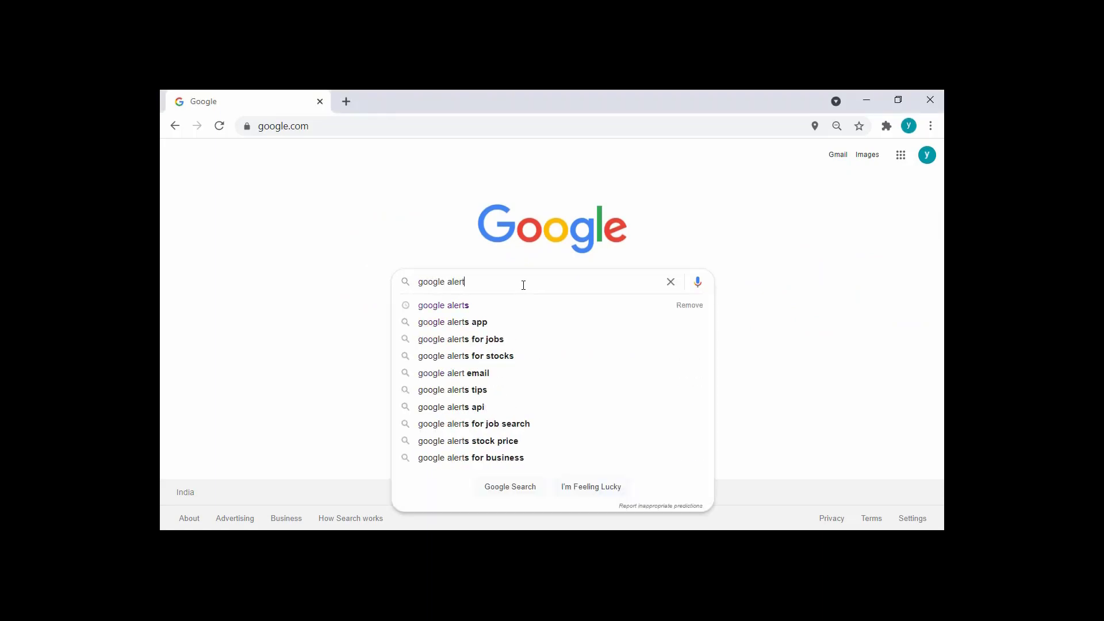
key(Return)
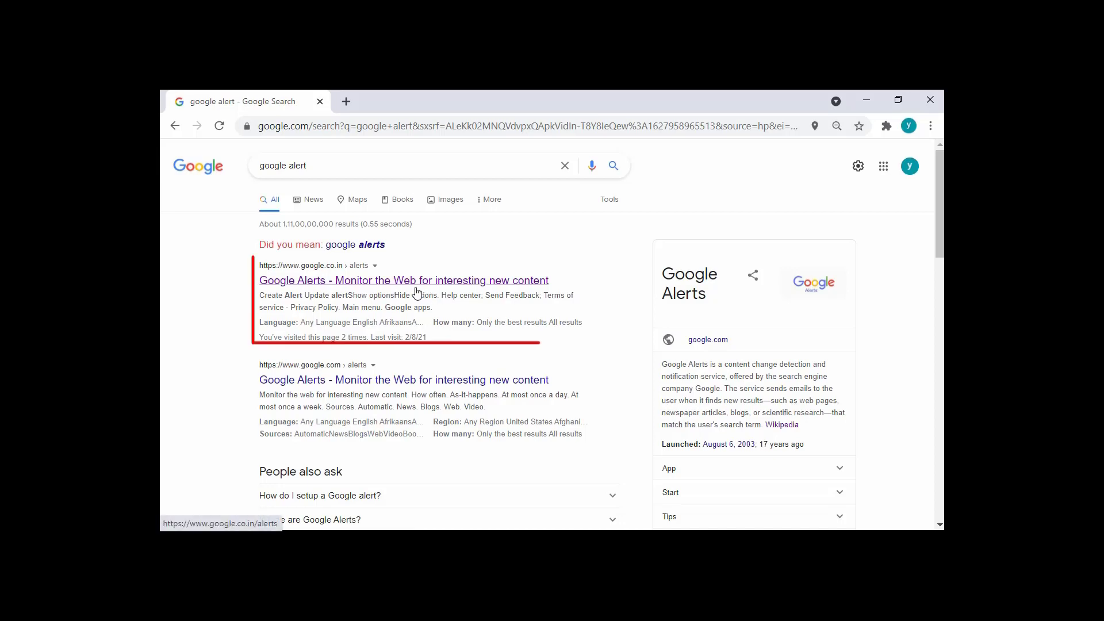
click(414, 286)
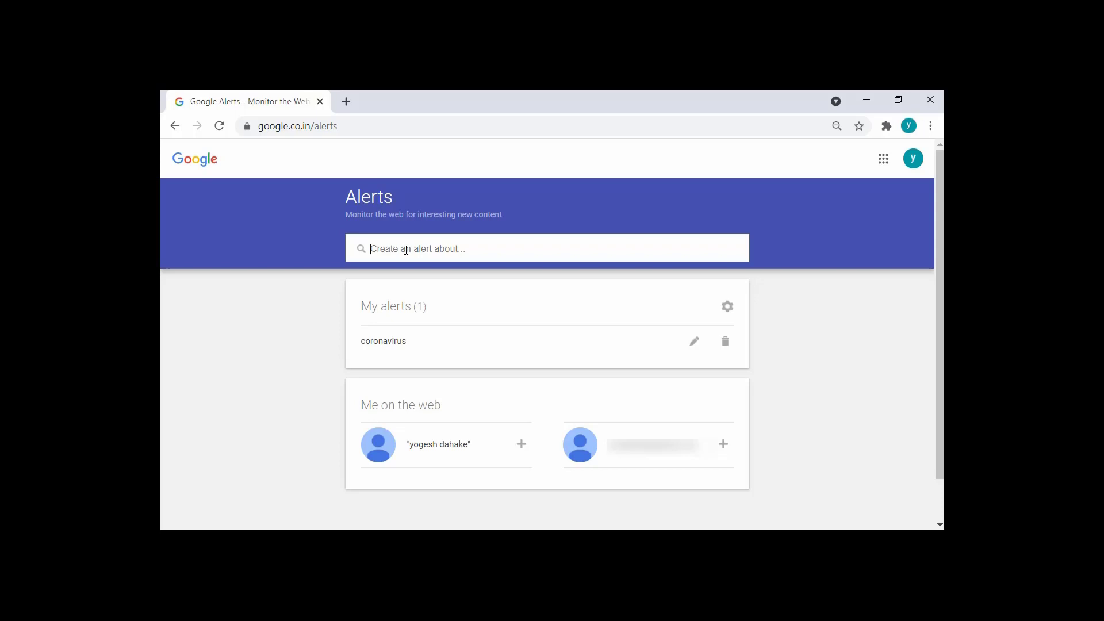
Create an alert for "machine learning" after reviewing its frequency, source and result-quantity options, keeping the default settings
text(machine learning)
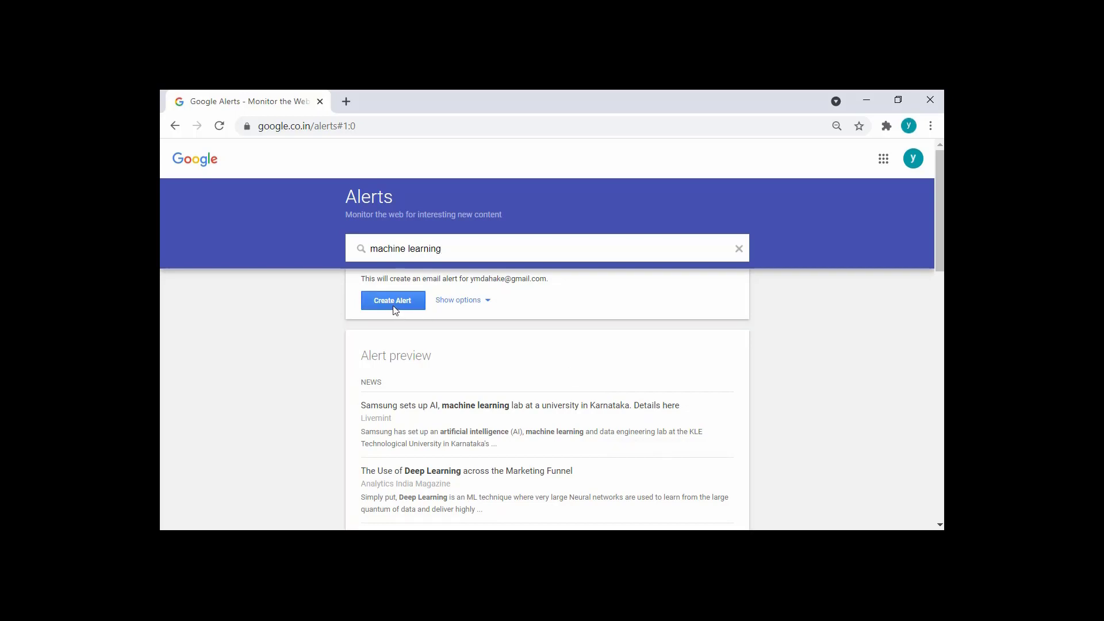
click(484, 303)
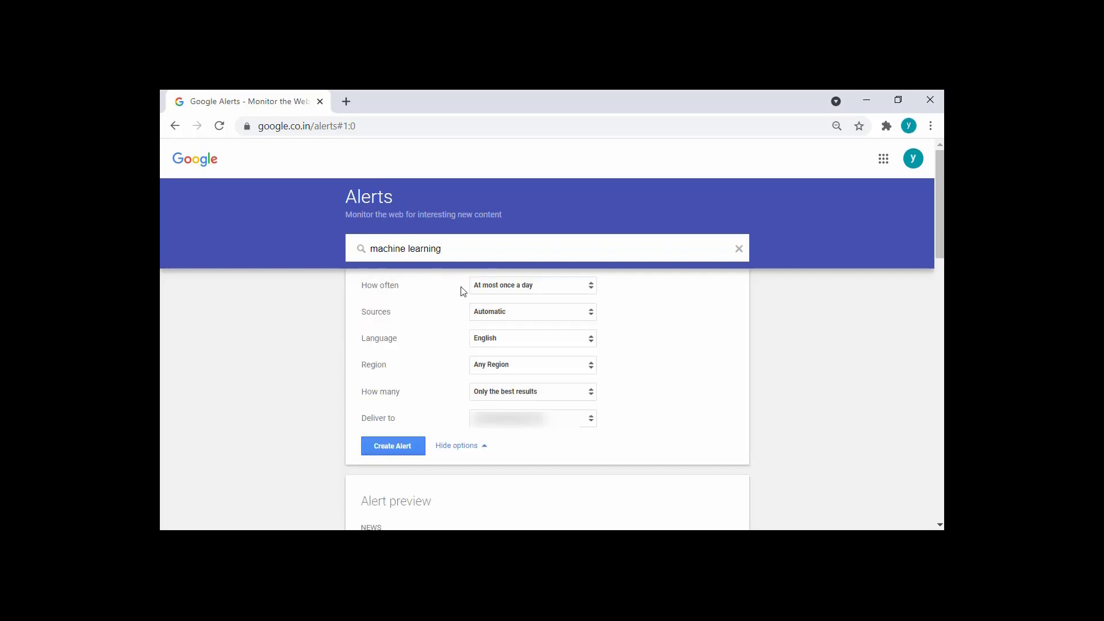
click(541, 292)
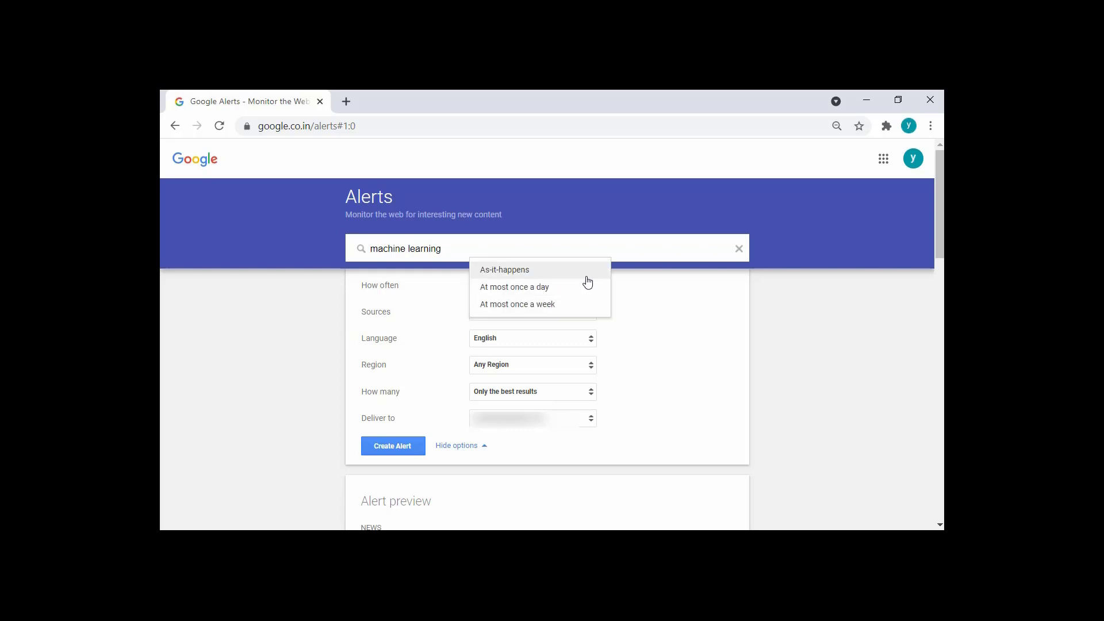
click(659, 308)
click(510, 316)
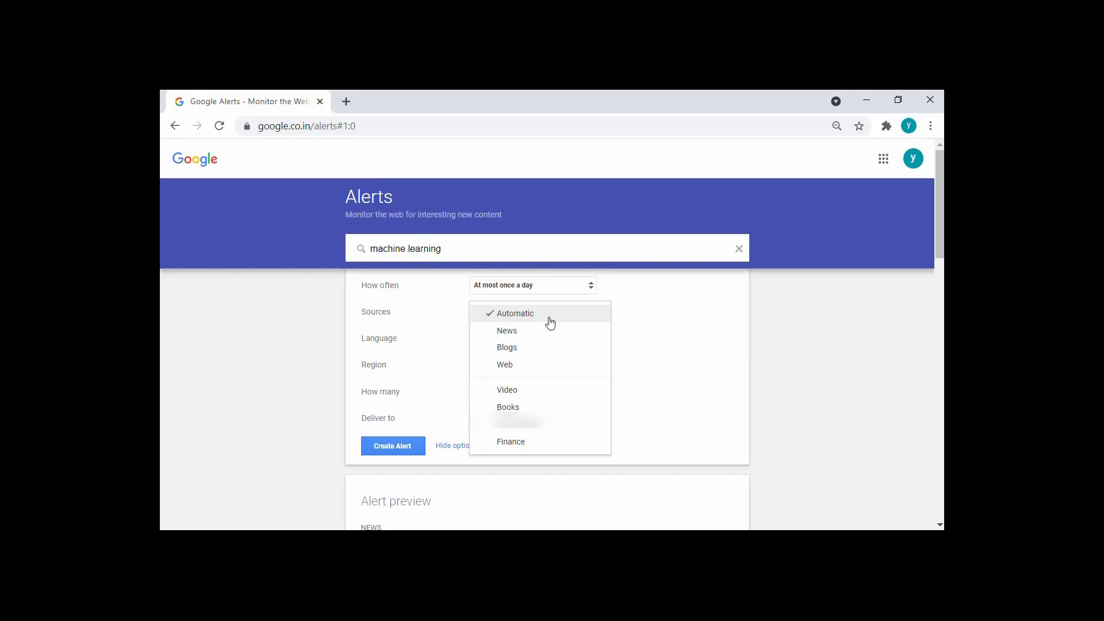
click(604, 334)
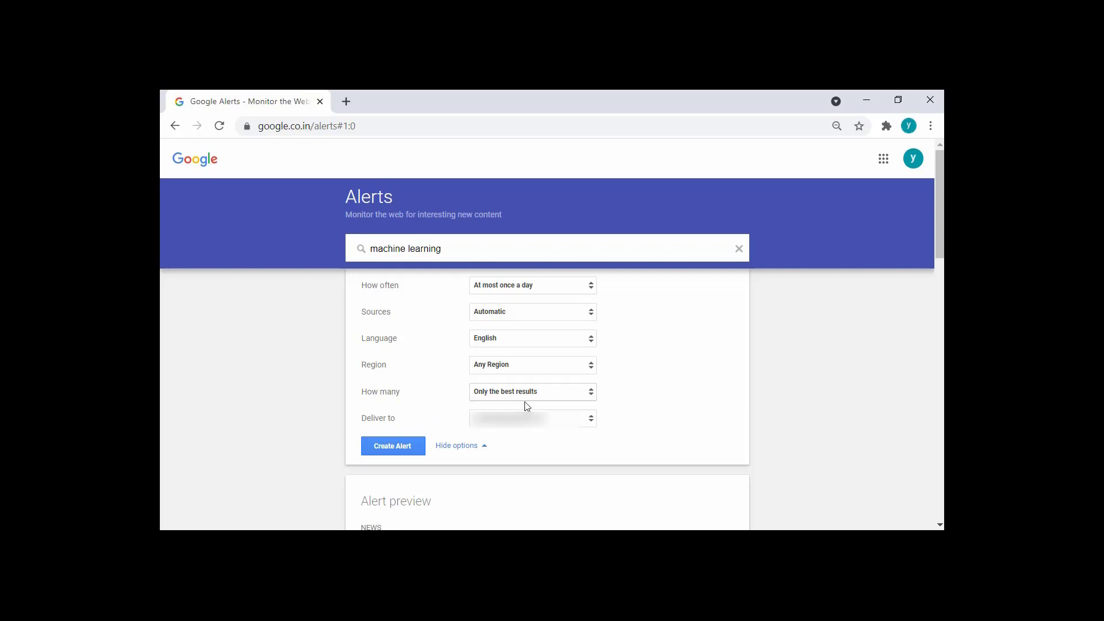
click(538, 393)
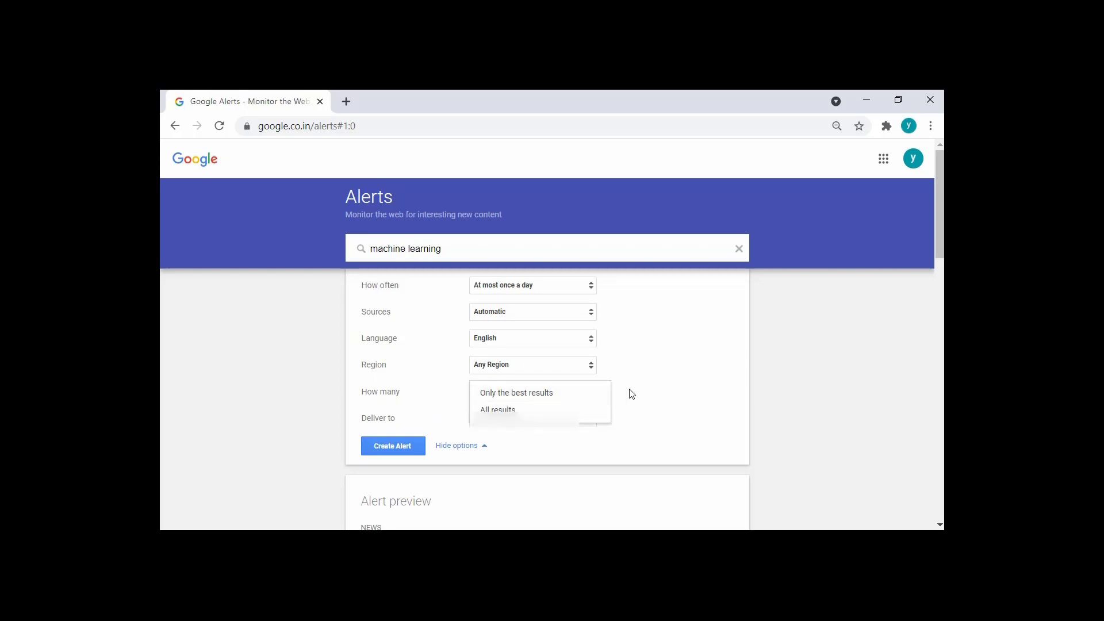
click(410, 389)
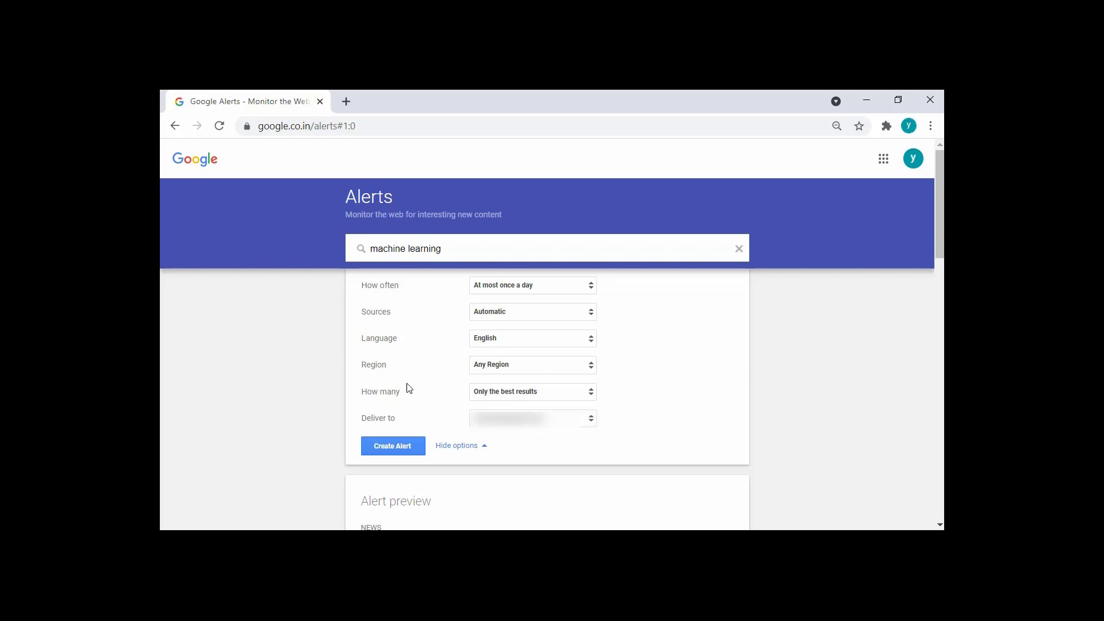
click(395, 447)
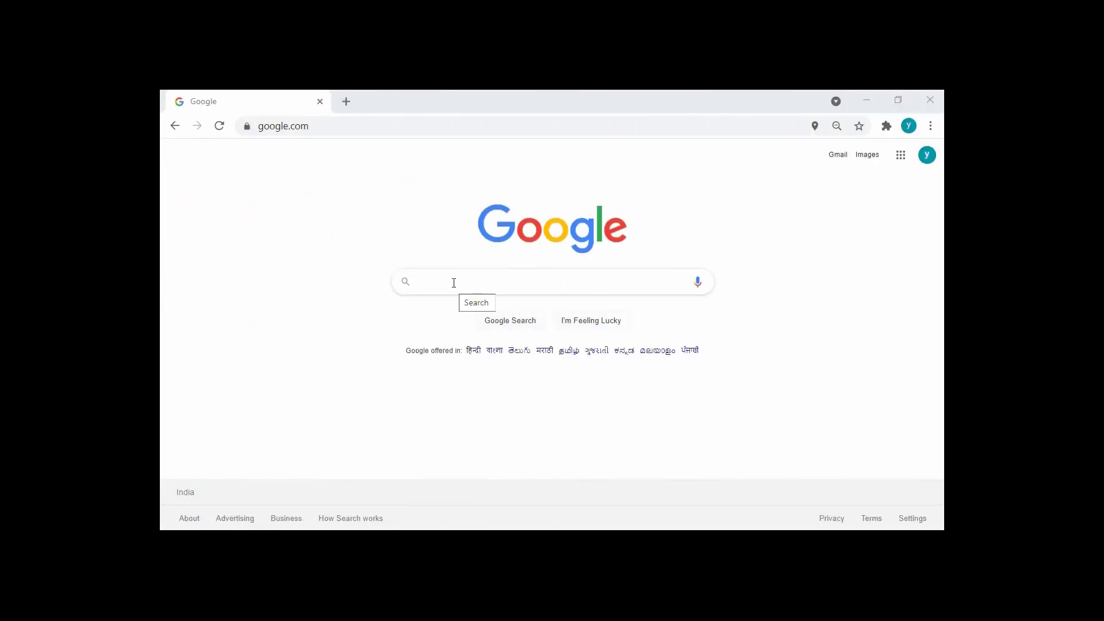
Search Google for "car" and switch to the image results
click(453, 283)
text(car)
key(Return)
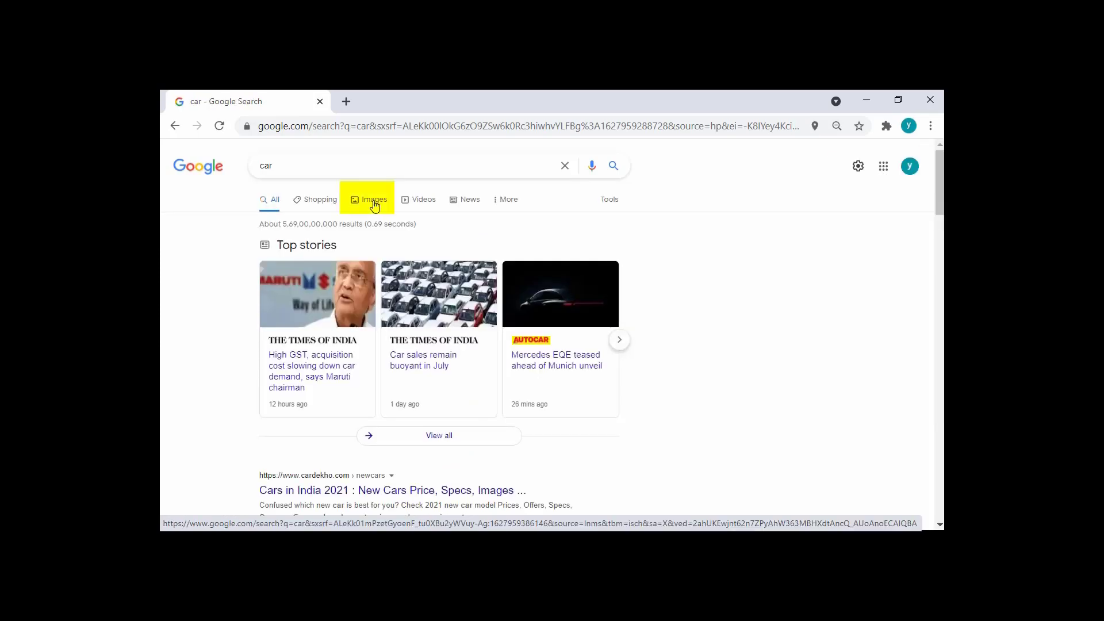
click(375, 205)
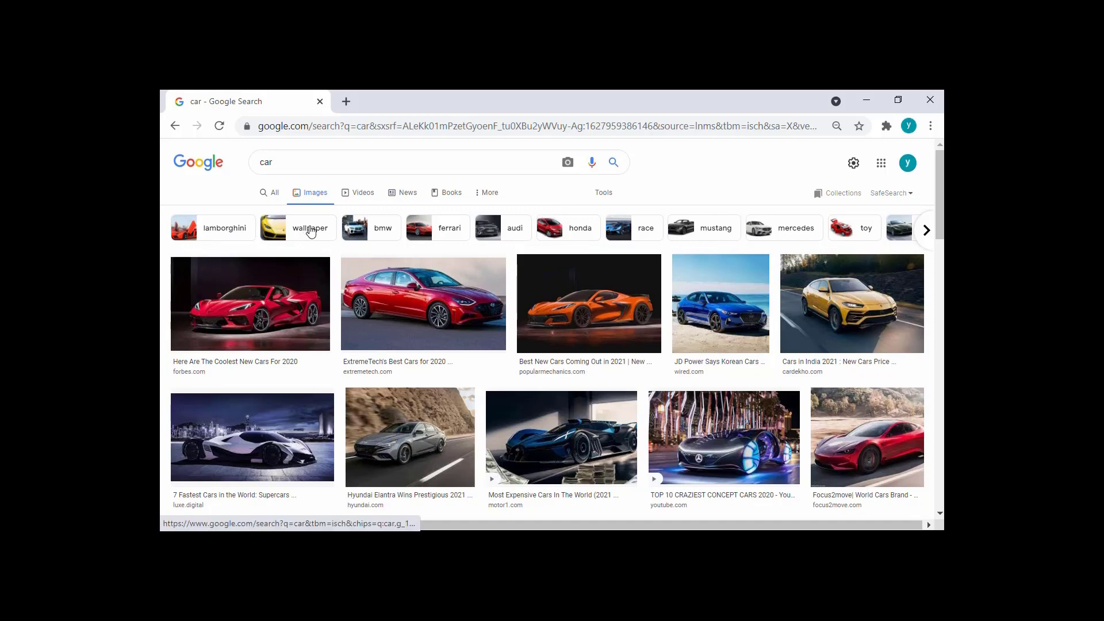
Narrow the car images with the suggested bmw and white filters and browse the further suggestions
click(369, 235)
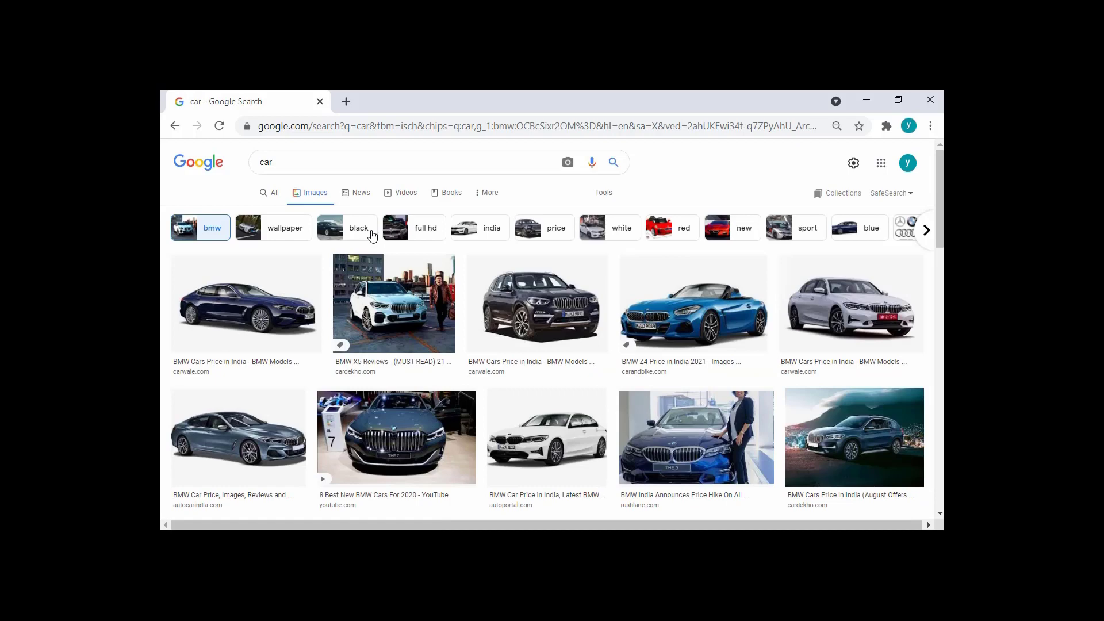
click(614, 233)
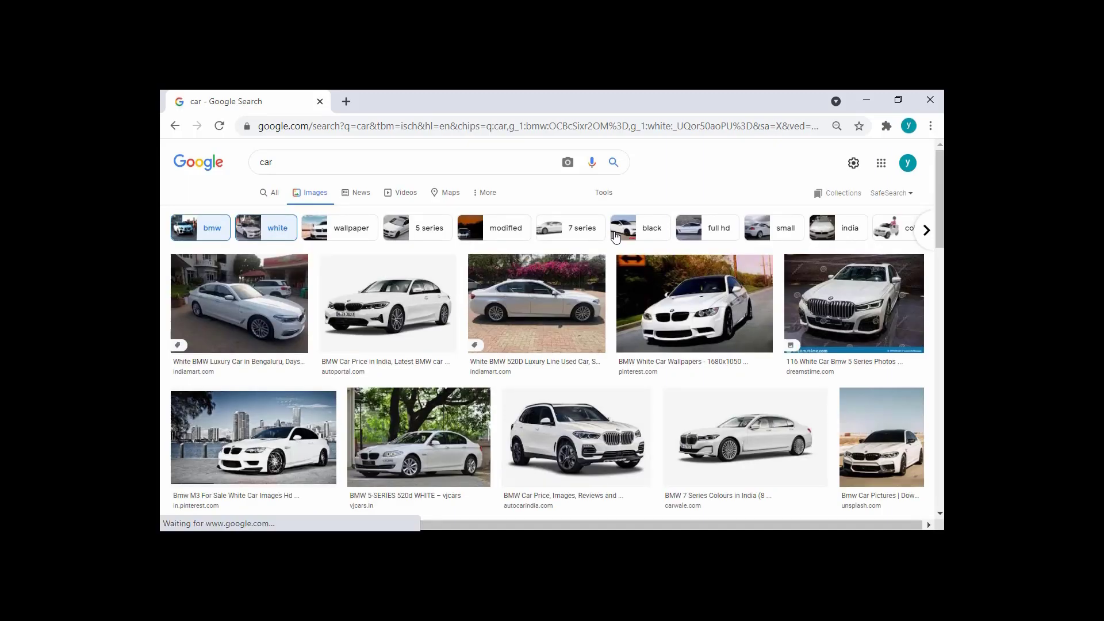
click(926, 230)
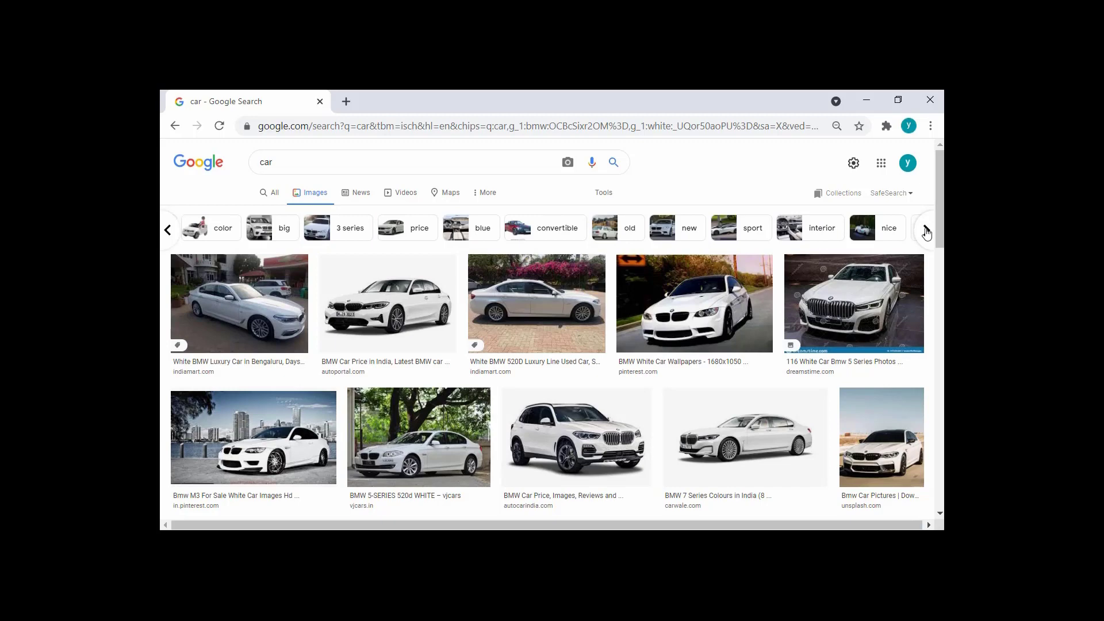
click(926, 231)
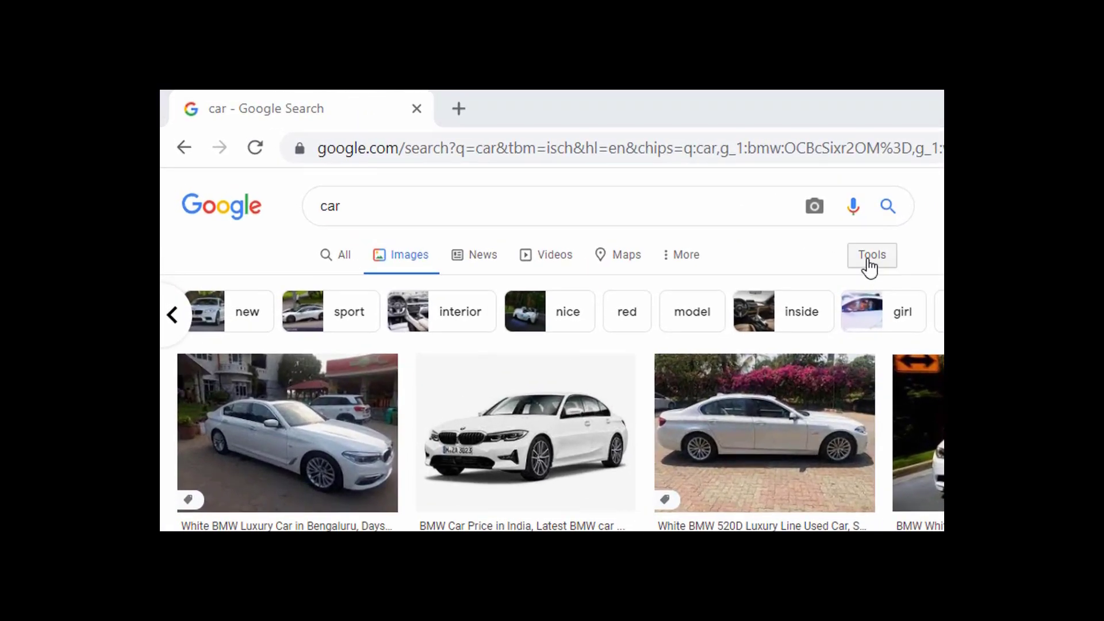
Show the image search filters, look over the size and color options, and limit the type to Line Drawing
click(869, 262)
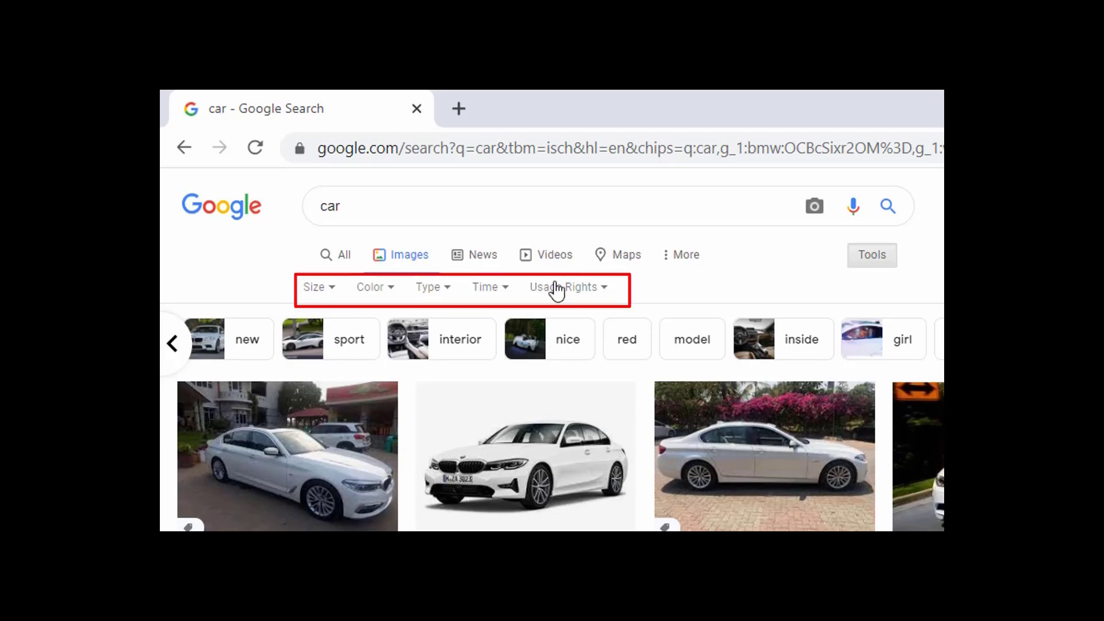
click(331, 289)
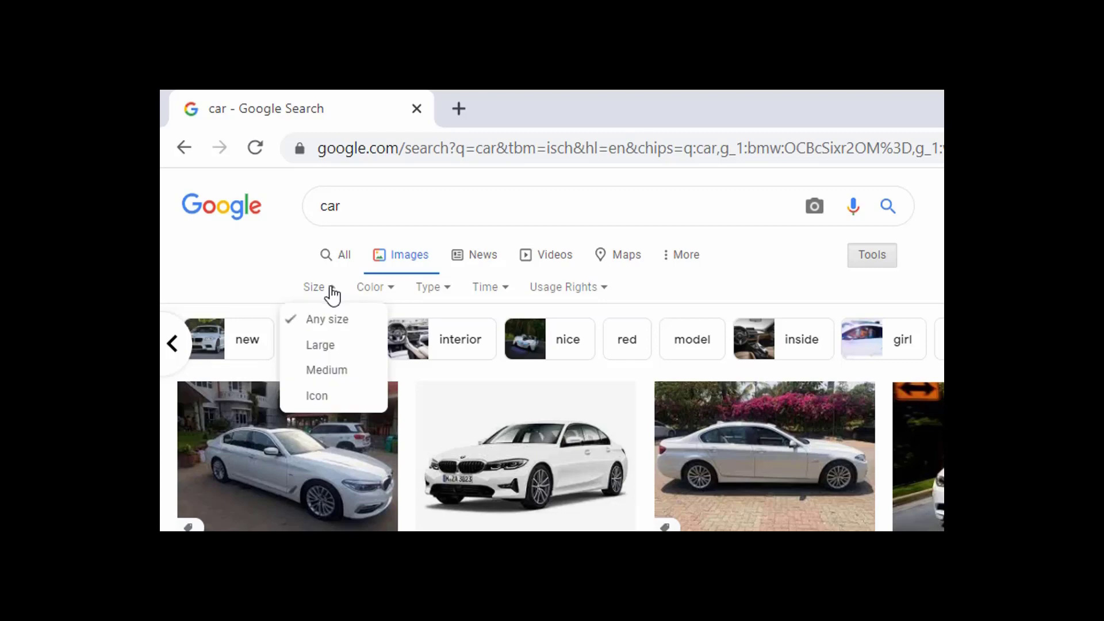
click(378, 289)
click(381, 294)
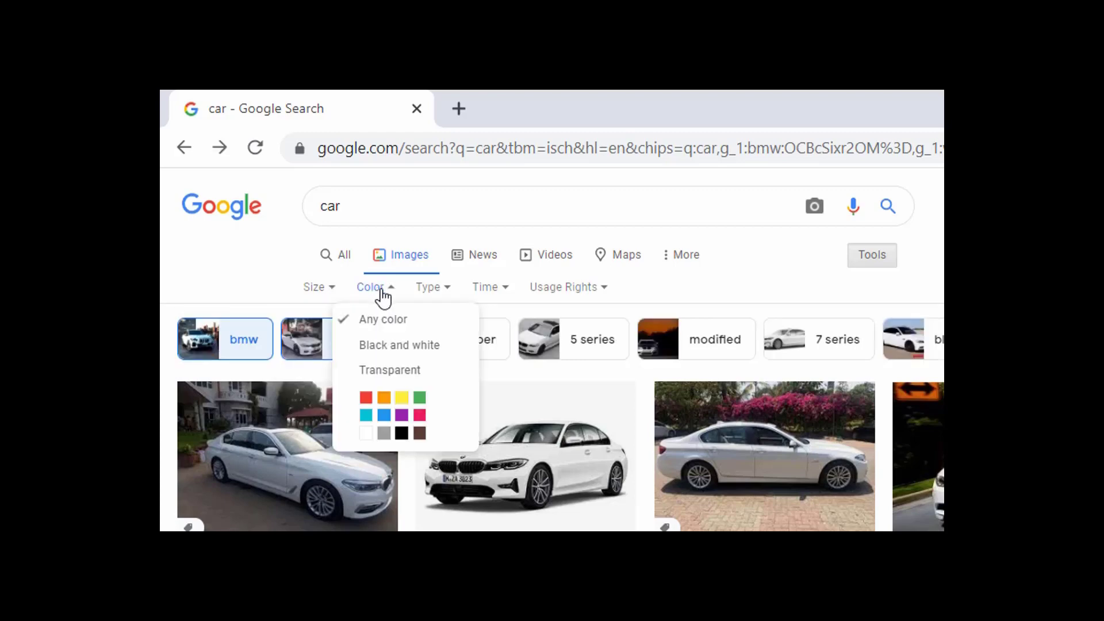
click(428, 290)
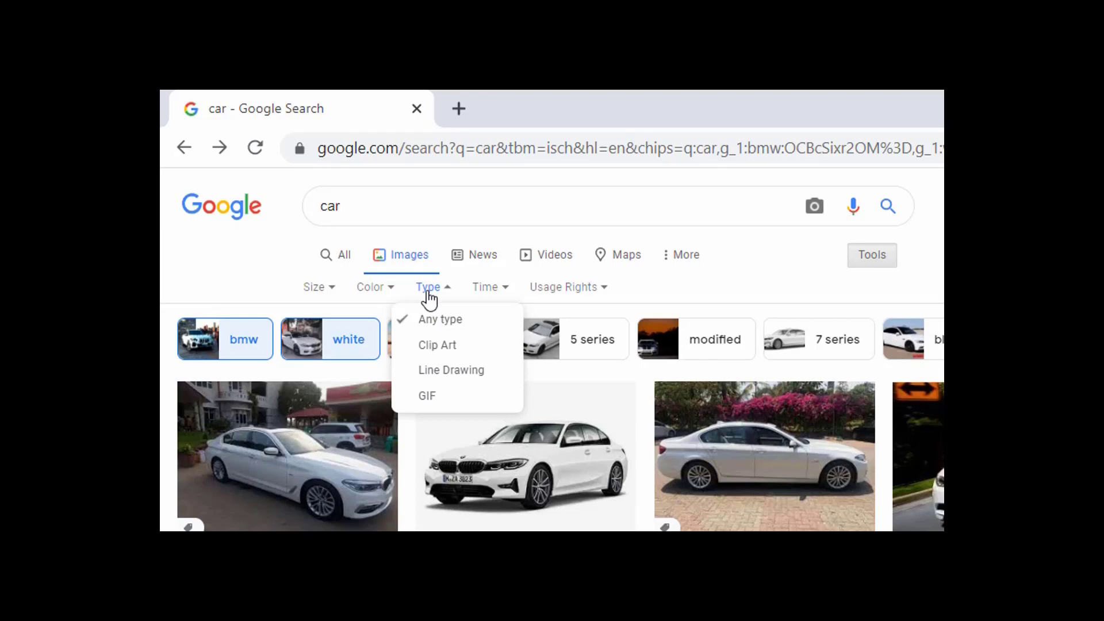
click(442, 376)
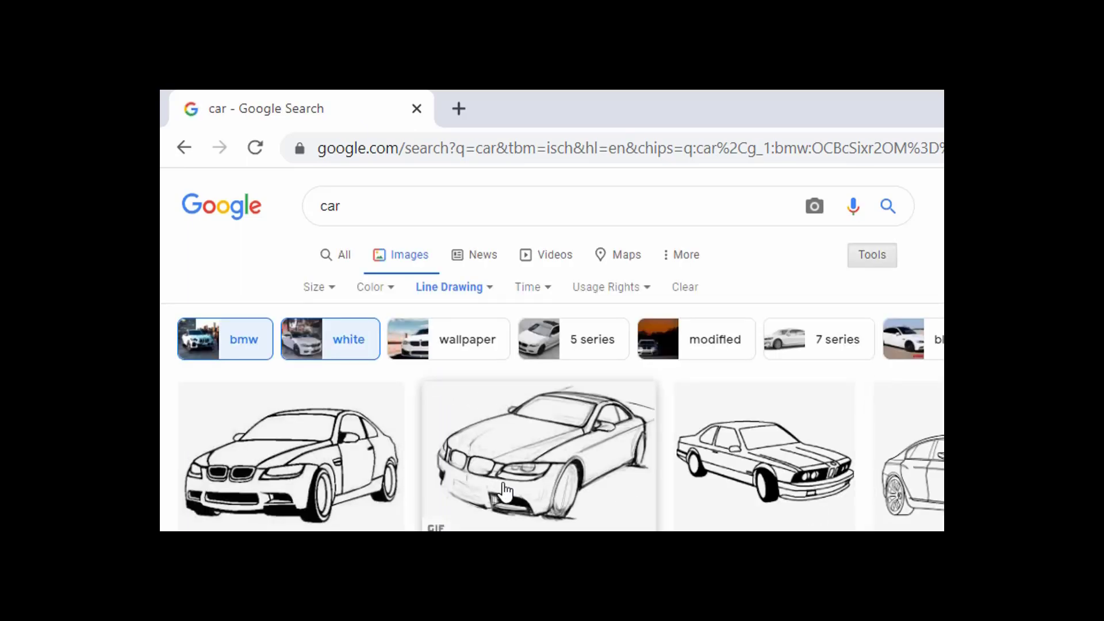
Look over the Time and Usage Rights filter options for the line drawings
click(540, 294)
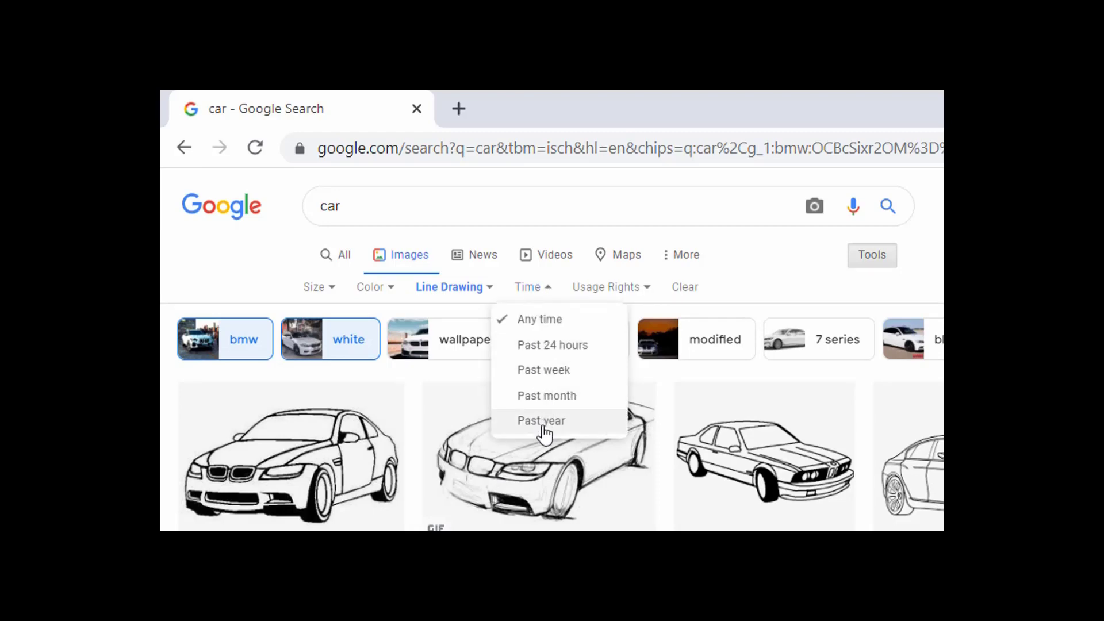
click(641, 297)
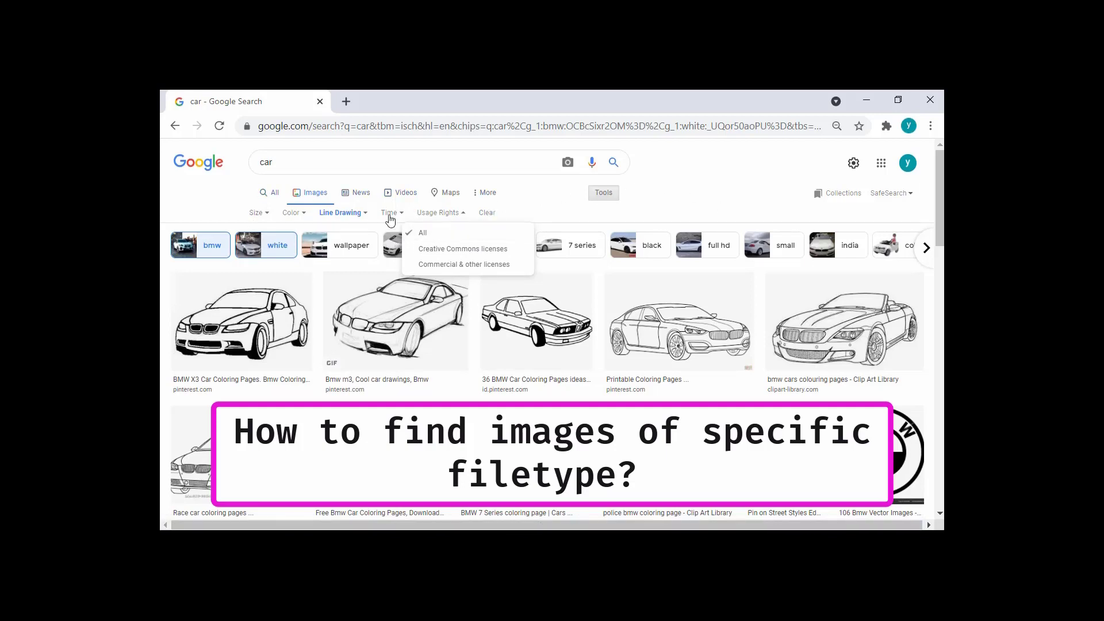
click(925, 251)
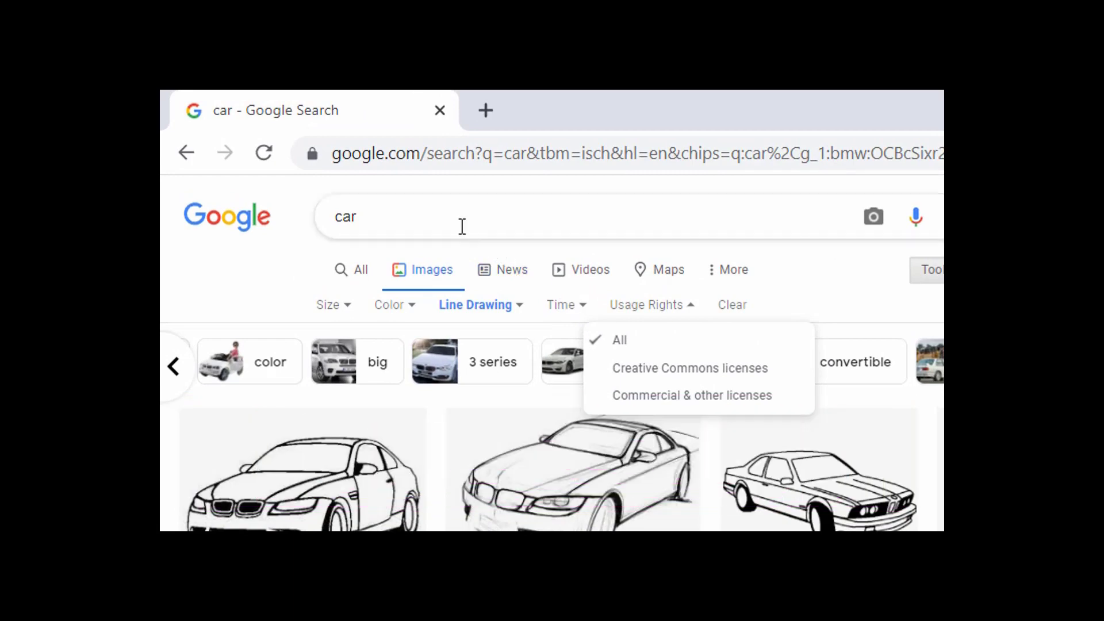
Search images for "car filetype:png" and review the file format choices, keeping PNG files
click(458, 223)
text(filetype:p)
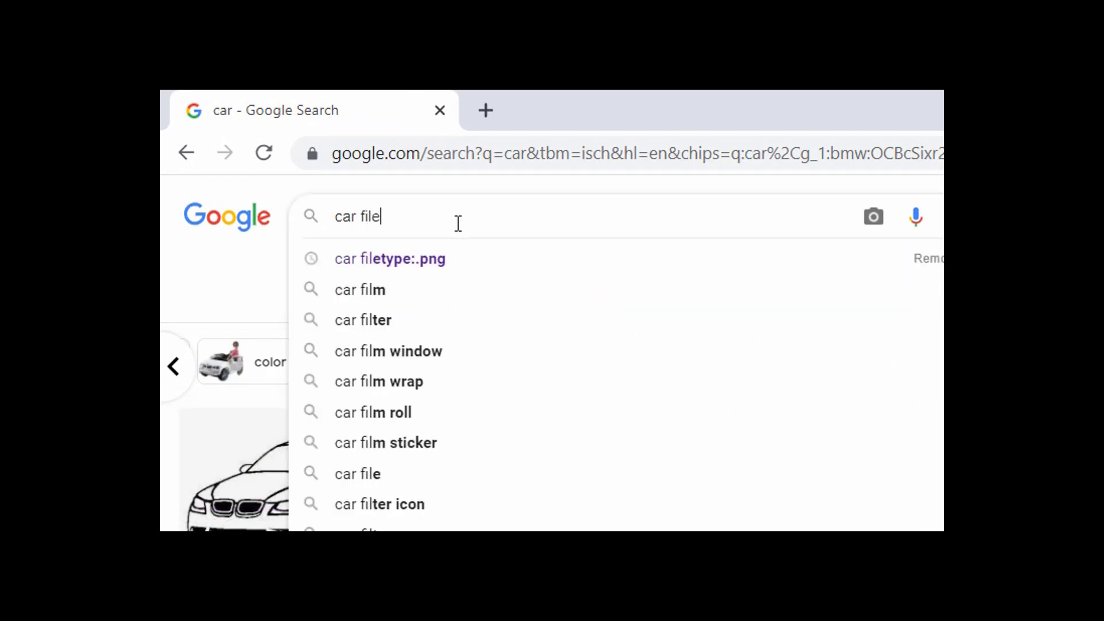
text(ng)
key(Return)
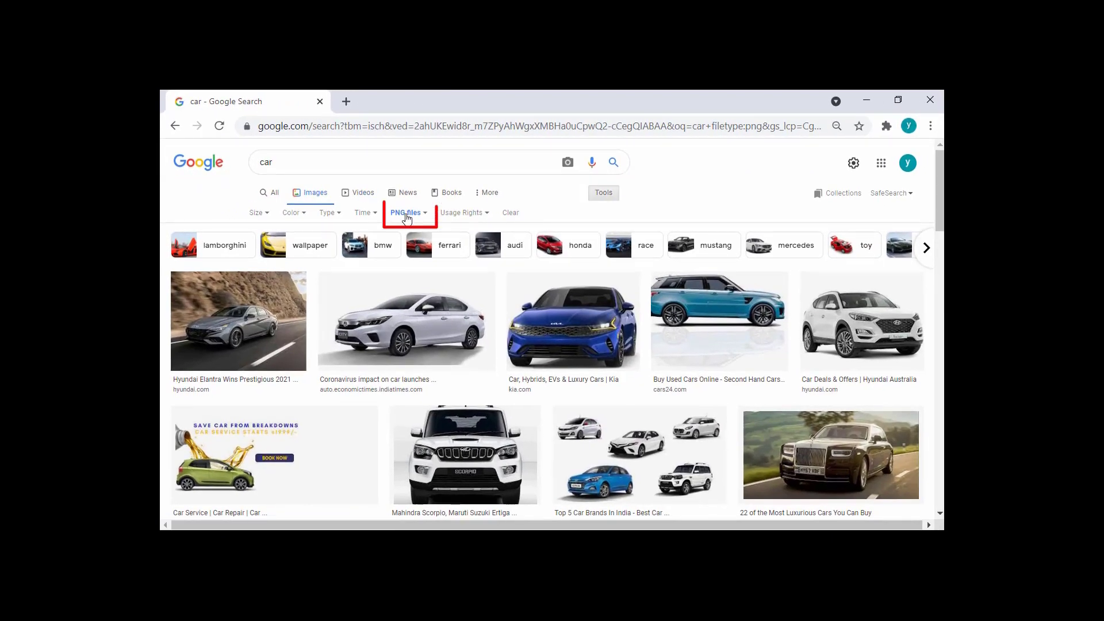
click(424, 218)
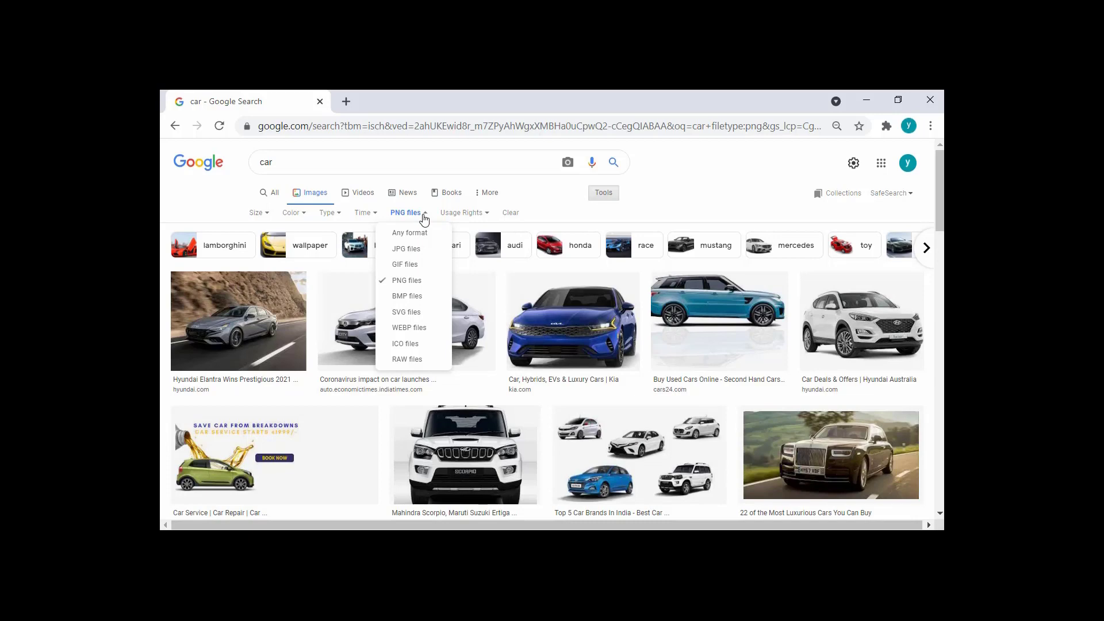
click(384, 285)
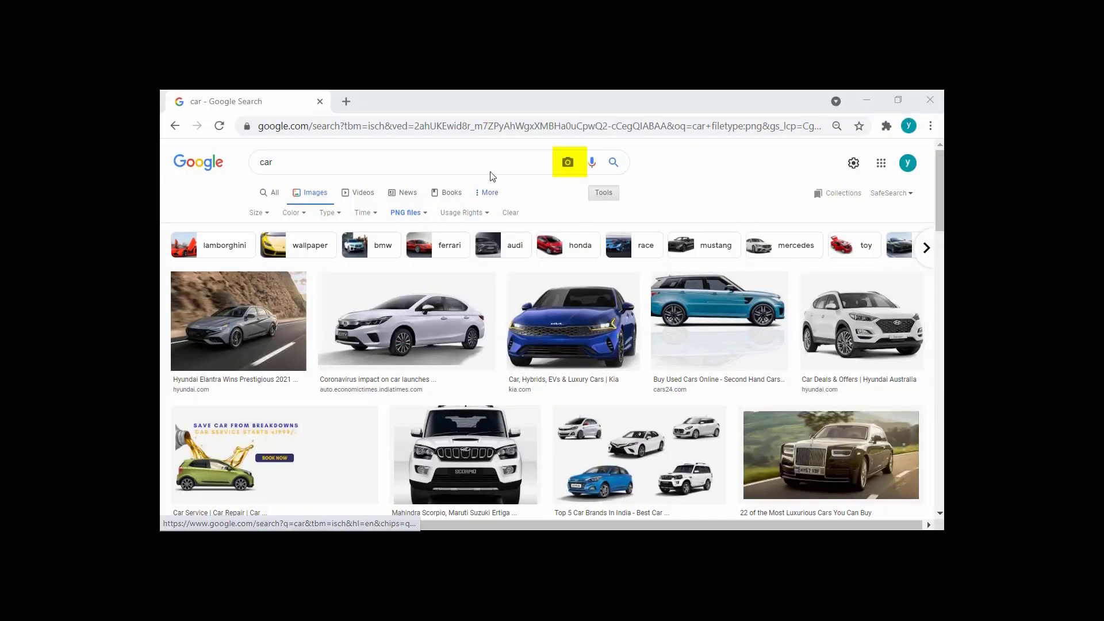
Run a search by image with the uploaded picture "download" from the Desktop
click(567, 164)
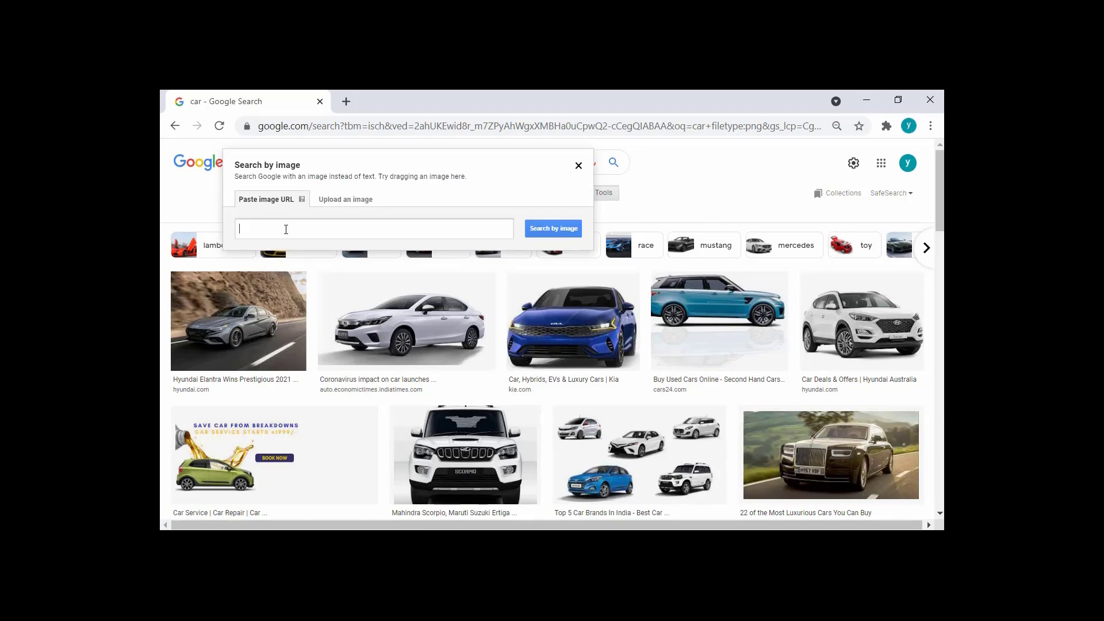
click(345, 201)
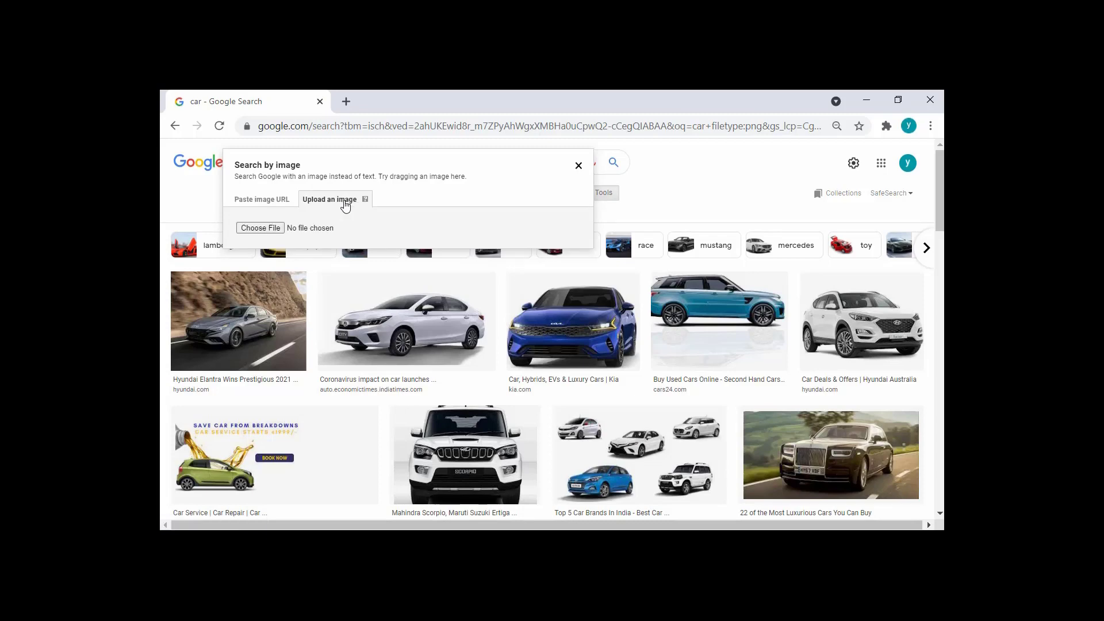
click(270, 228)
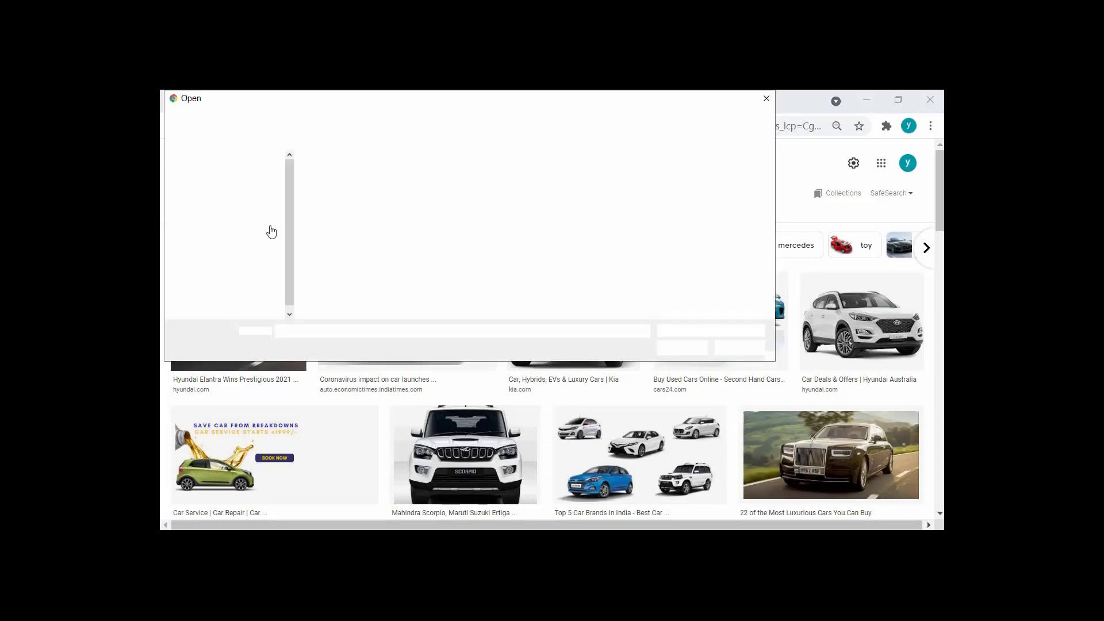
click(525, 196)
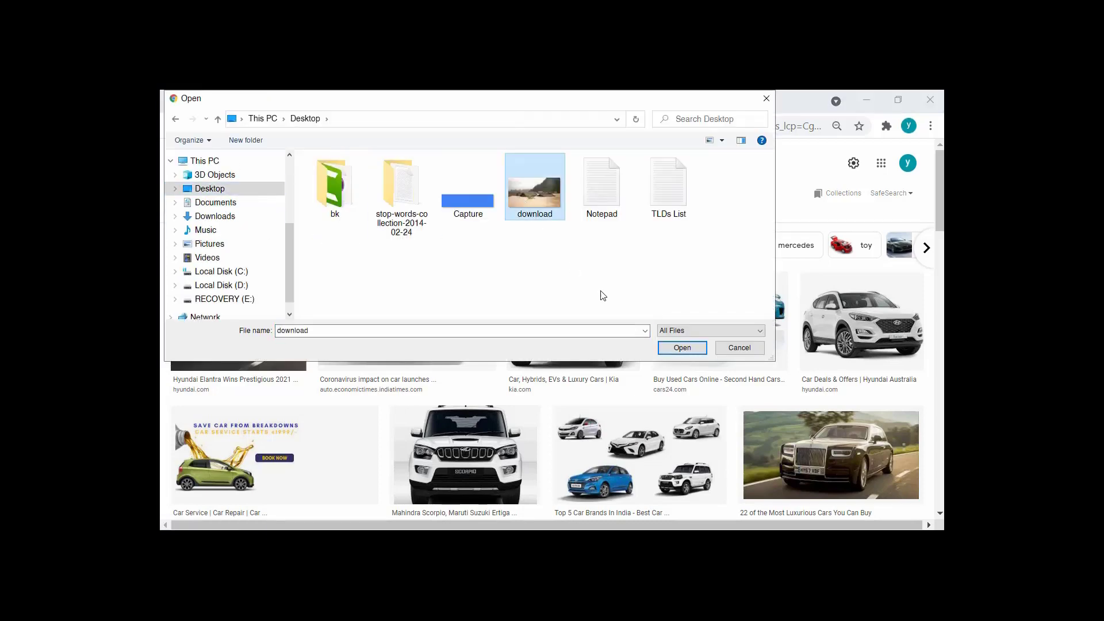
click(682, 348)
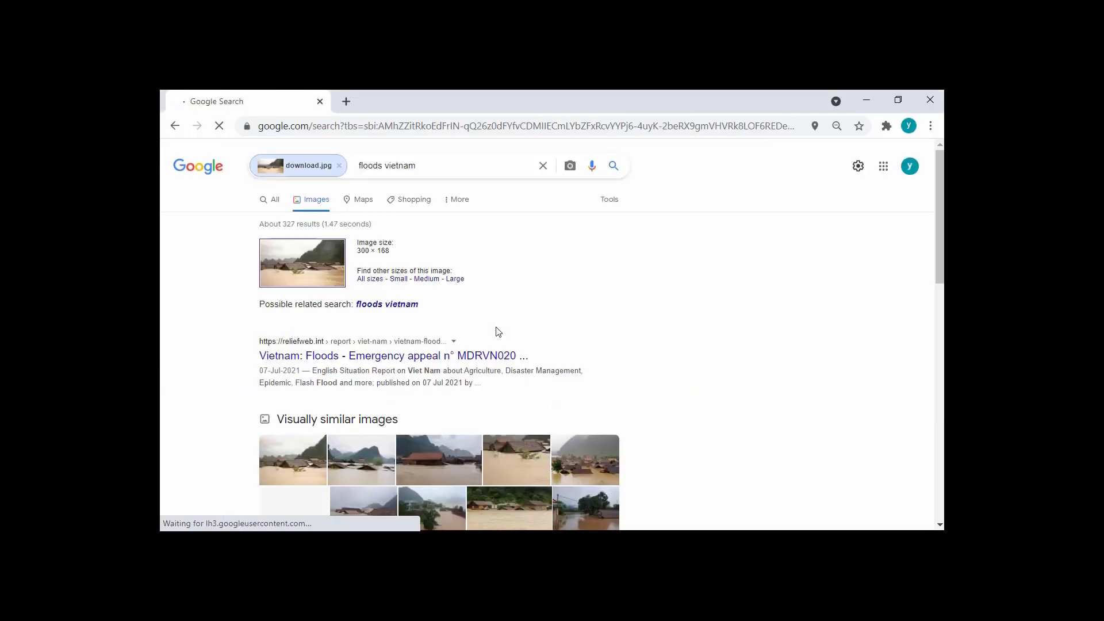
Open the BBC News article listed among the pages with matching images in a new tab and check the flood photo's source credit
scroll(498, 316, down, 2)
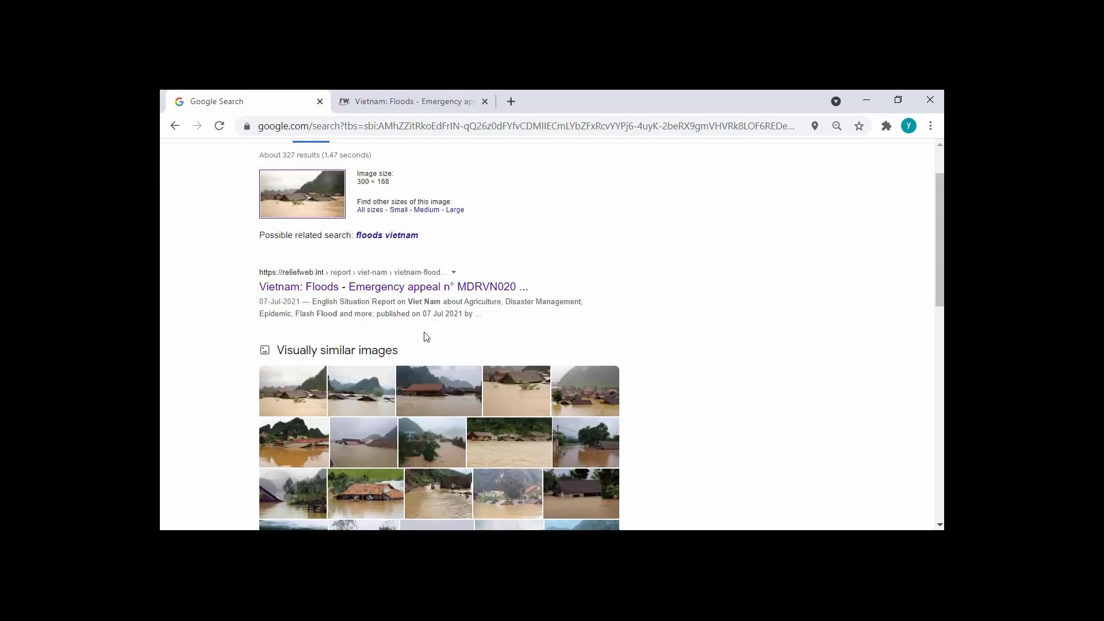
scroll(425, 338, down, 4)
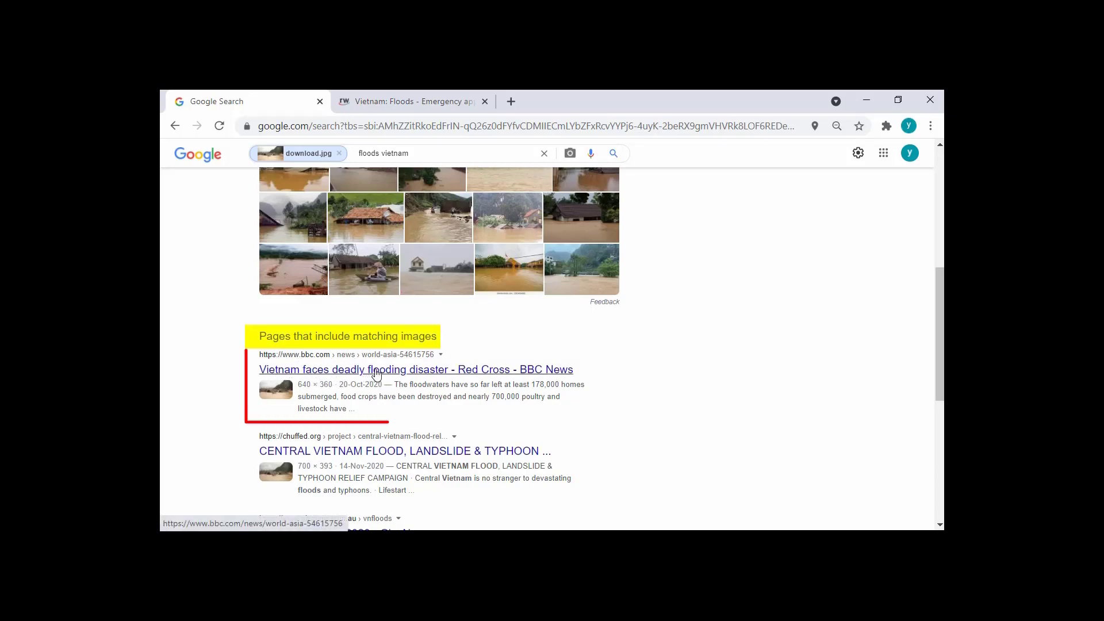
right_click(293, 375)
click(345, 381)
middle_click(417, 96)
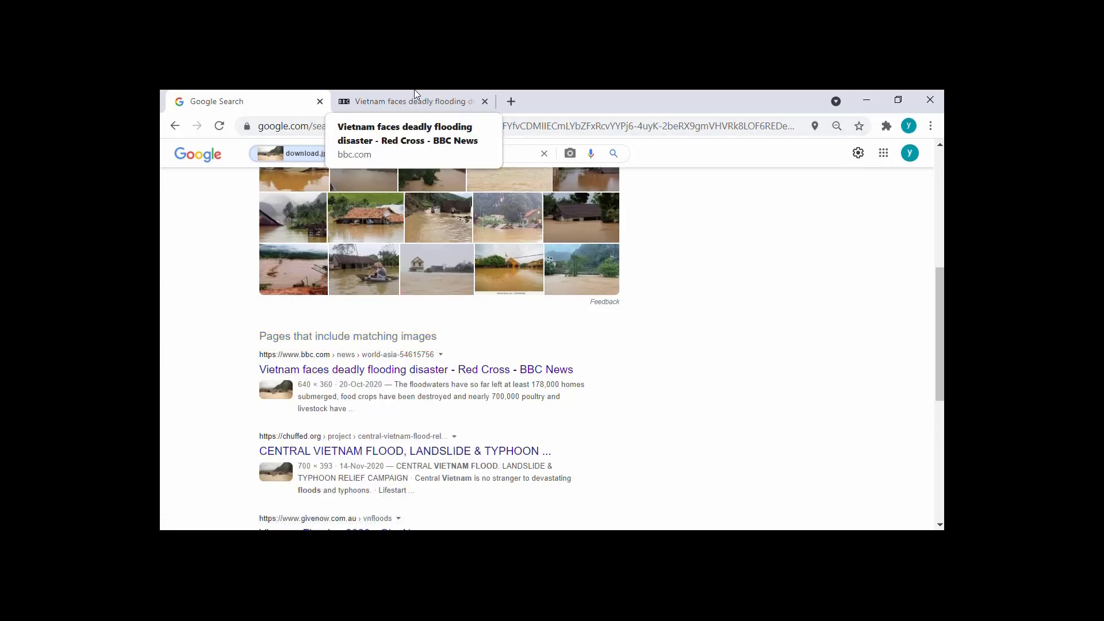
click(417, 97)
scroll(456, 300, down, 3)
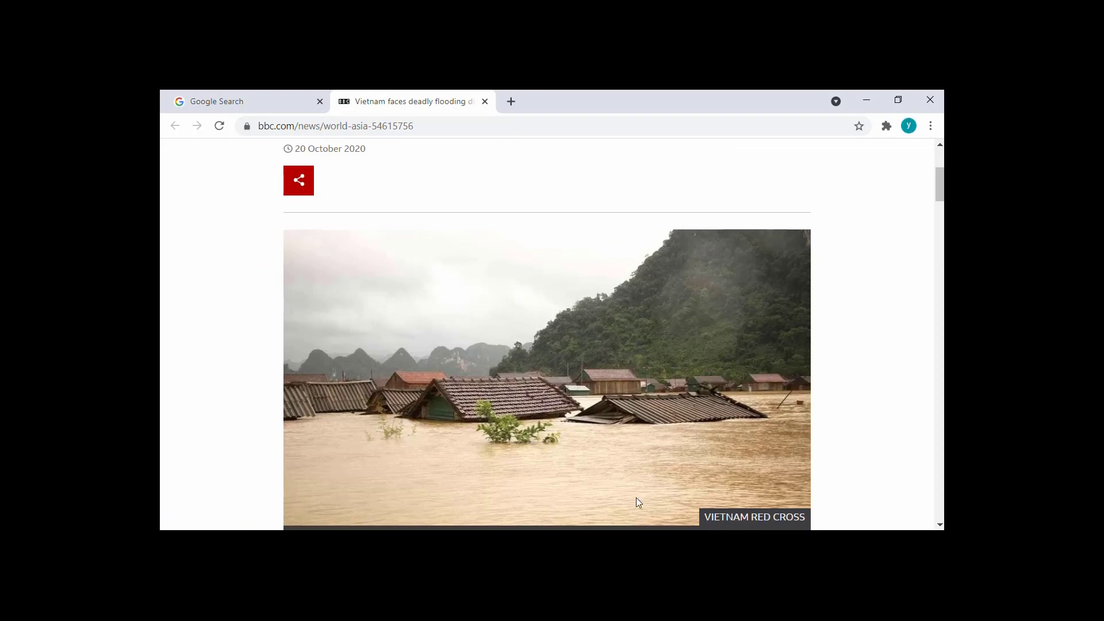
scroll(688, 393, down, 1)
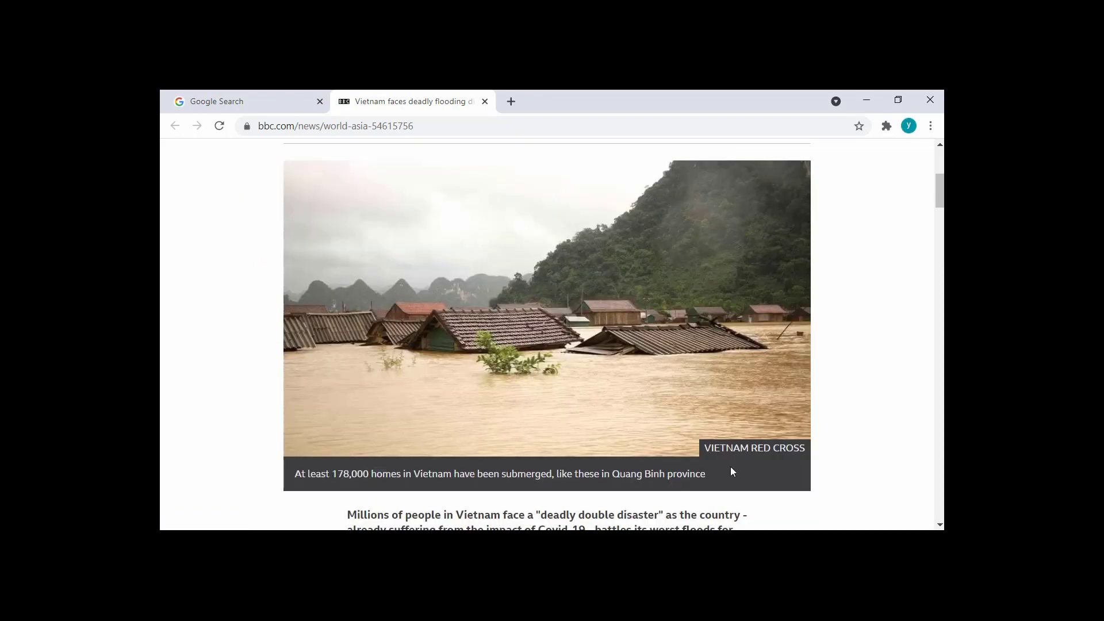
drag(710, 449, 838, 446)
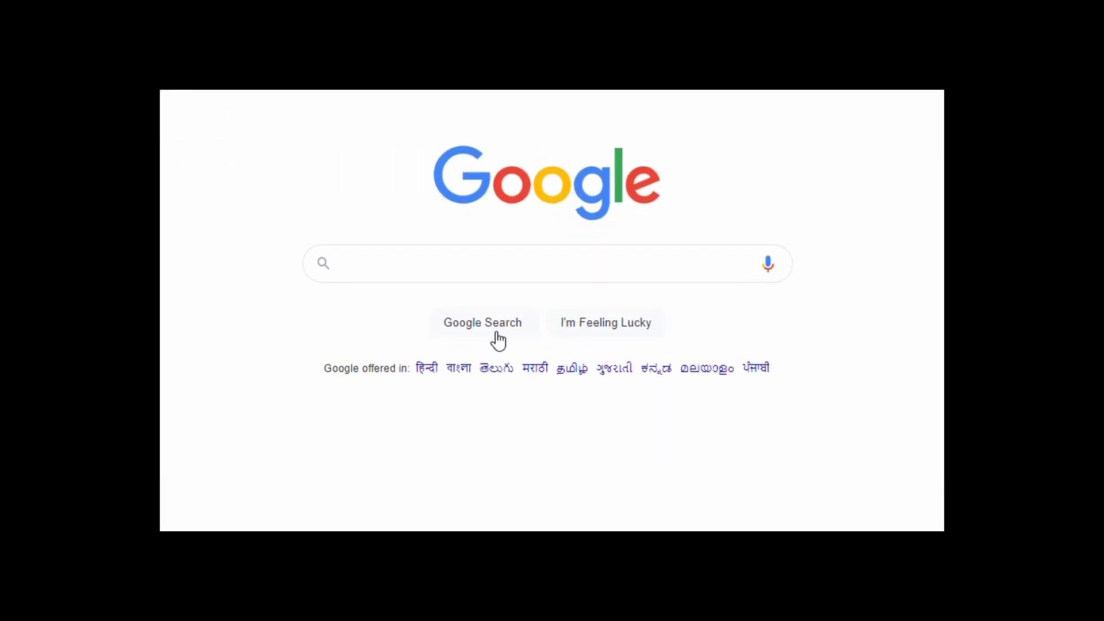
Search Google for "google books" and open the Google Books site
click(455, 257)
text(google books)
key(Return)
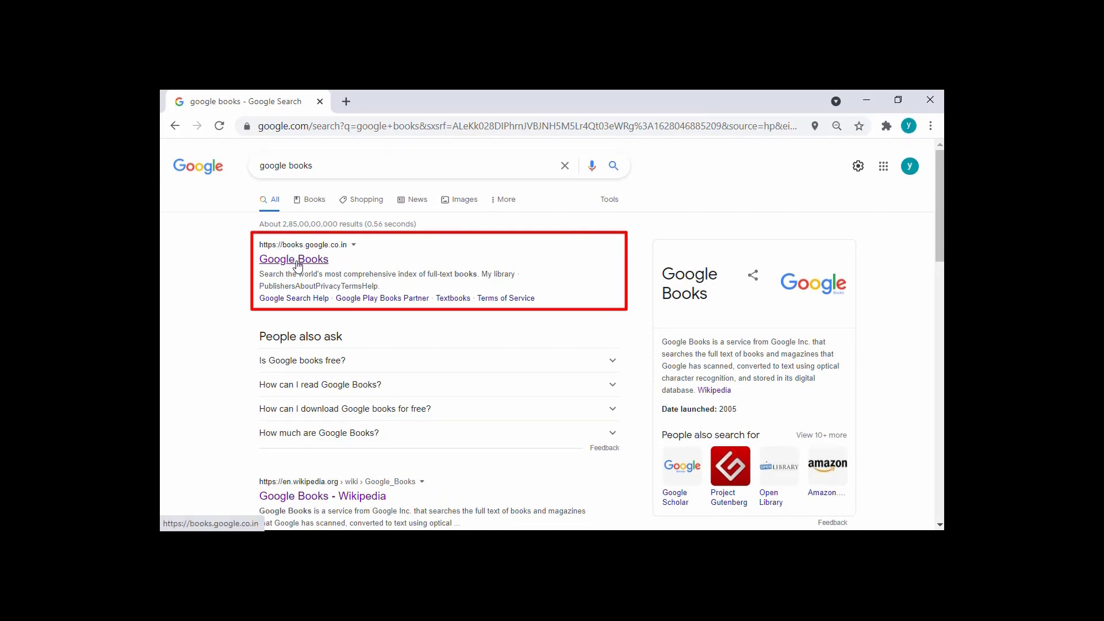
click(298, 264)
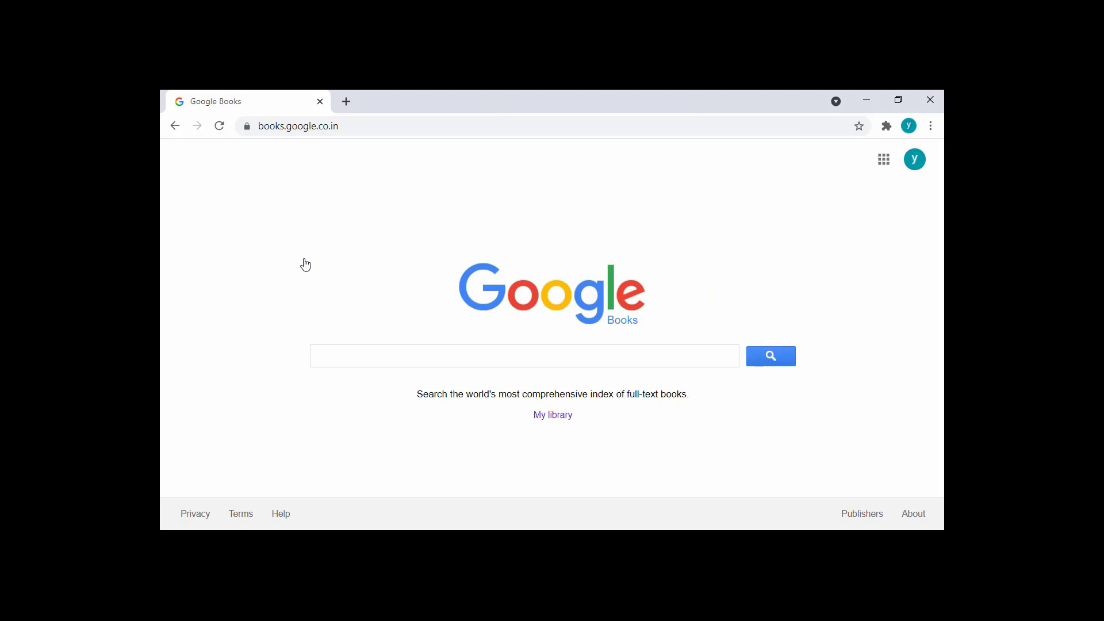
Search Google Books for "law of averages" and look through the list of resulting books
click(336, 366)
text(law of averages)
key(Return)
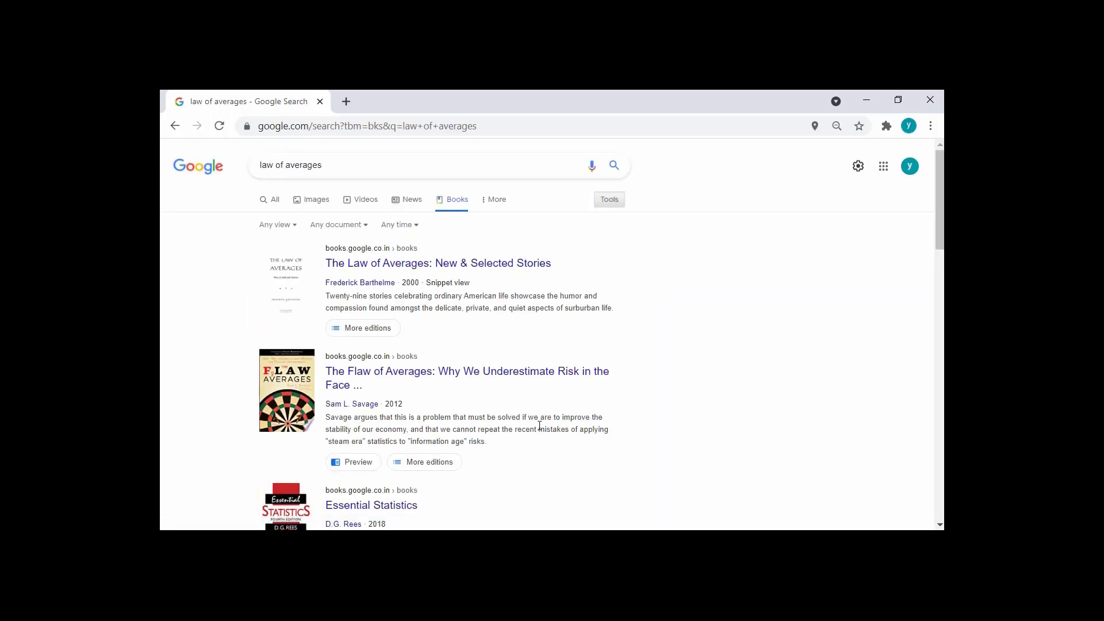
scroll(444, 301, down, 5)
scroll(444, 301, down, 10)
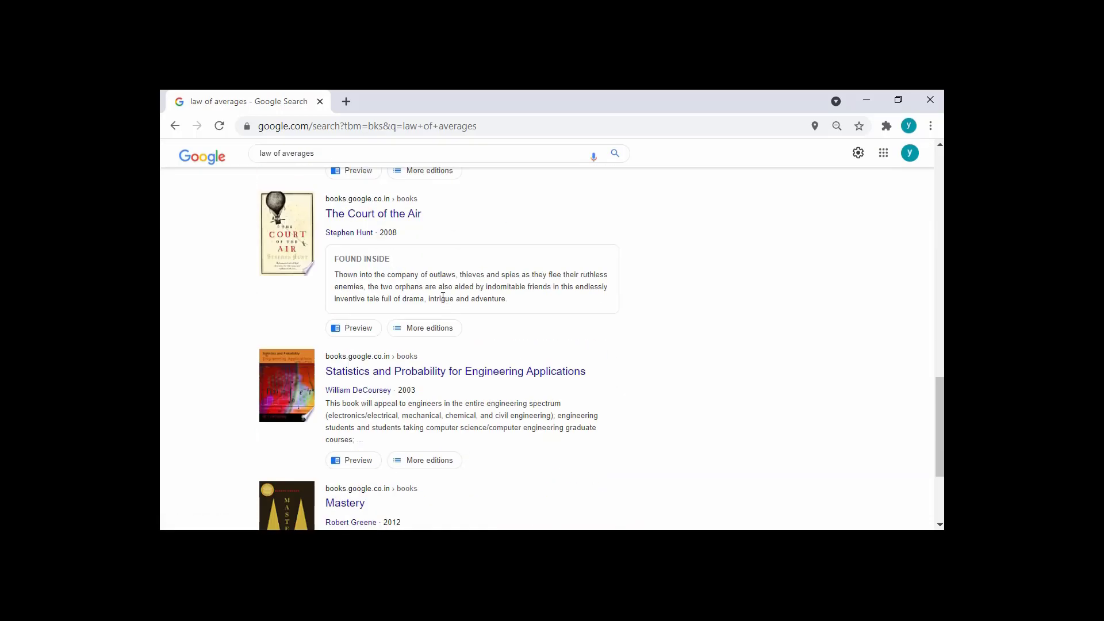
scroll(443, 297, down, 5)
scroll(443, 293, up, 20)
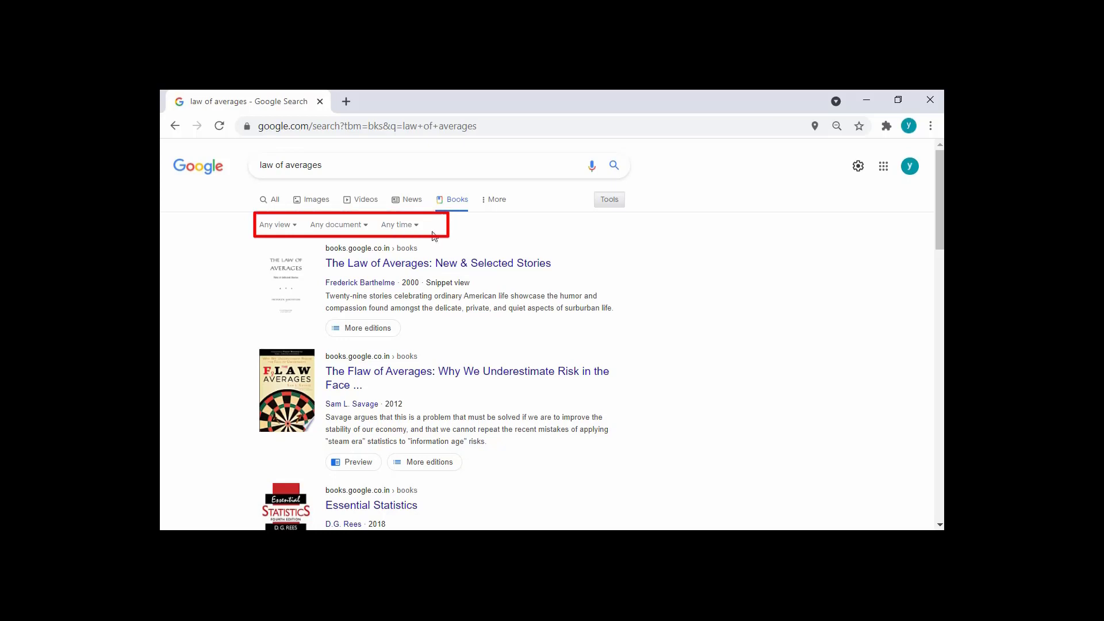
Check the view filter options, open "The Law of Averages: New & Selected Stories" in a new tab and look over its edition details
click(289, 230)
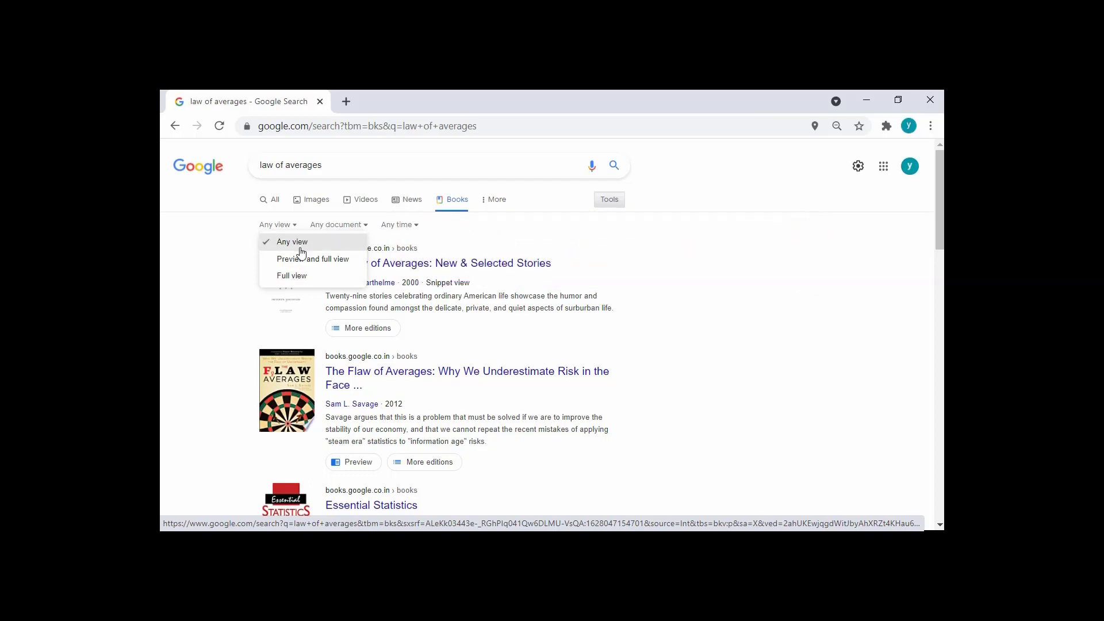
click(193, 294)
middle_click(354, 269)
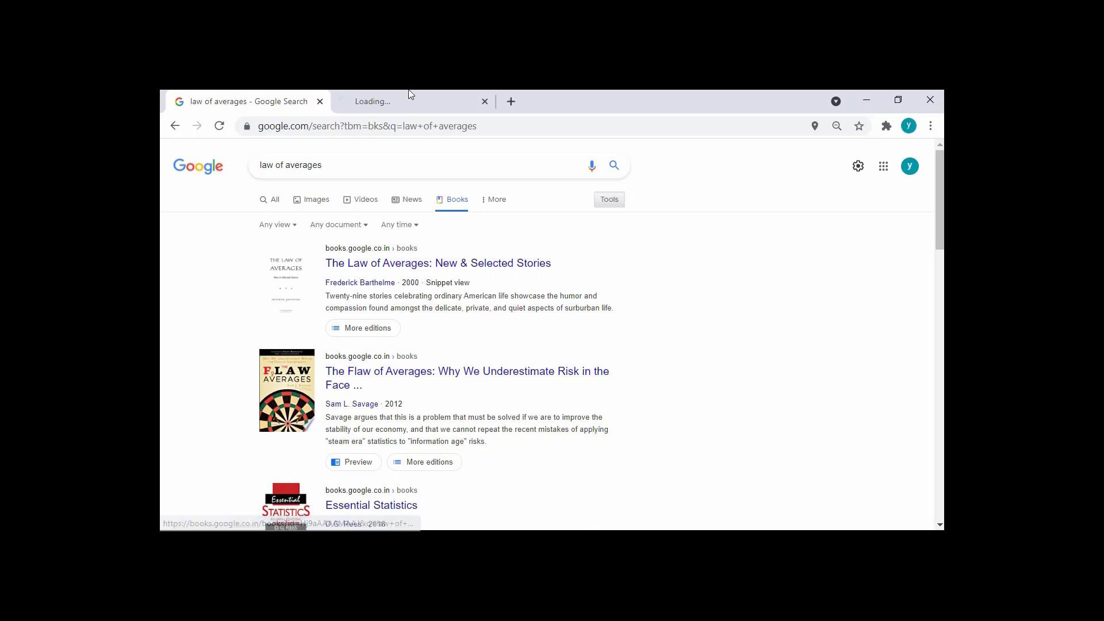
click(408, 92)
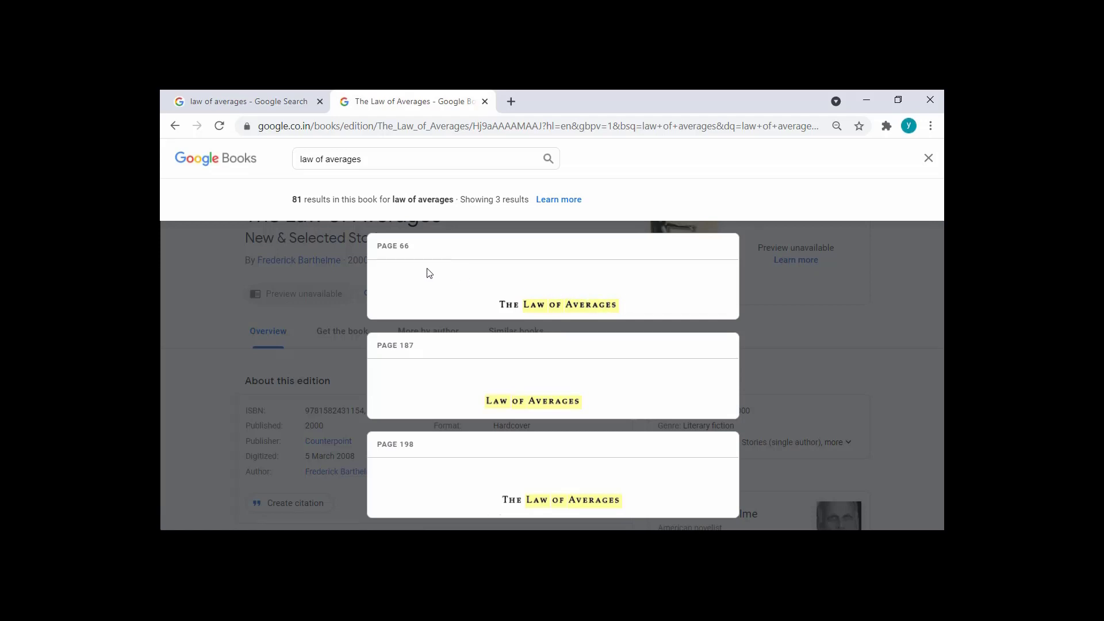
click(927, 159)
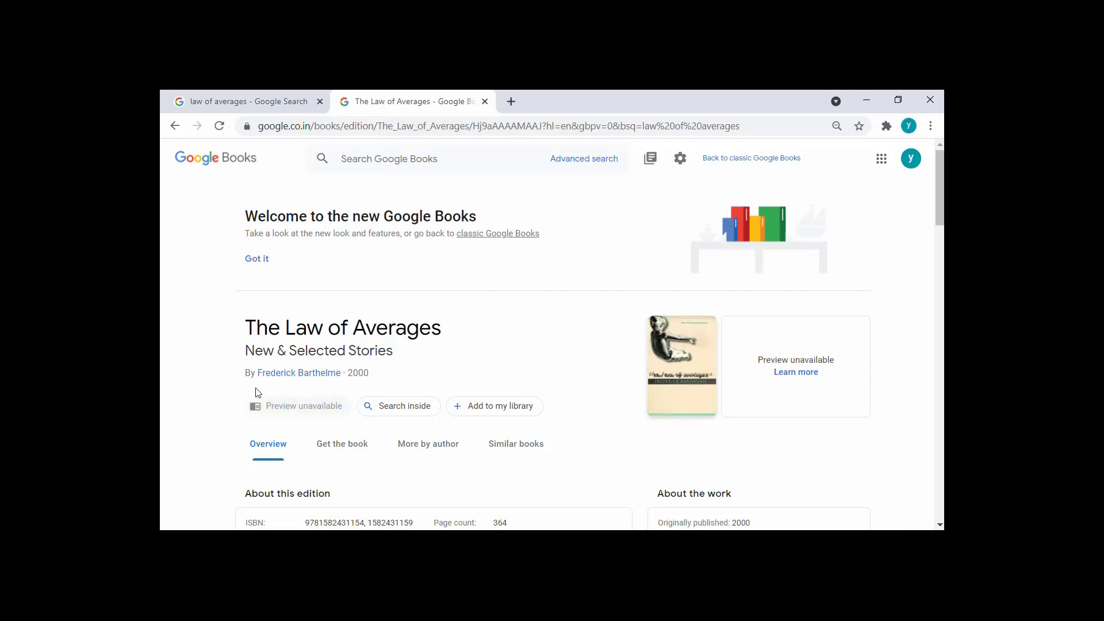
scroll(504, 375, down, 4)
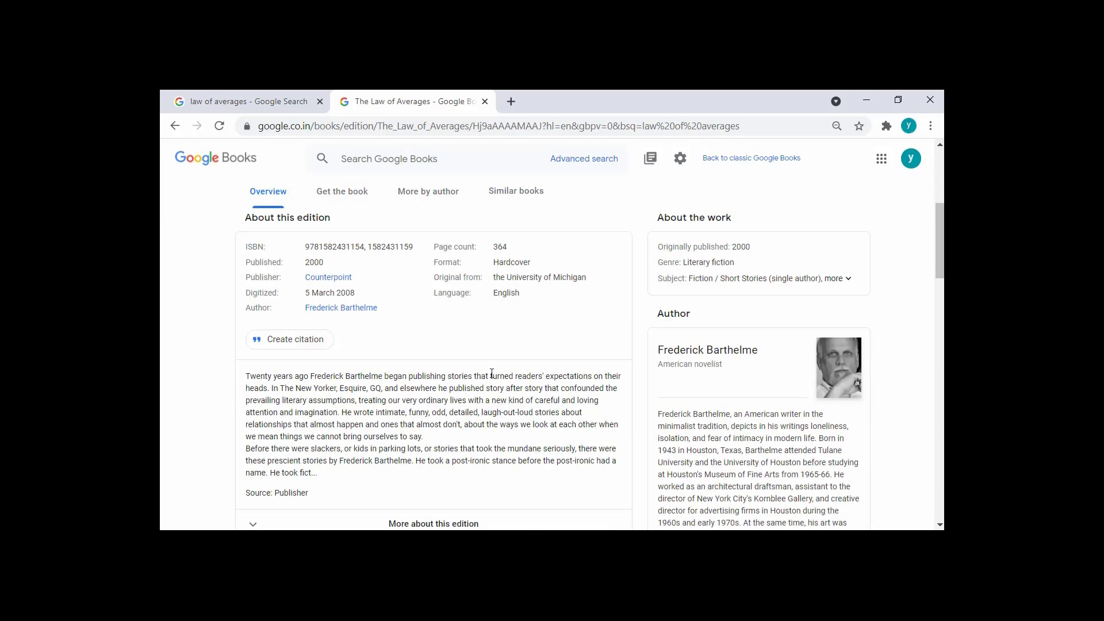
scroll(432, 362, up, 3)
Open "The Flaw of Averages" from the search results in a new tab and browse its preview to the last available page
click(241, 96)
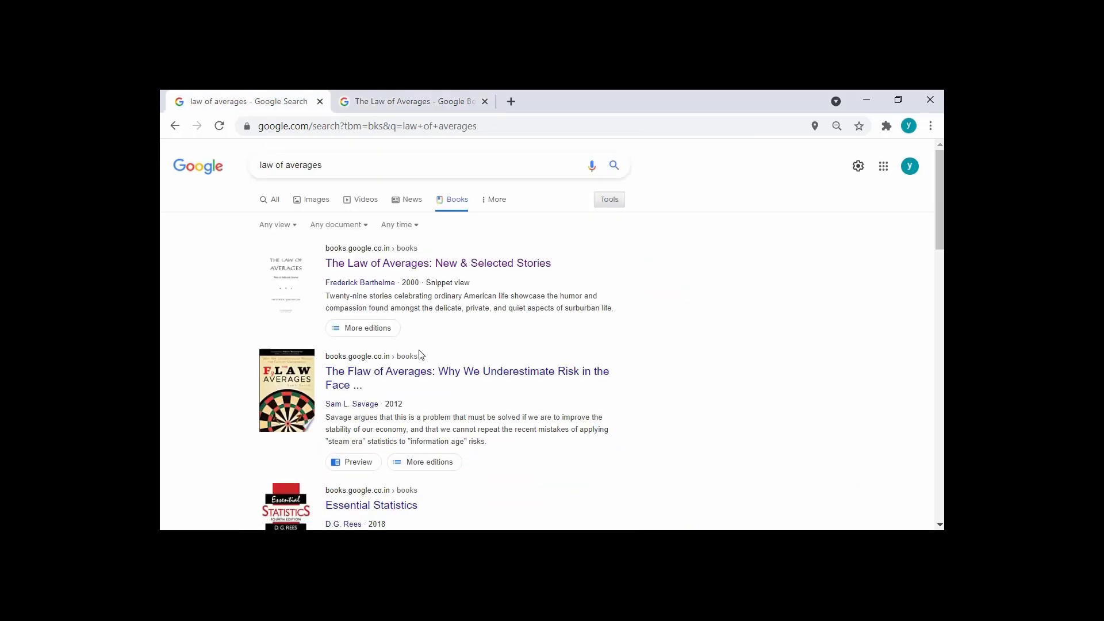
right_click(383, 375)
click(404, 384)
scroll(503, 337, down, 5)
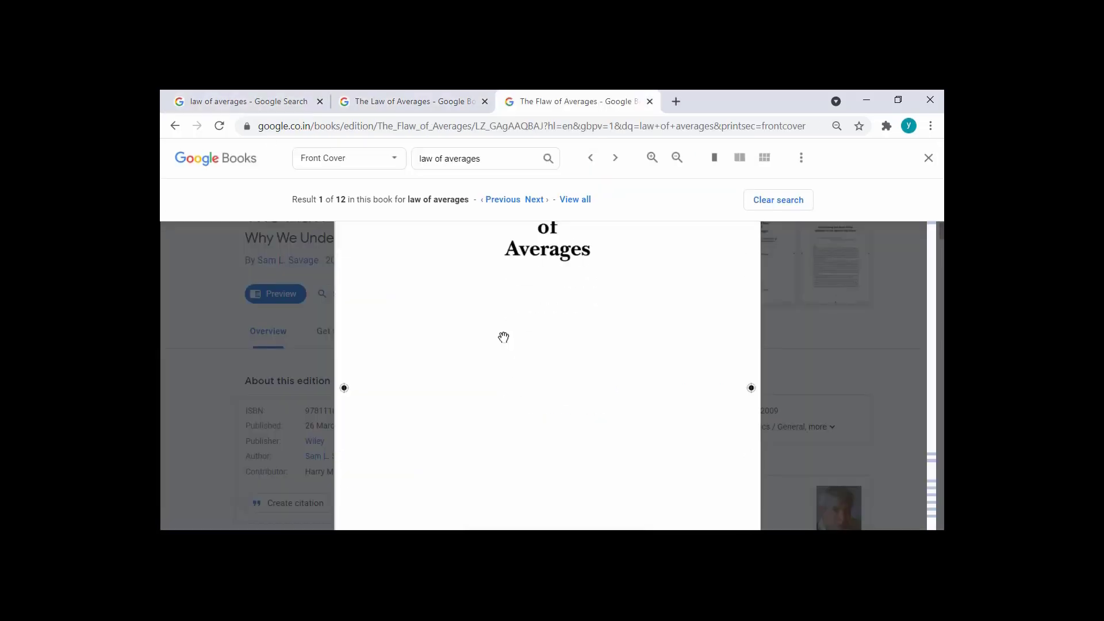
scroll(504, 336, down, 5)
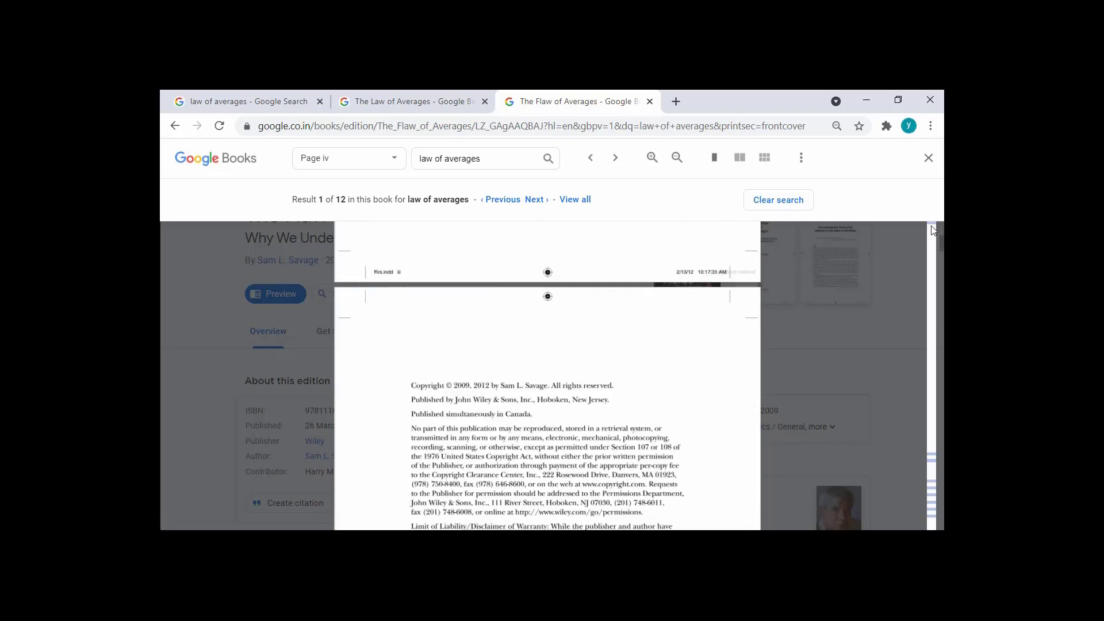
drag(933, 233, 938, 529)
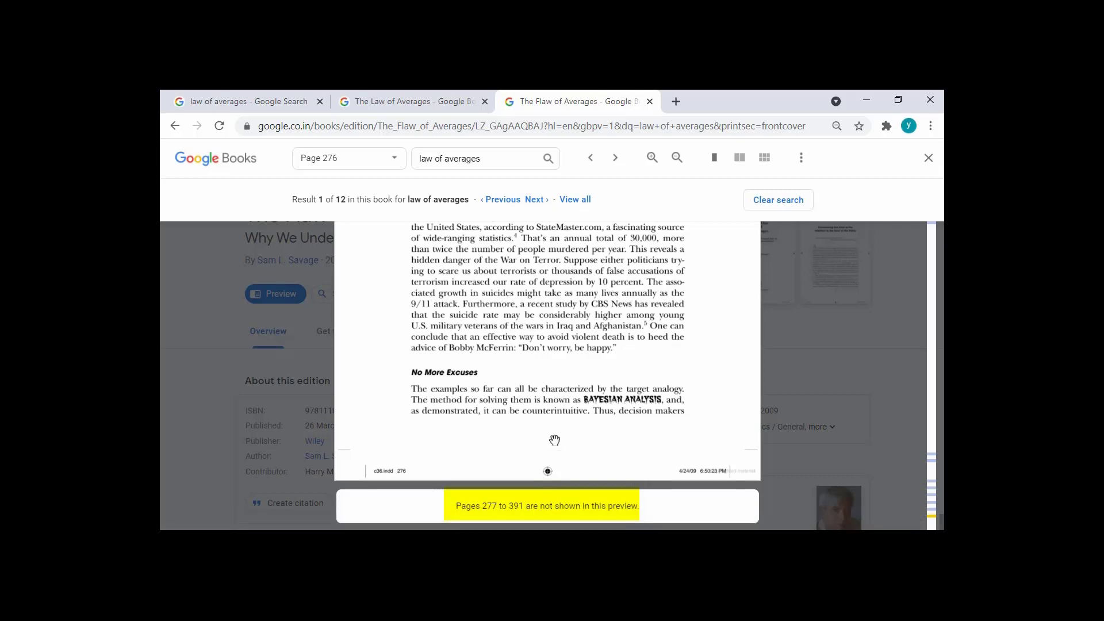
key(Escape)
Return to the "law of averages" book results and limit them to Full view
click(389, 97)
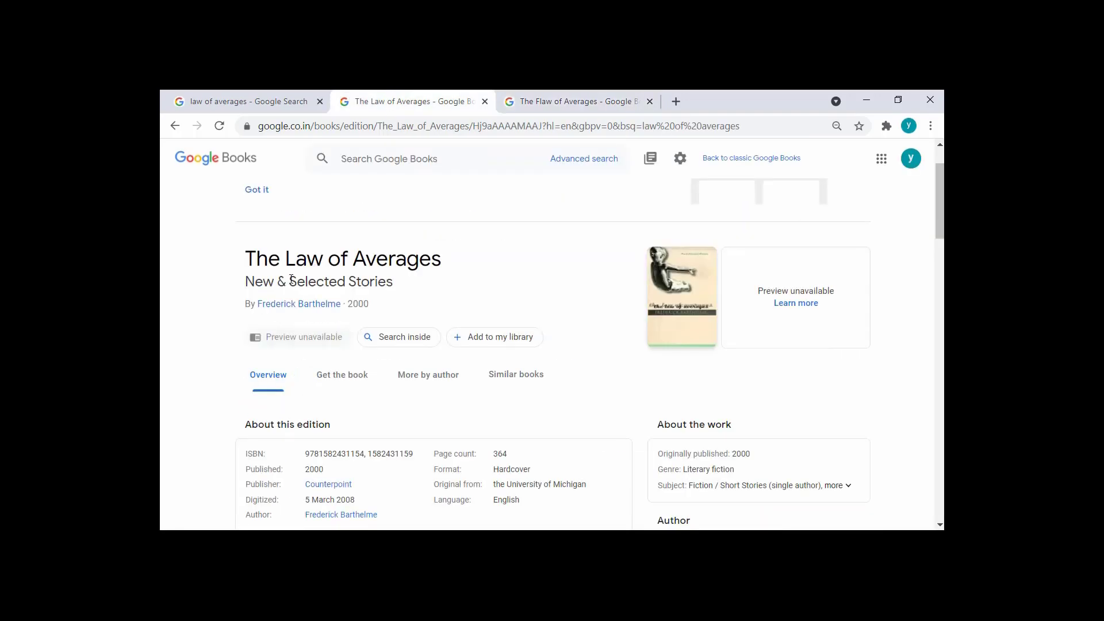
click(279, 102)
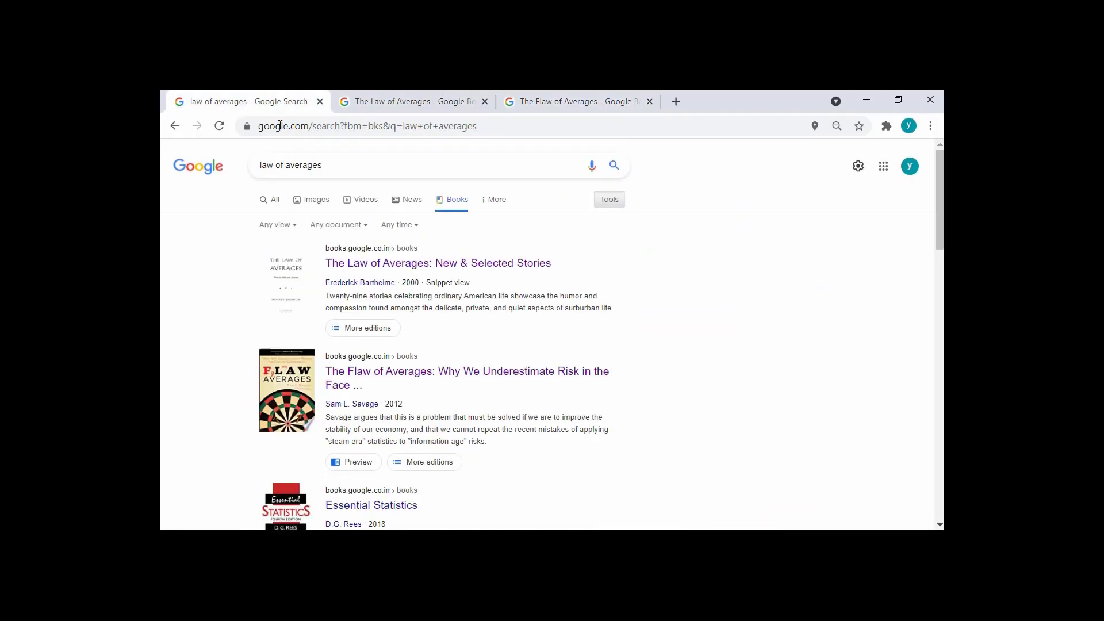
click(291, 225)
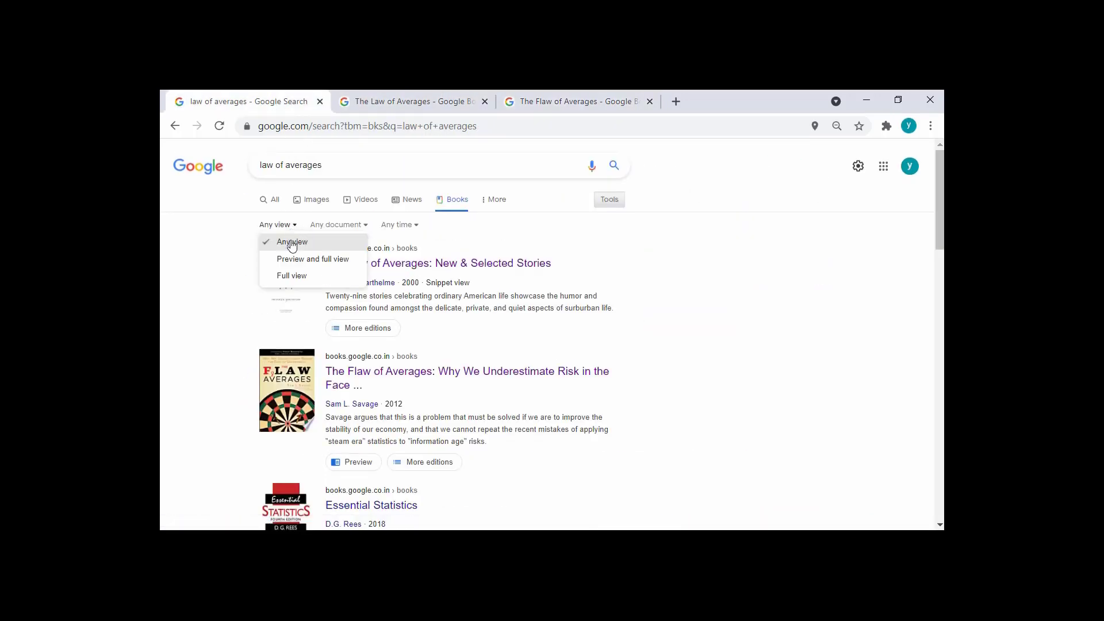
click(290, 277)
Open the full-view book "How I Learned the Secrets of Success in Advertising" in a new tab and read on from page 28
right_click(360, 271)
click(371, 282)
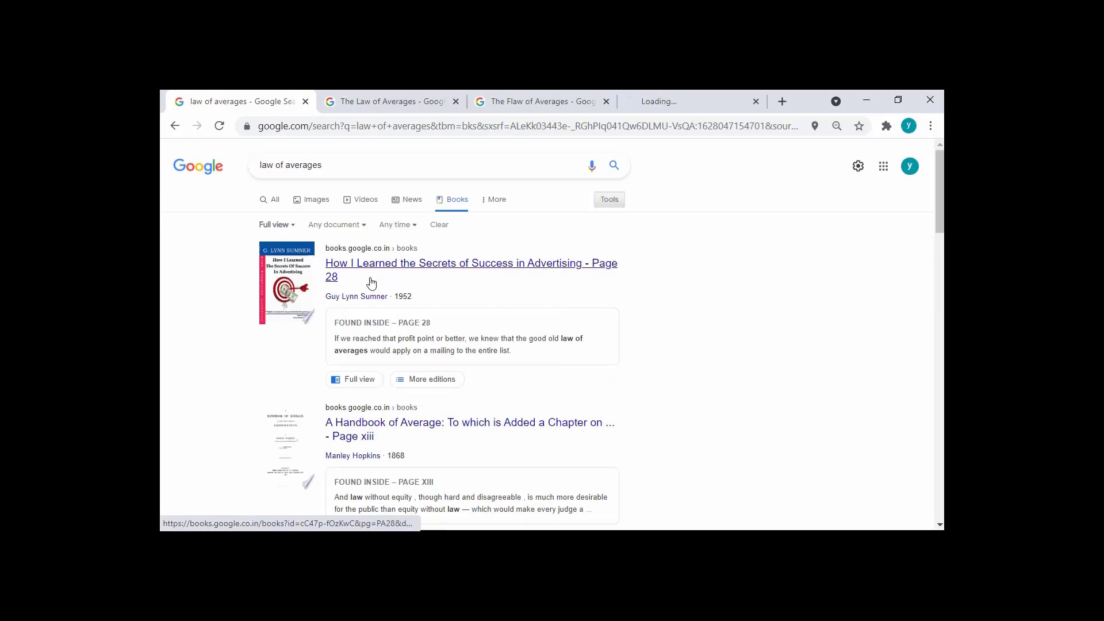
click(644, 94)
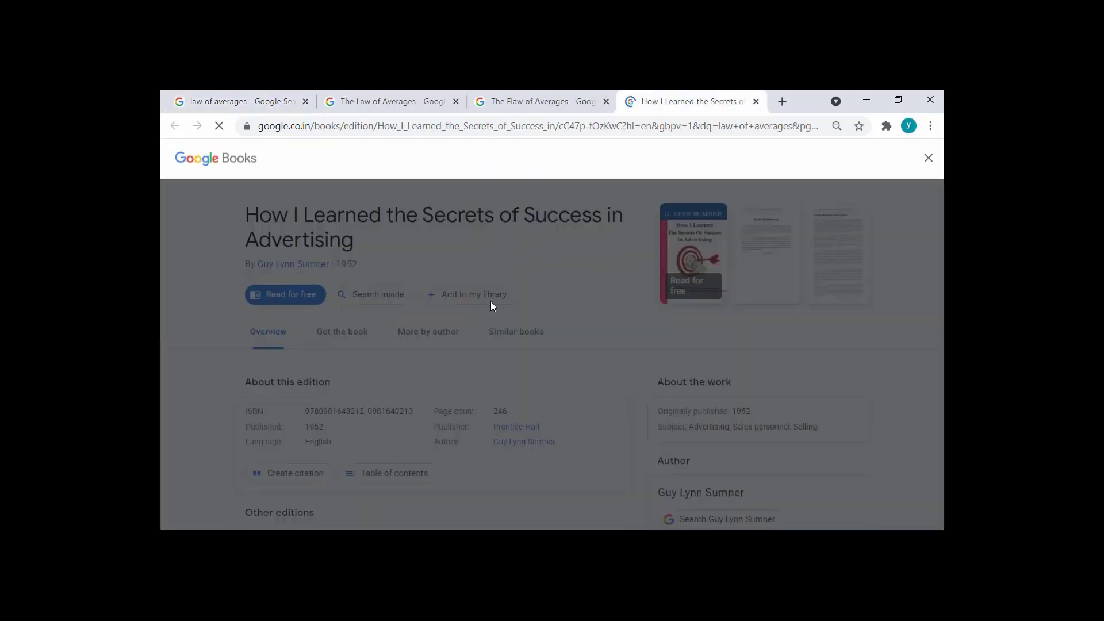
scroll(491, 300, down, 6)
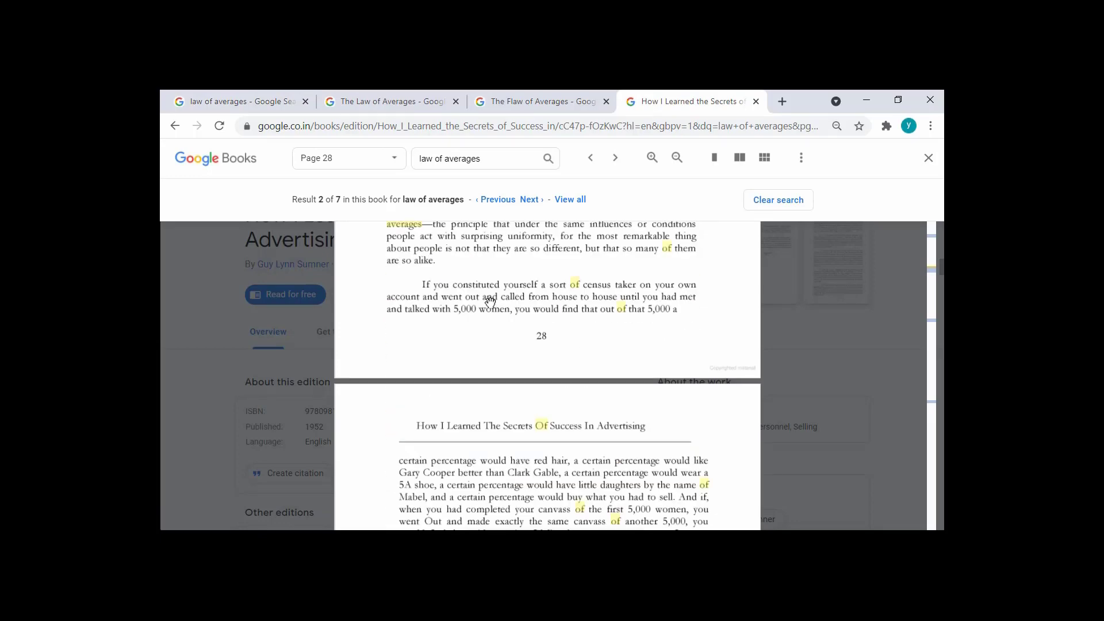
scroll(545, 313, down, 10)
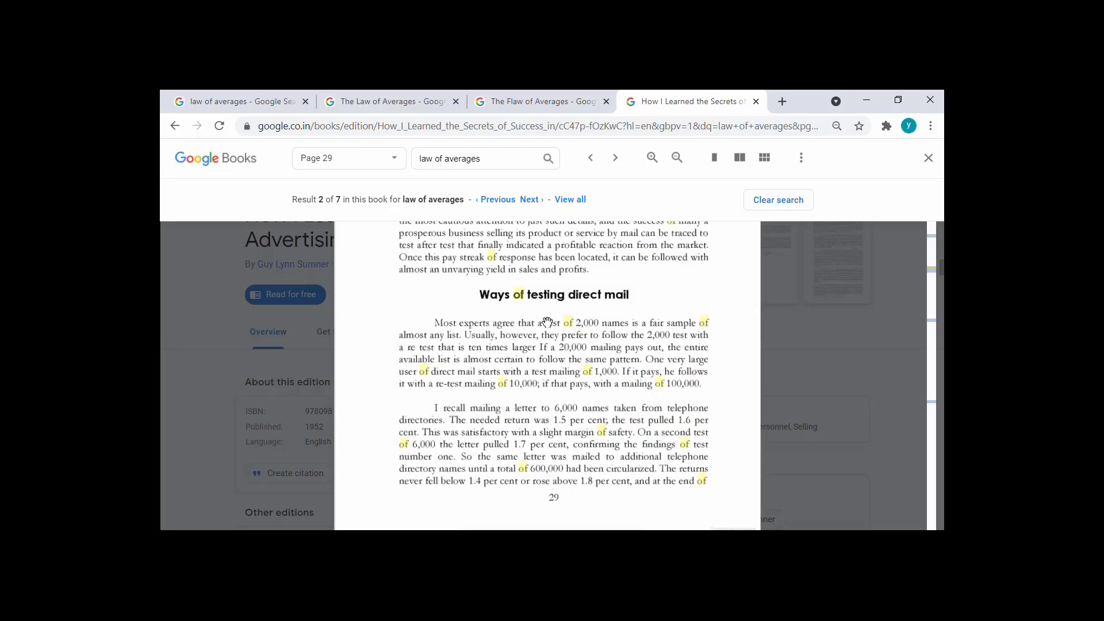
Go back to the full-view book results and look over the document type and time period filter options
click(270, 95)
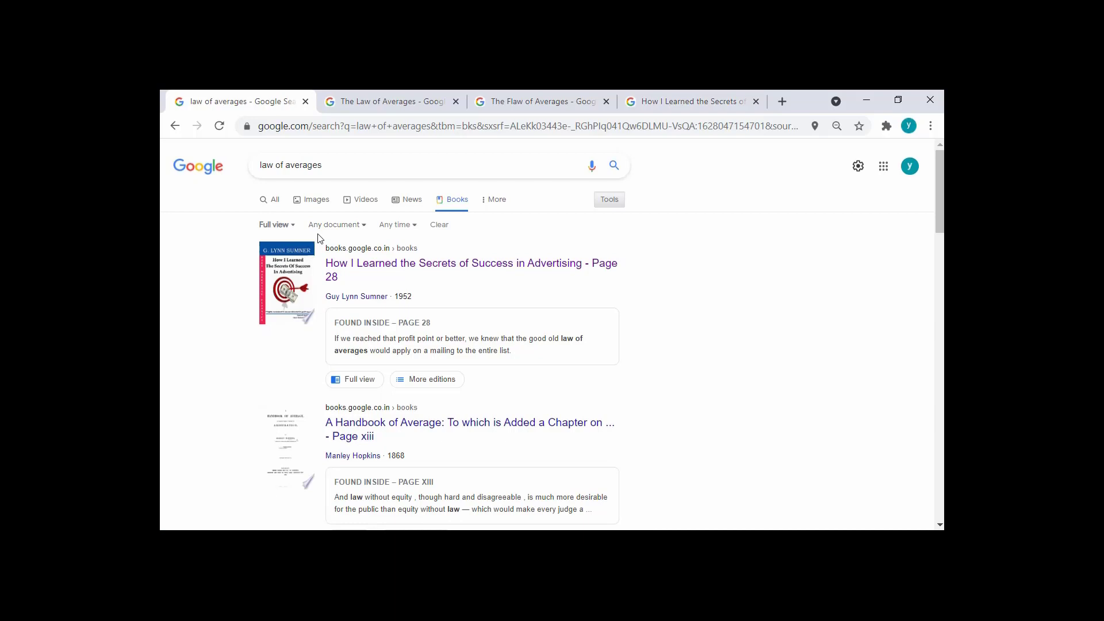
click(352, 226)
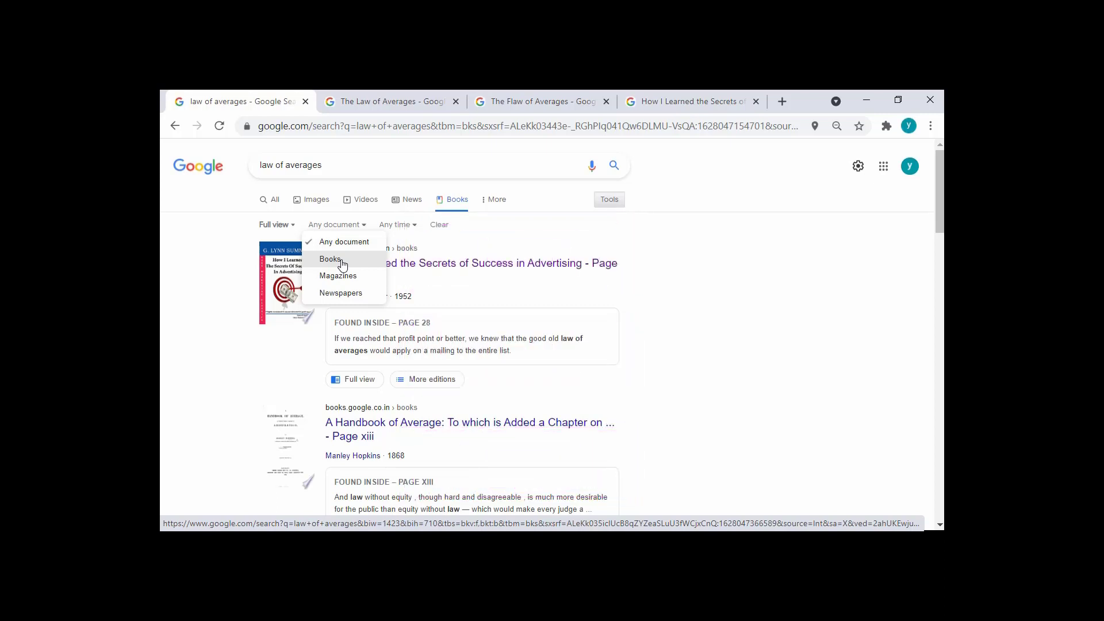
click(397, 225)
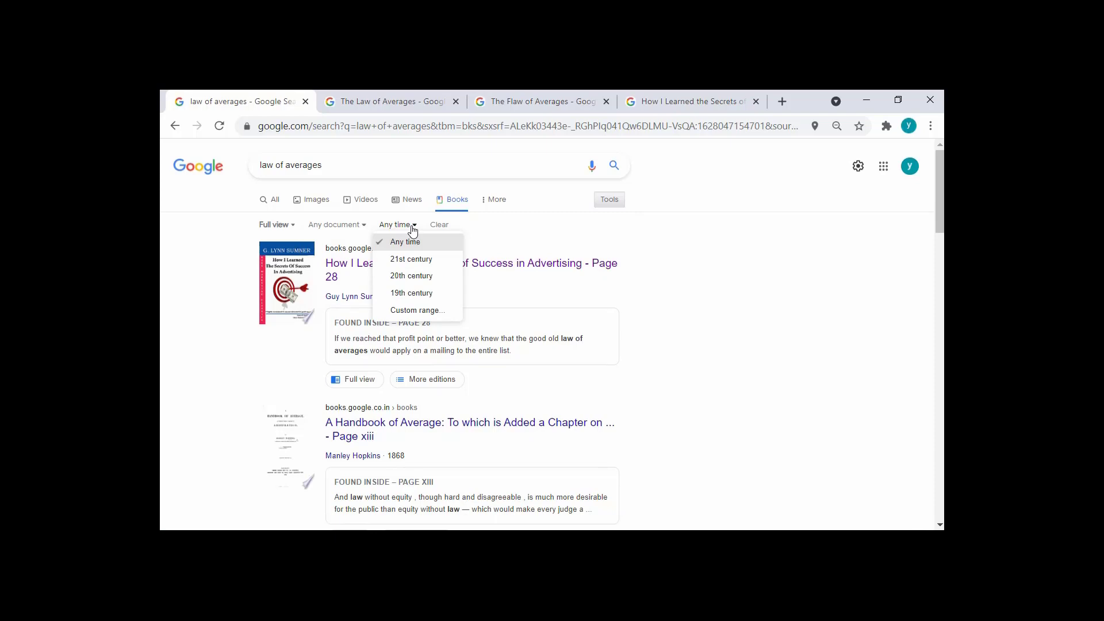
click(476, 232)
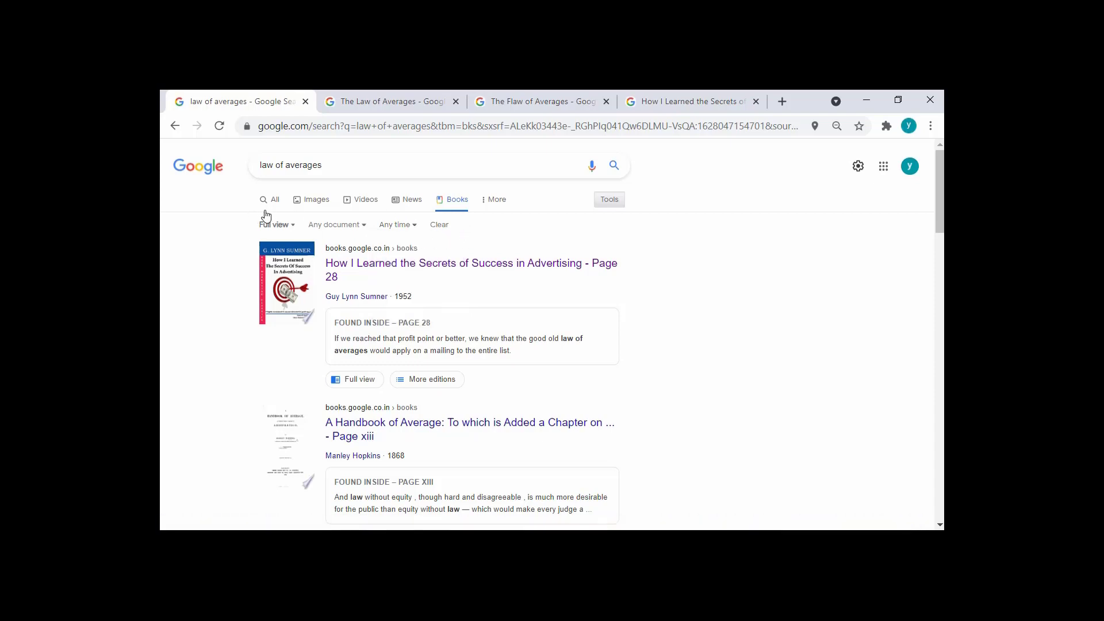
Open the first full-view result again in another new tab and examine the highlighted "law of averages" matches on pages 28 and 29
right_click(410, 268)
click(449, 278)
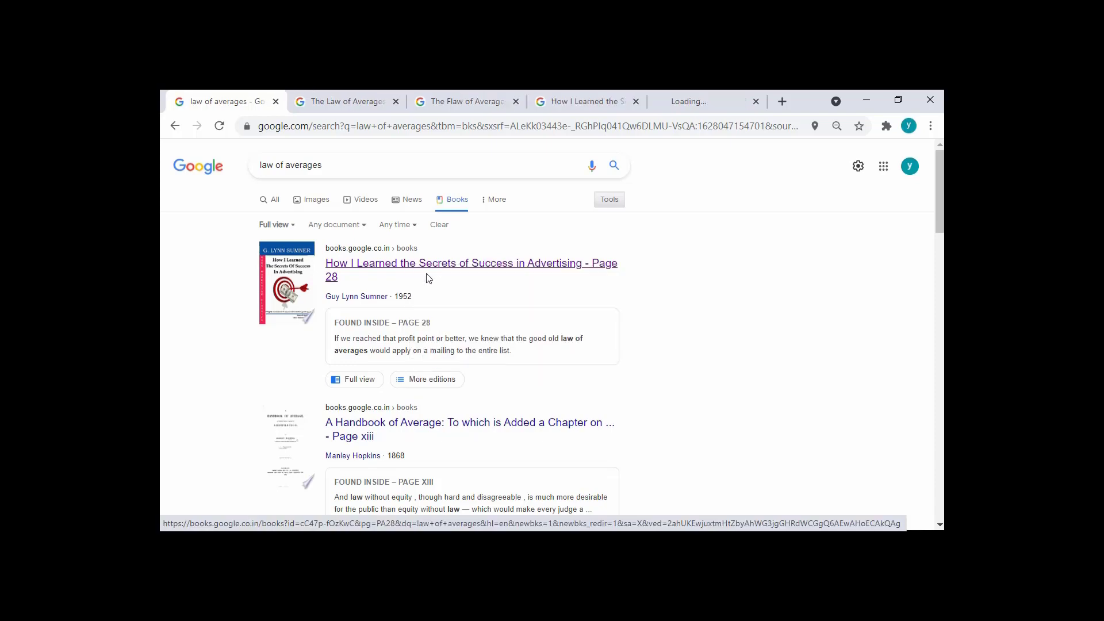
click(675, 96)
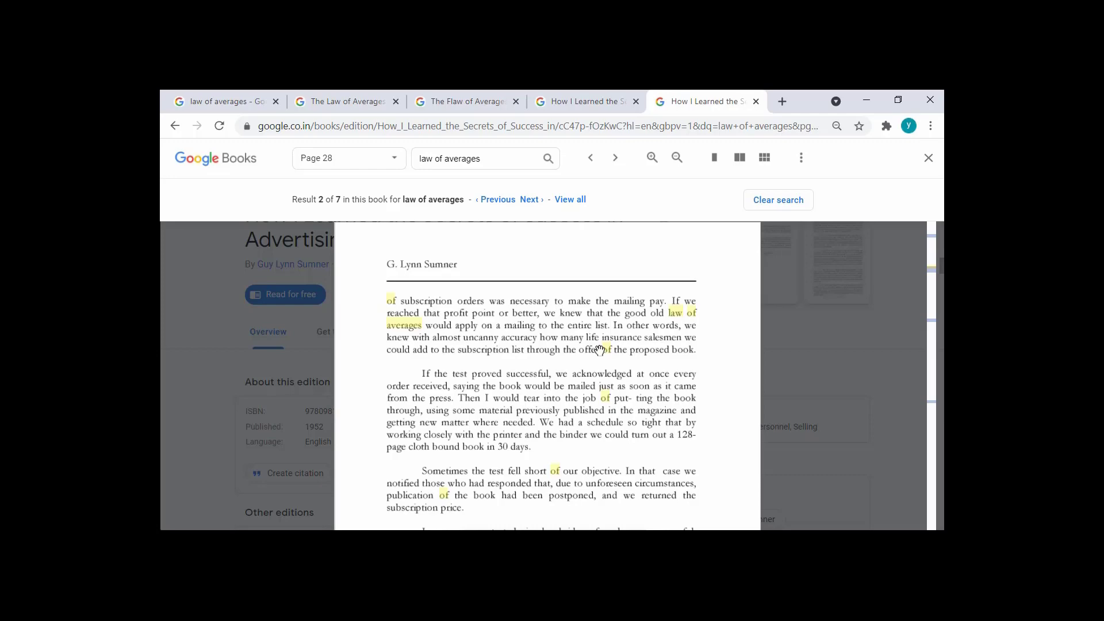
scroll(599, 350, down, 8)
scroll(599, 350, up, 4)
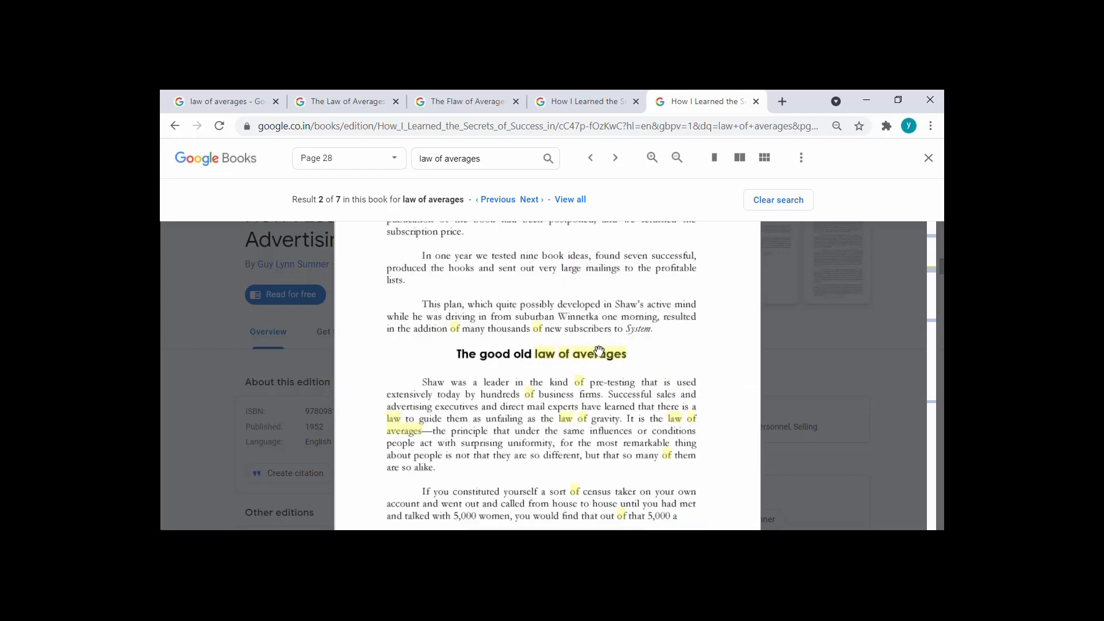
scroll(608, 383, down, 10)
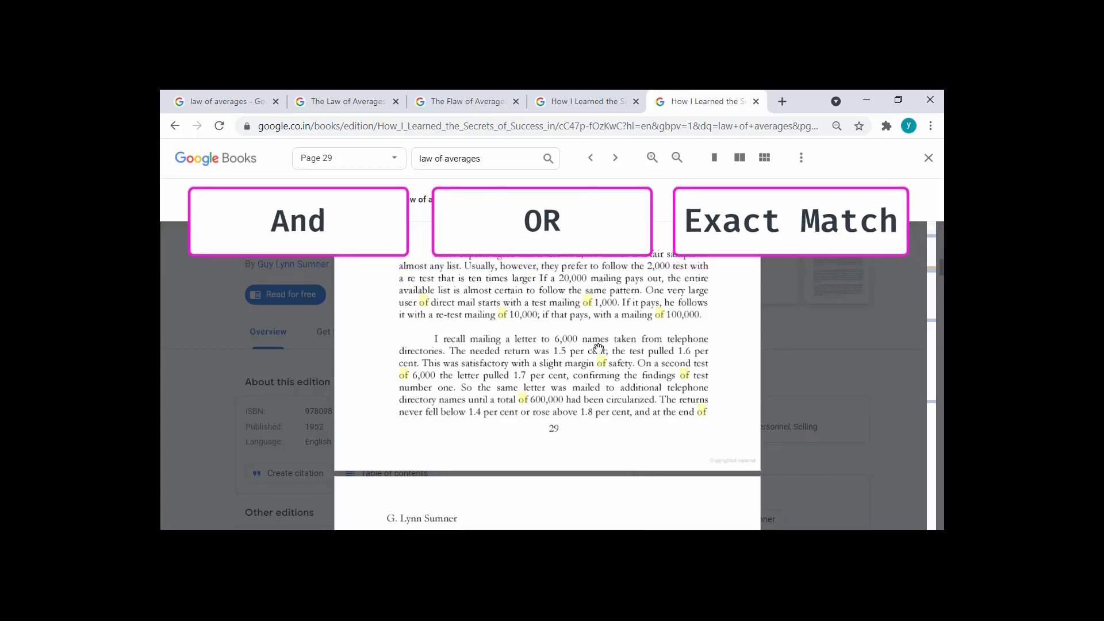
Search inside the book for the exact phrase "law of averages" in quotation marks and look through the matching pages
click(494, 161)
text(")
key(Home)
text(")
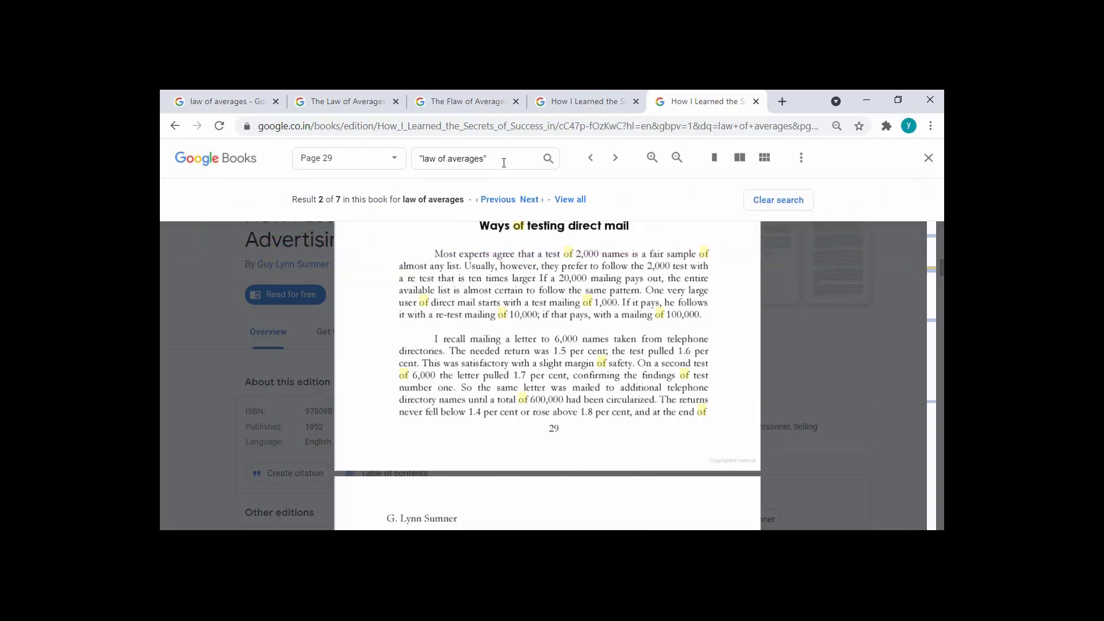
click(549, 159)
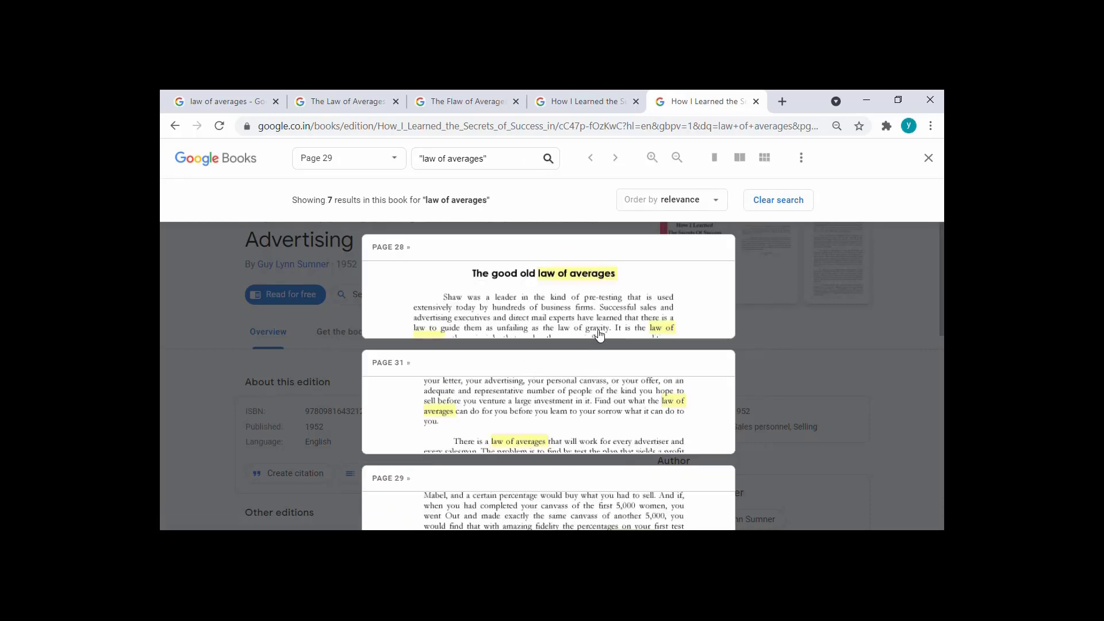
scroll(600, 335, down, 2)
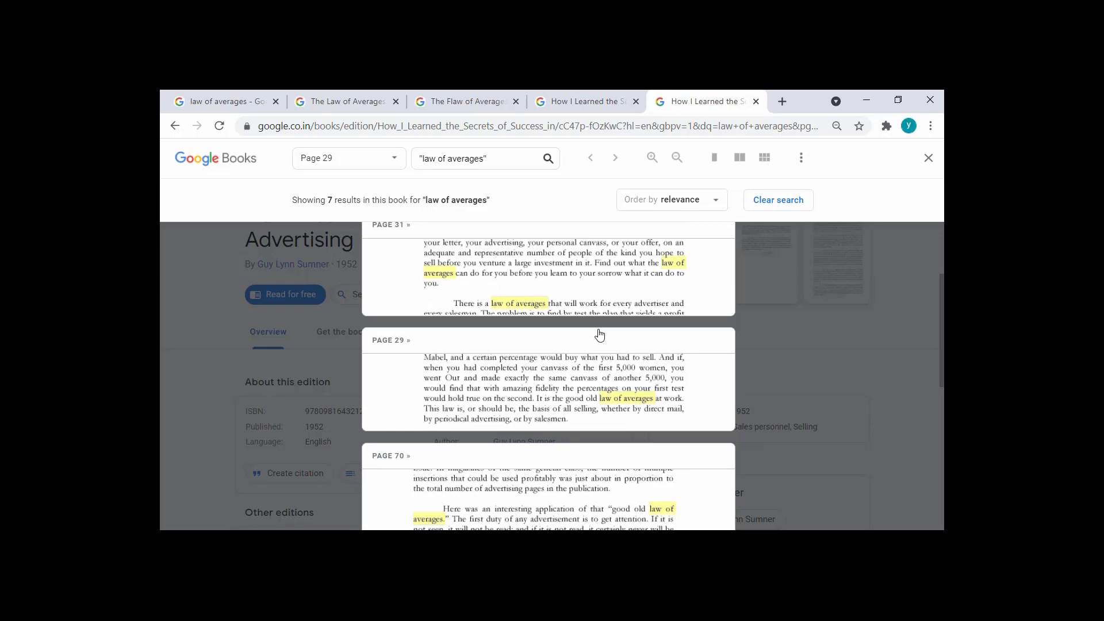
scroll(600, 335, down, 5)
scroll(600, 335, down, 1)
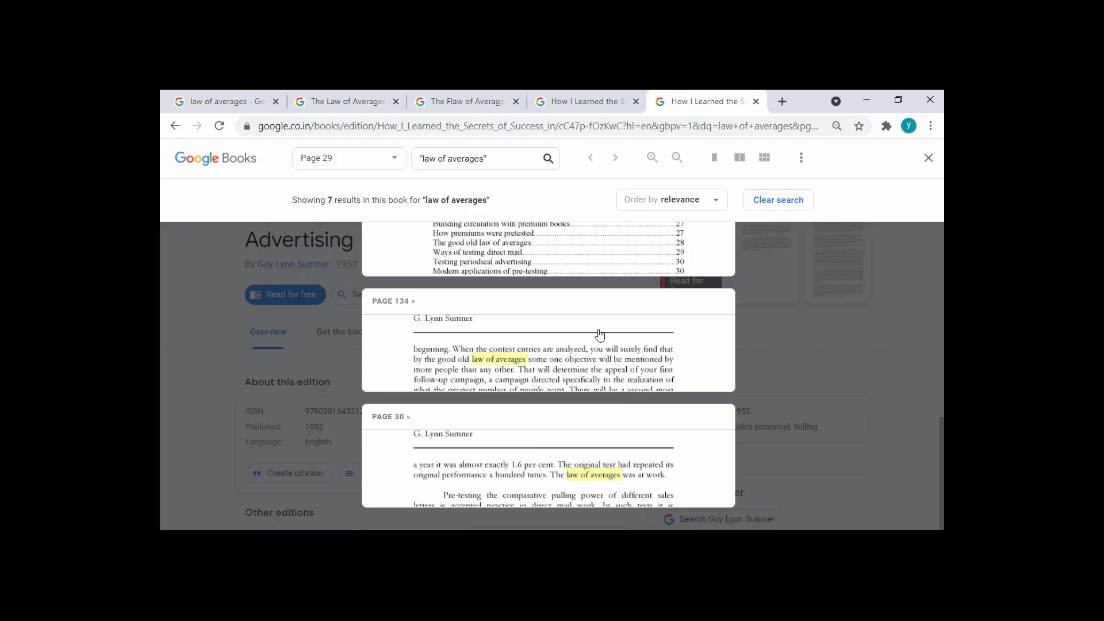
scroll(600, 335, up, 8)
Close the book preview and look over the book's overview, from edition details and common terms to purchase, borrowing and similar-book sections
click(929, 160)
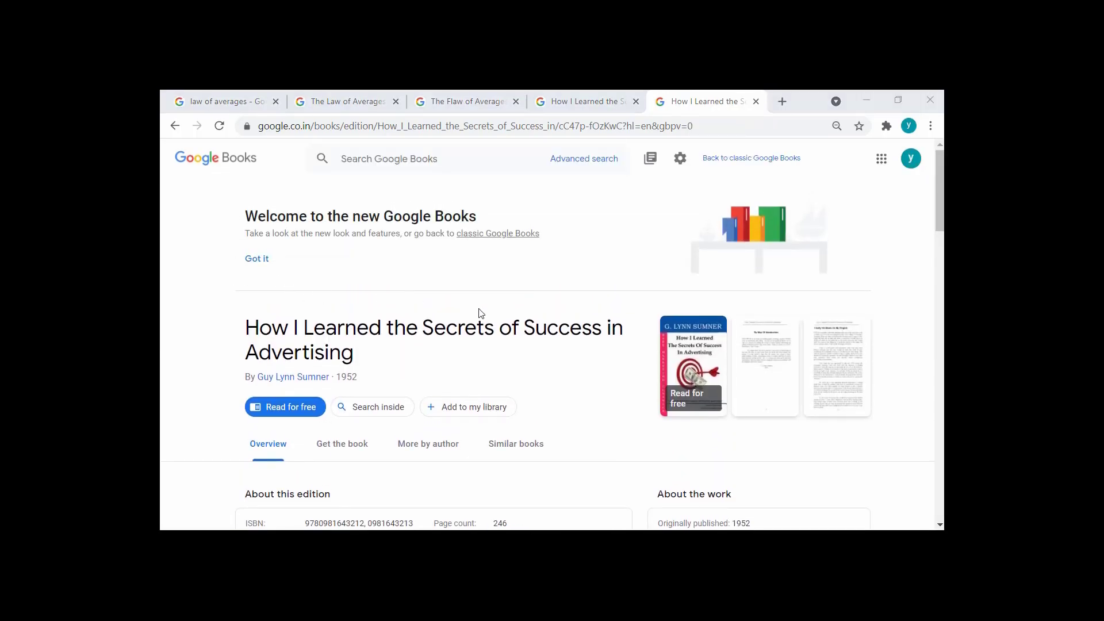
scroll(477, 315, down, 4)
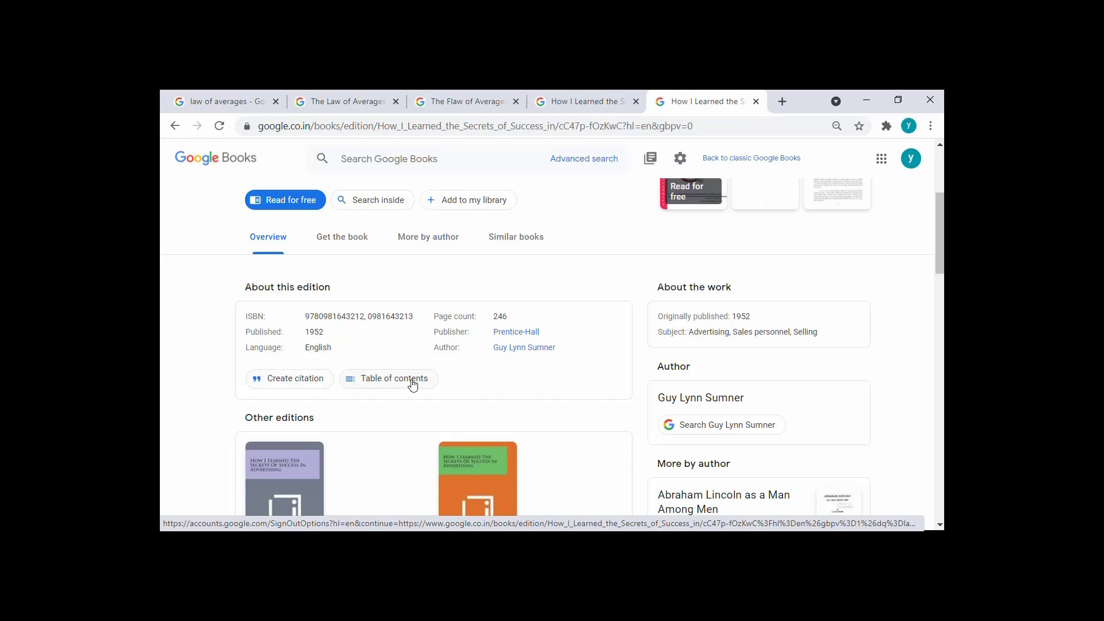
scroll(340, 305, down, 2)
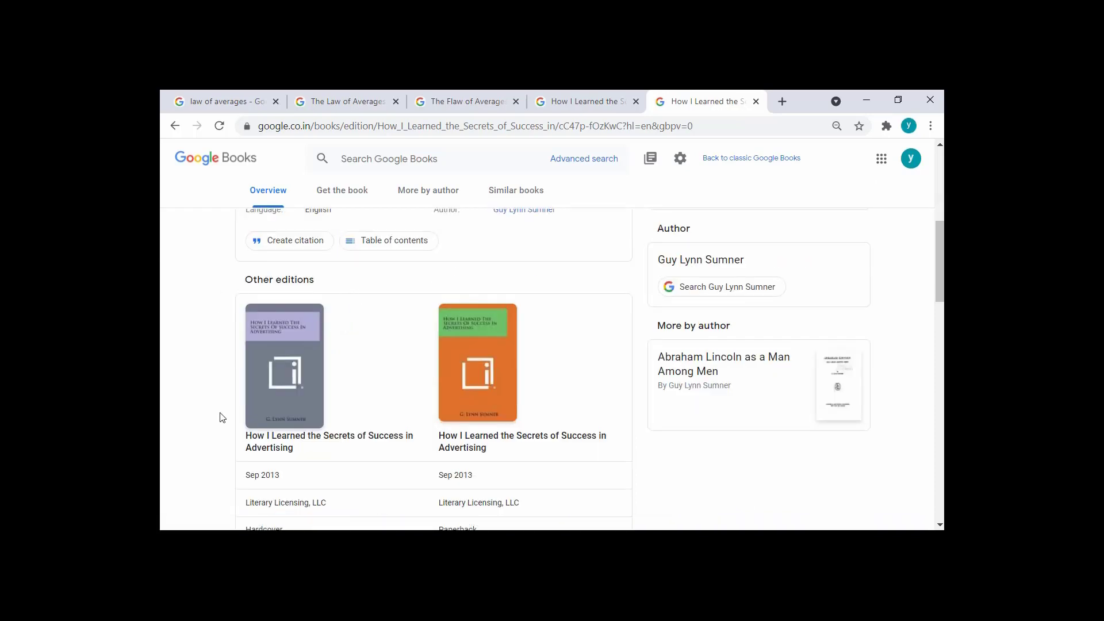
scroll(231, 482, down, 4)
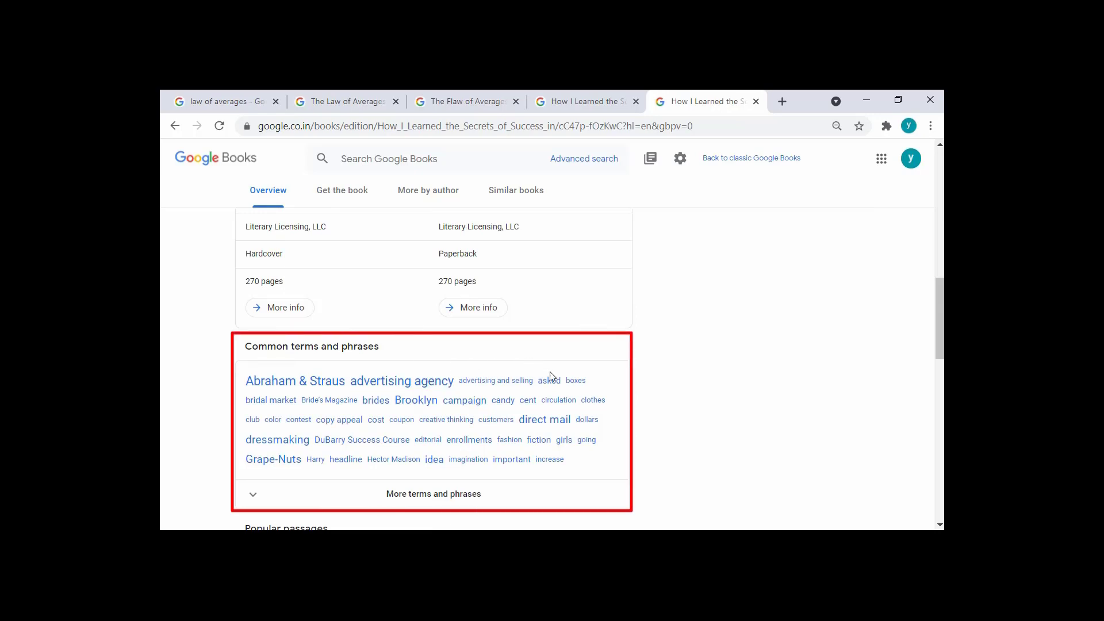
scroll(511, 448, down, 1)
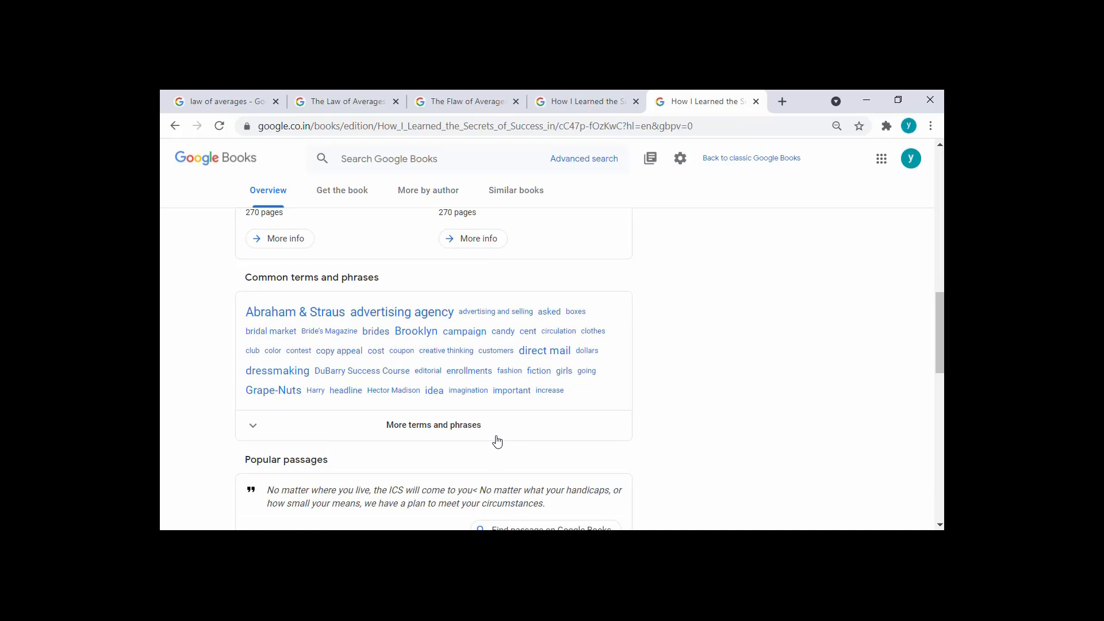
scroll(496, 440, down, 2)
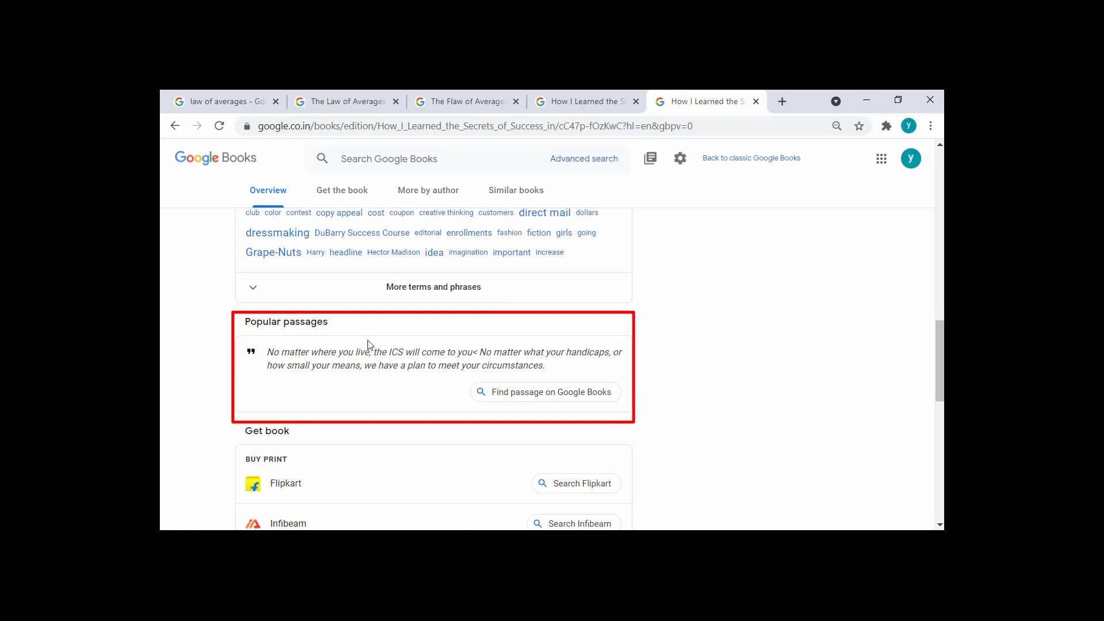
scroll(365, 350, down, 2)
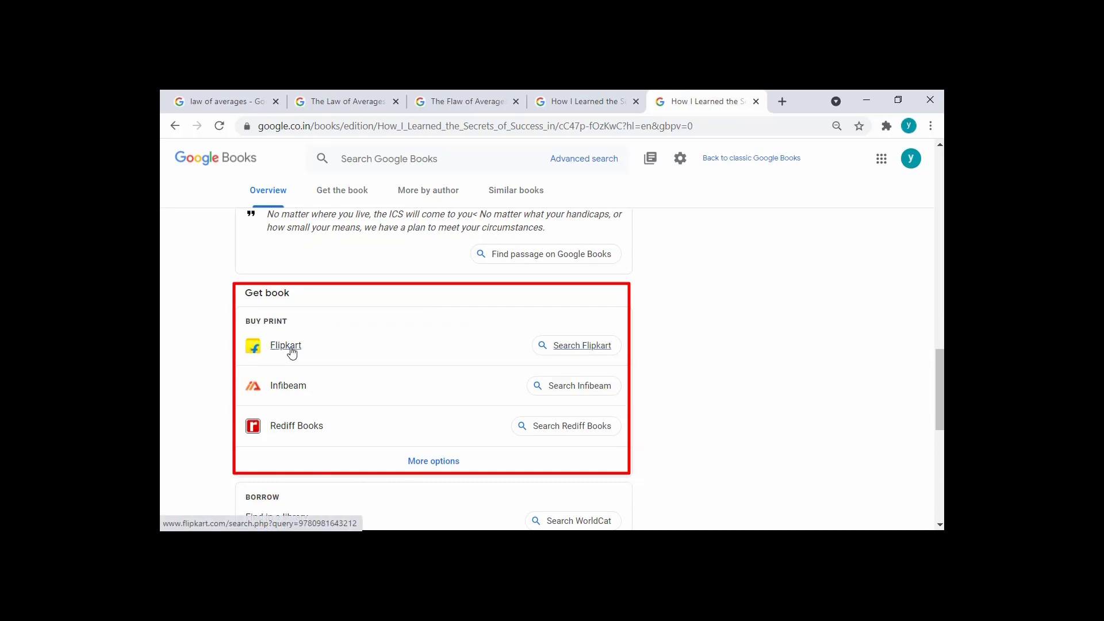
scroll(340, 342, down, 3)
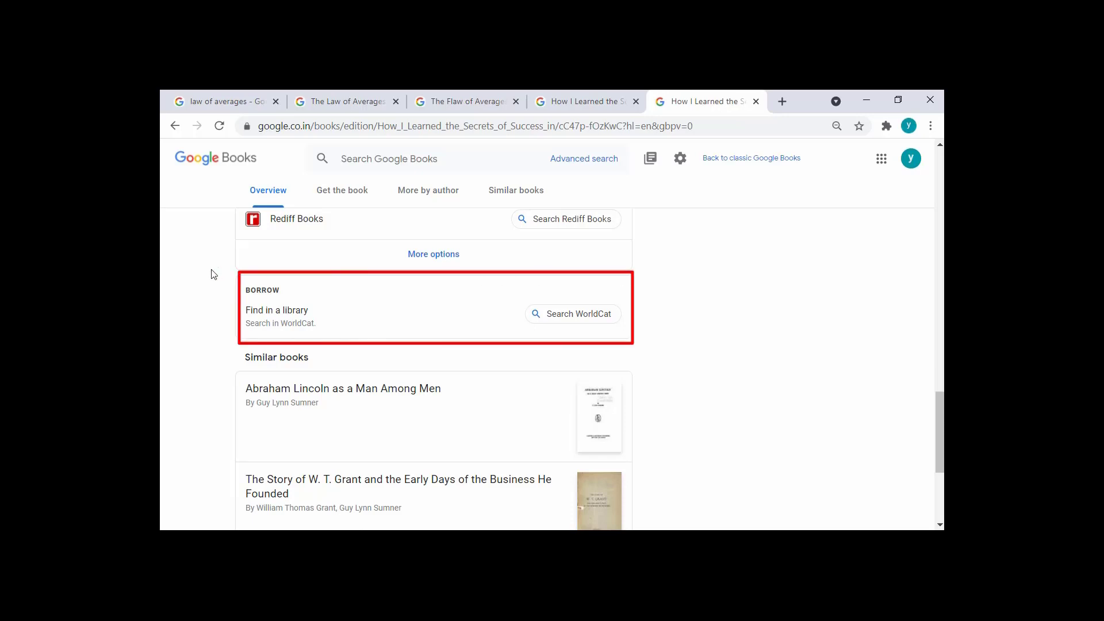
scroll(596, 377, down, 2)
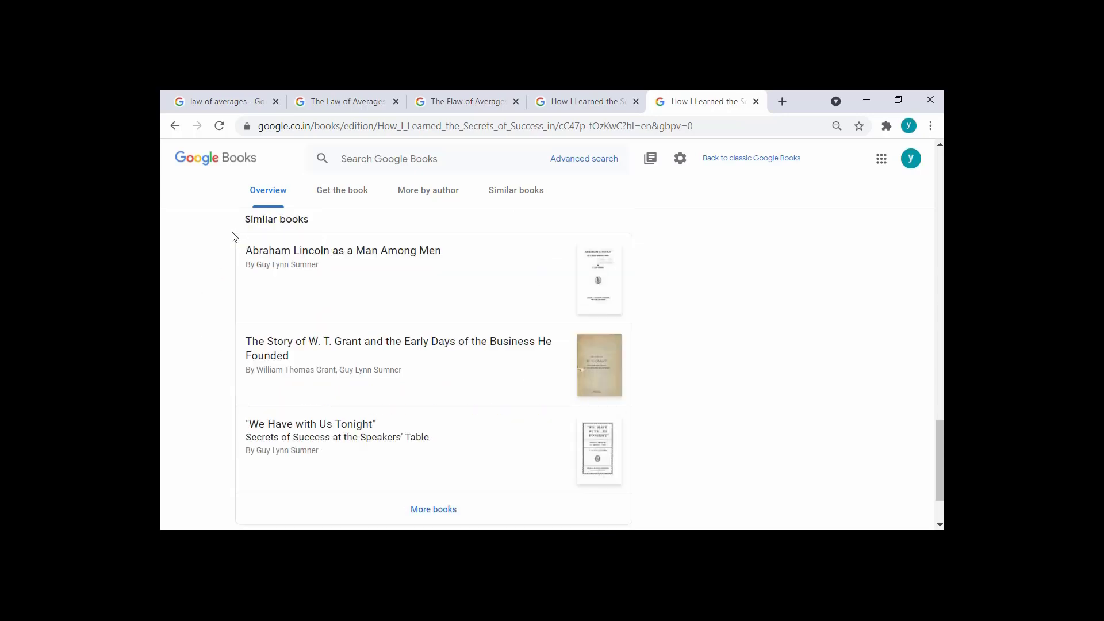
scroll(460, 338, down, 2)
scroll(460, 338, up, 10)
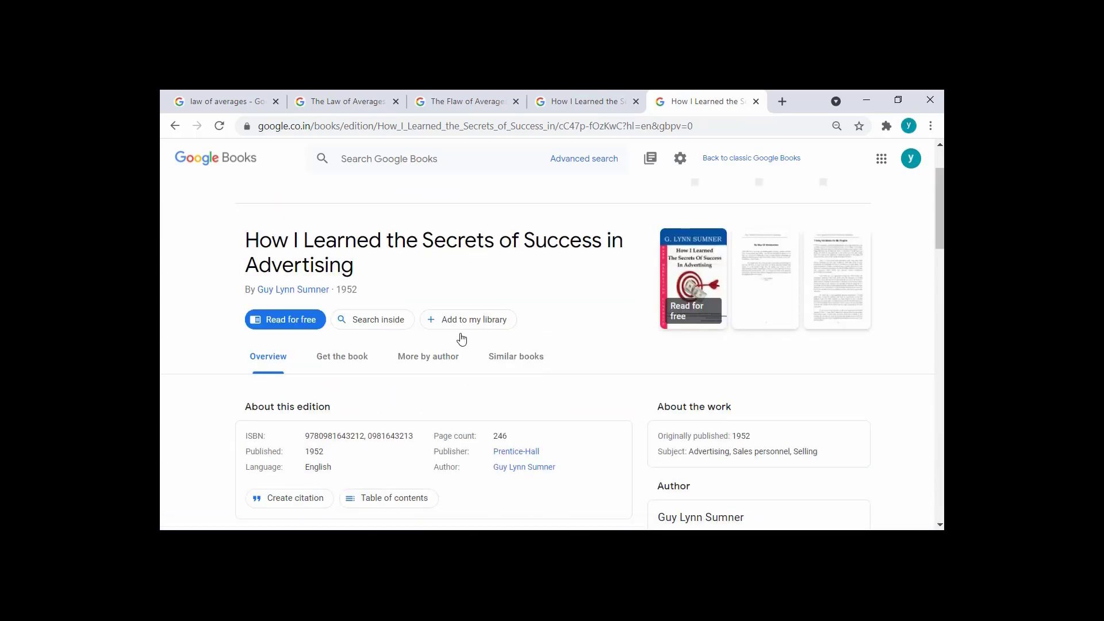
View the book's Get the book, More by author and Similar books sections
click(343, 358)
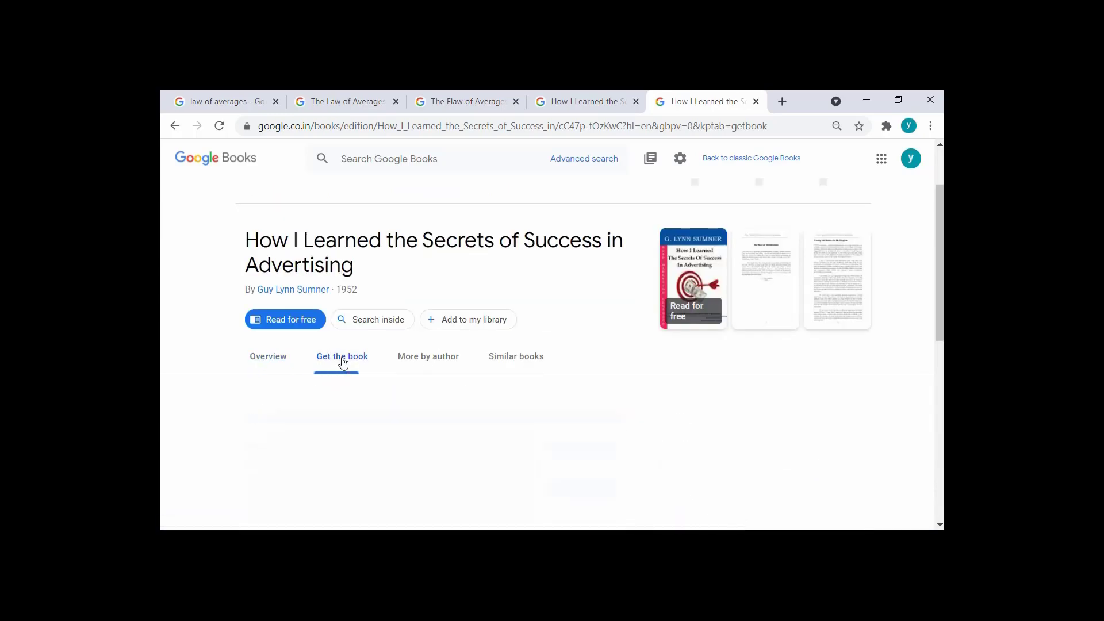
scroll(343, 374, down, 1)
click(422, 296)
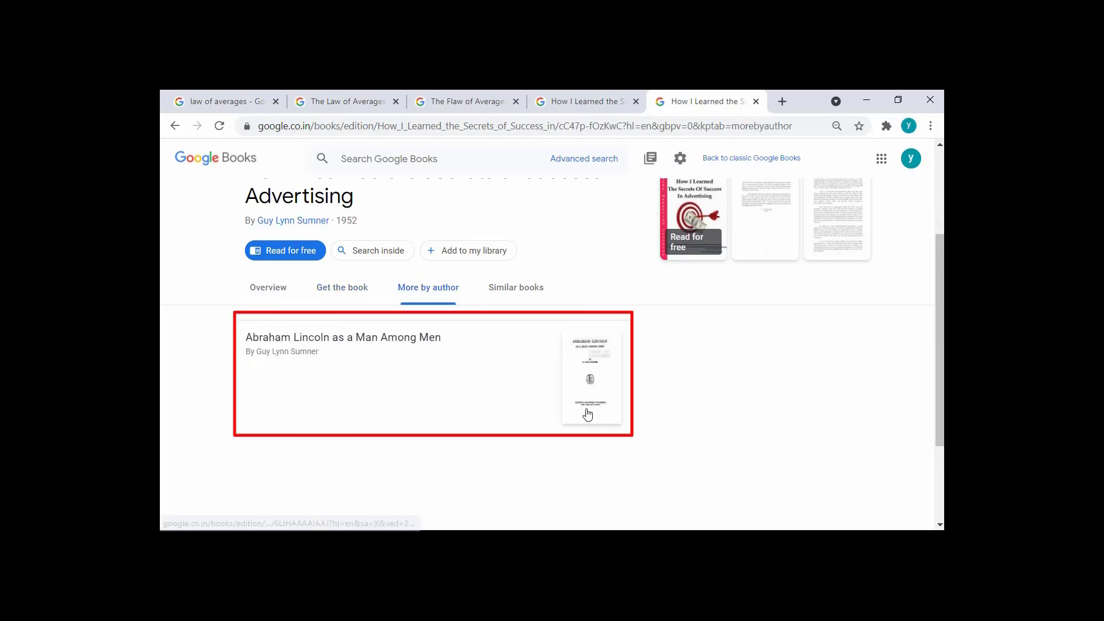
click(506, 286)
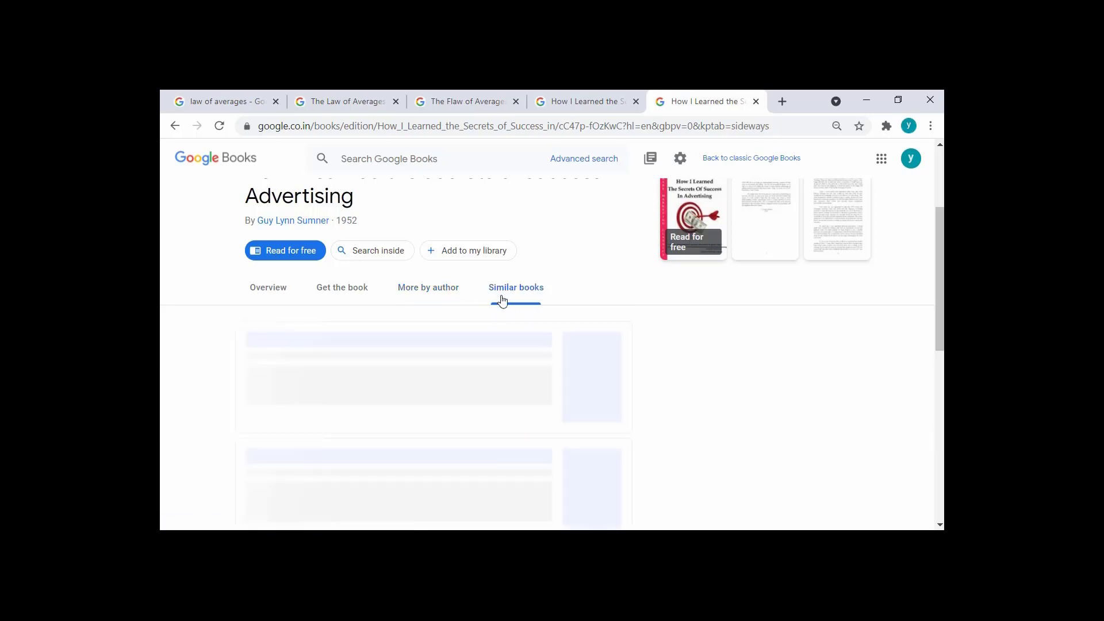
Add "How I Learned the Secrets of Success in Advertising" to the To read shelf of the library
scroll(508, 374, up, 2)
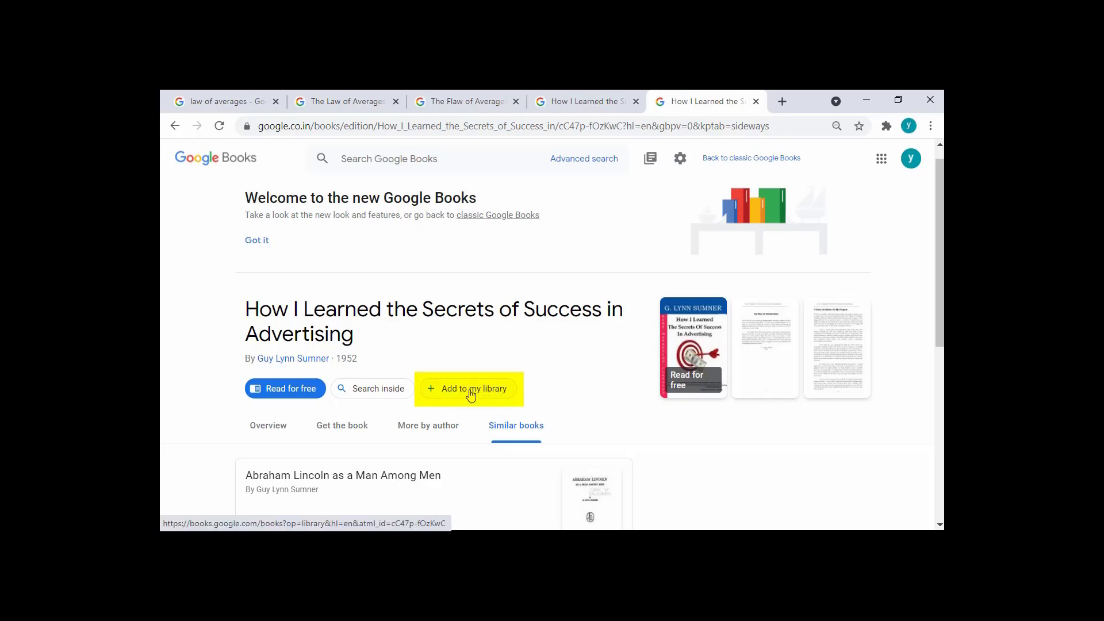
click(471, 394)
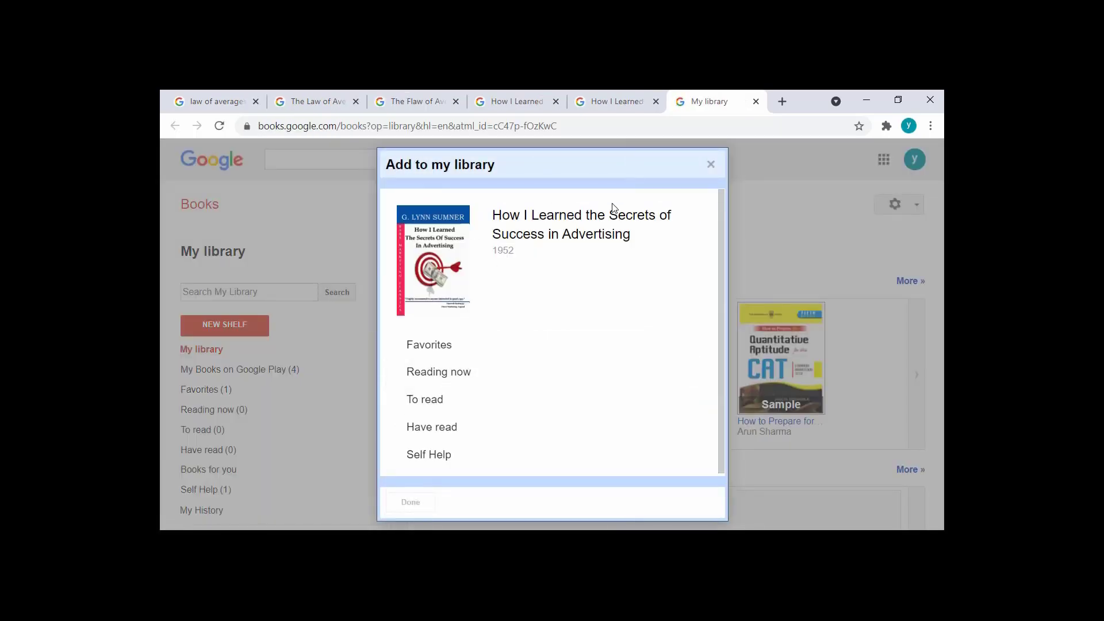
scroll(515, 405, down, 1)
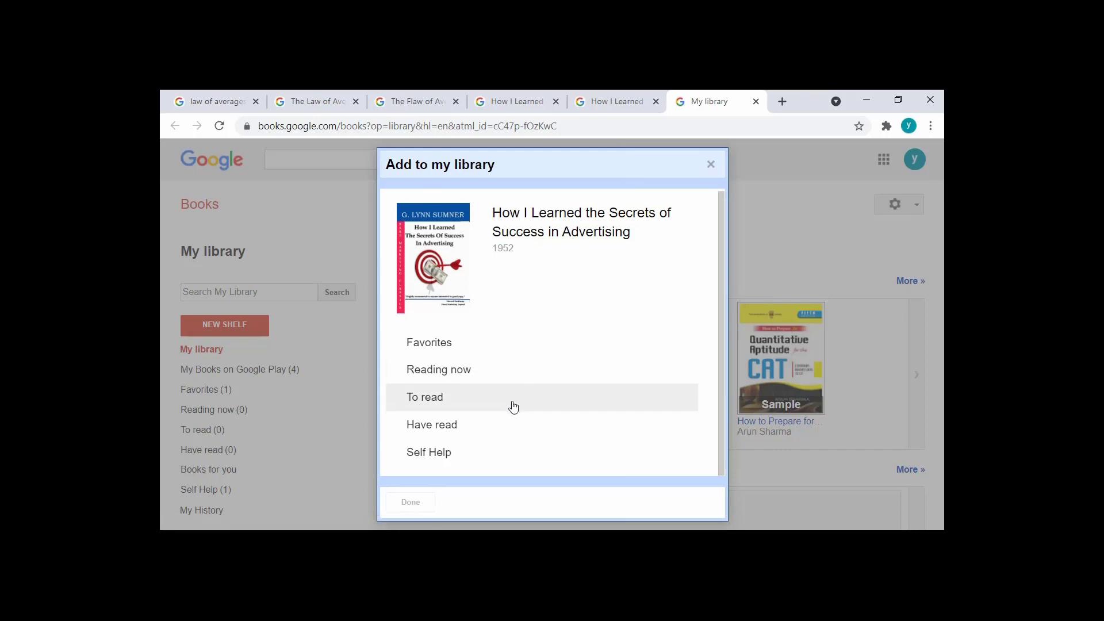
click(481, 403)
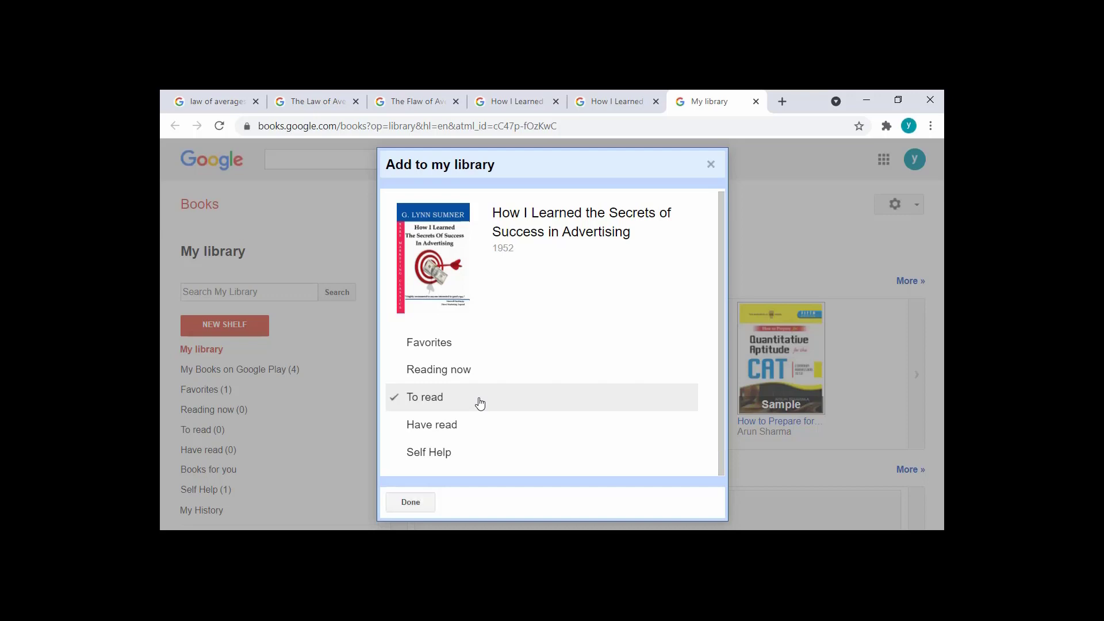
click(425, 503)
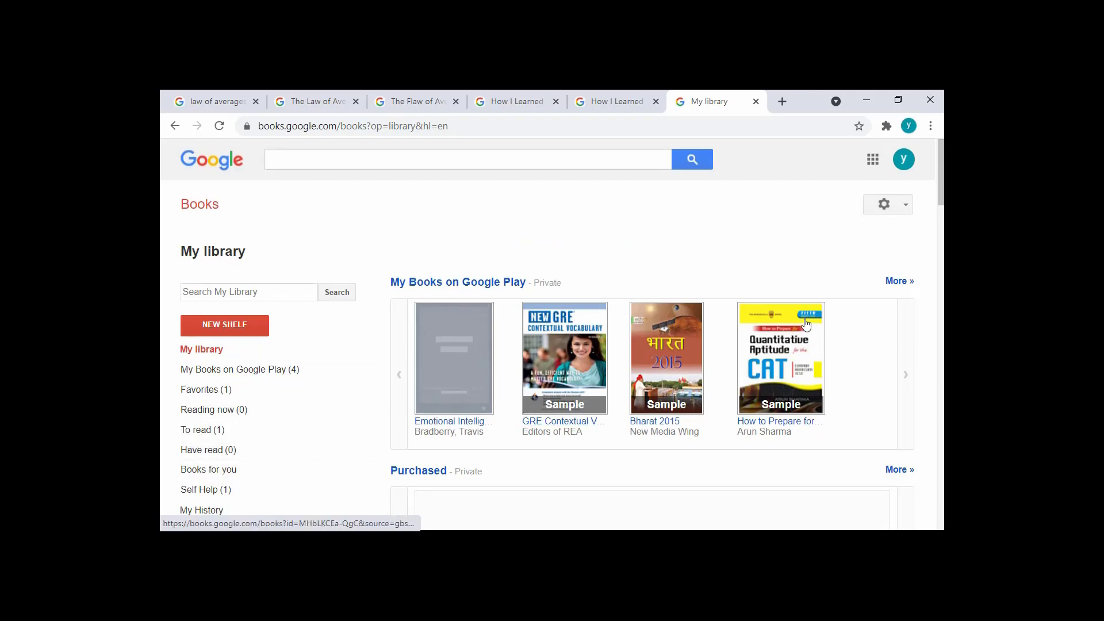
Look through the bookshelves in My library, including To read, Books for you and Self Help
scroll(410, 379, down, 10)
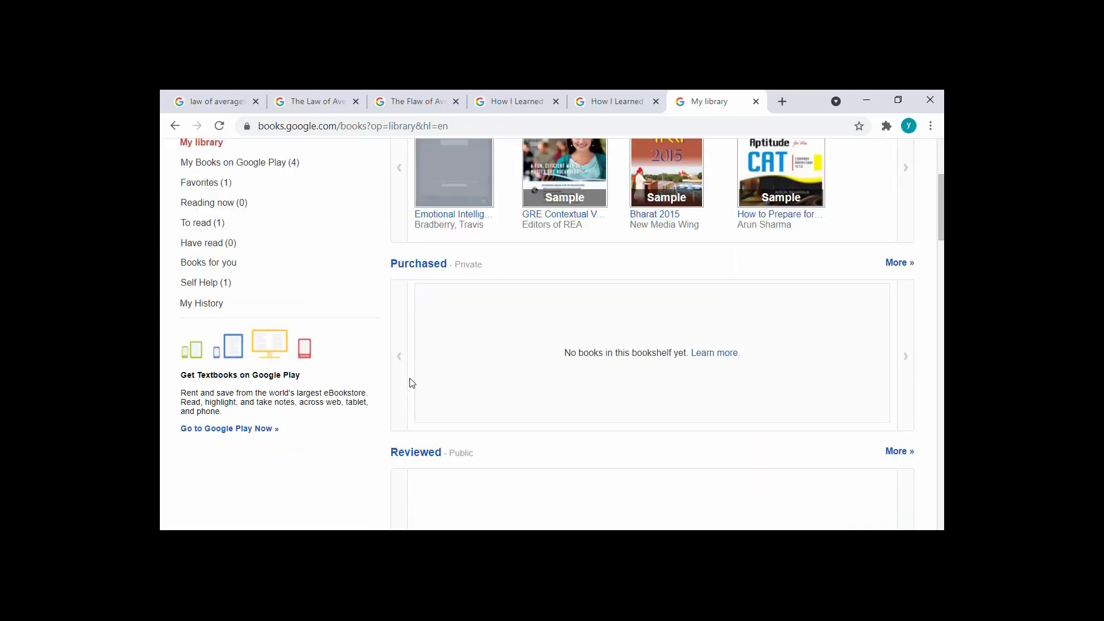
scroll(412, 384, down, 10)
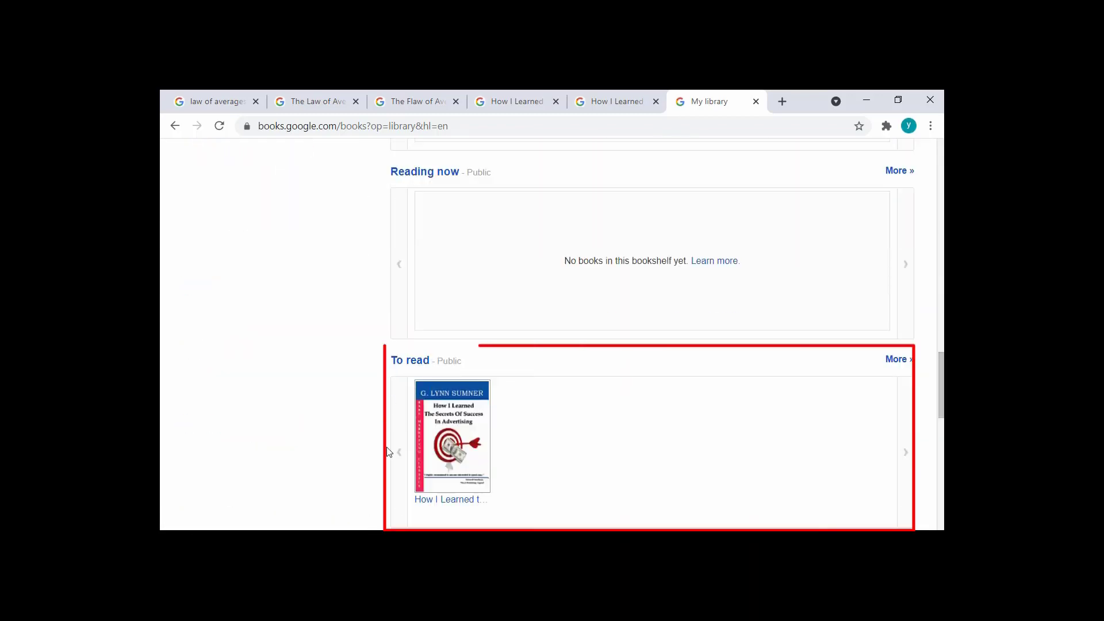
scroll(557, 446, down, 8)
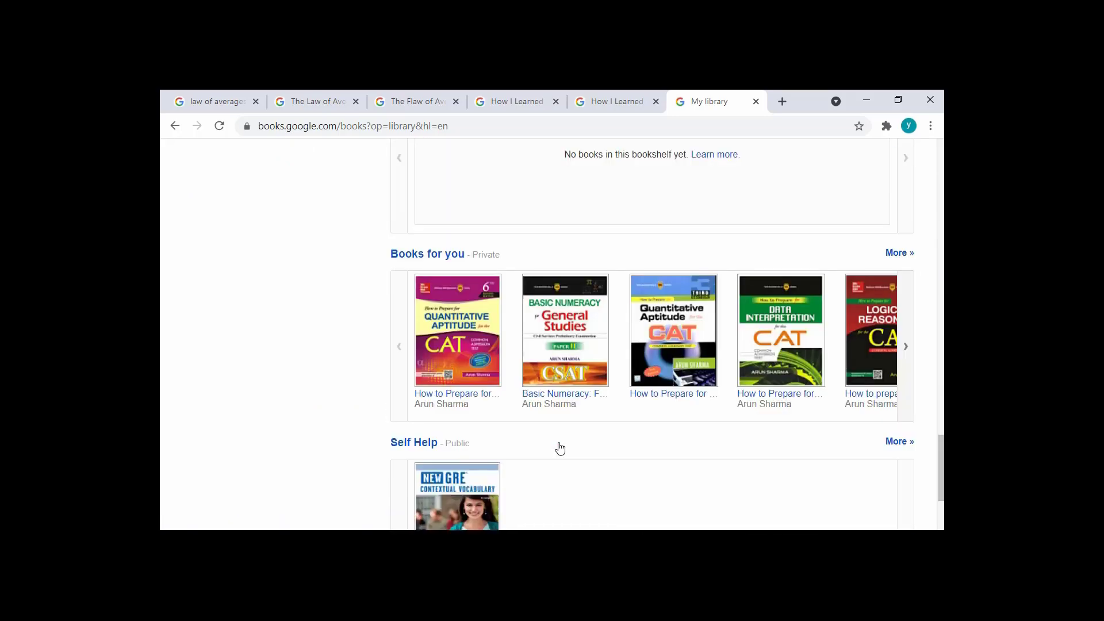
scroll(561, 448, down, 3)
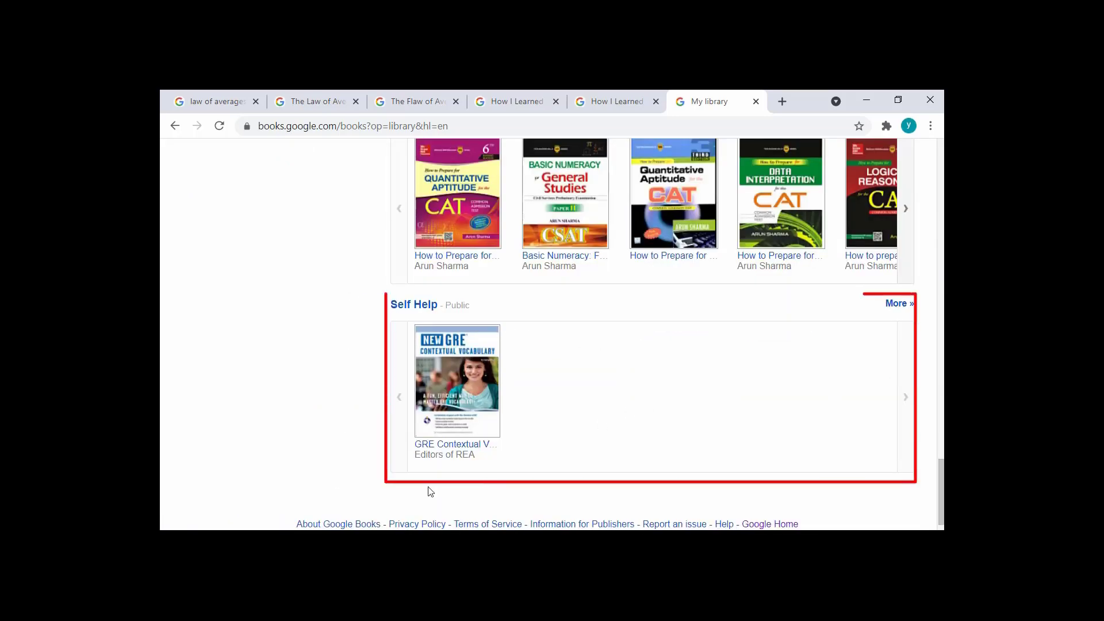
scroll(444, 407, up, 20)
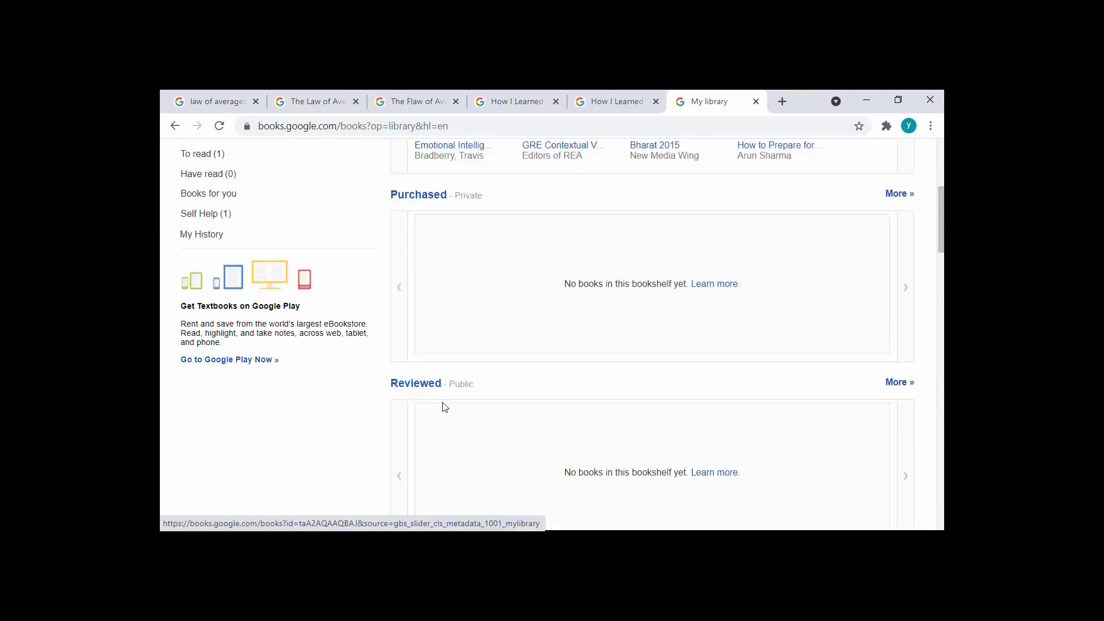
scroll(444, 407, up, 6)
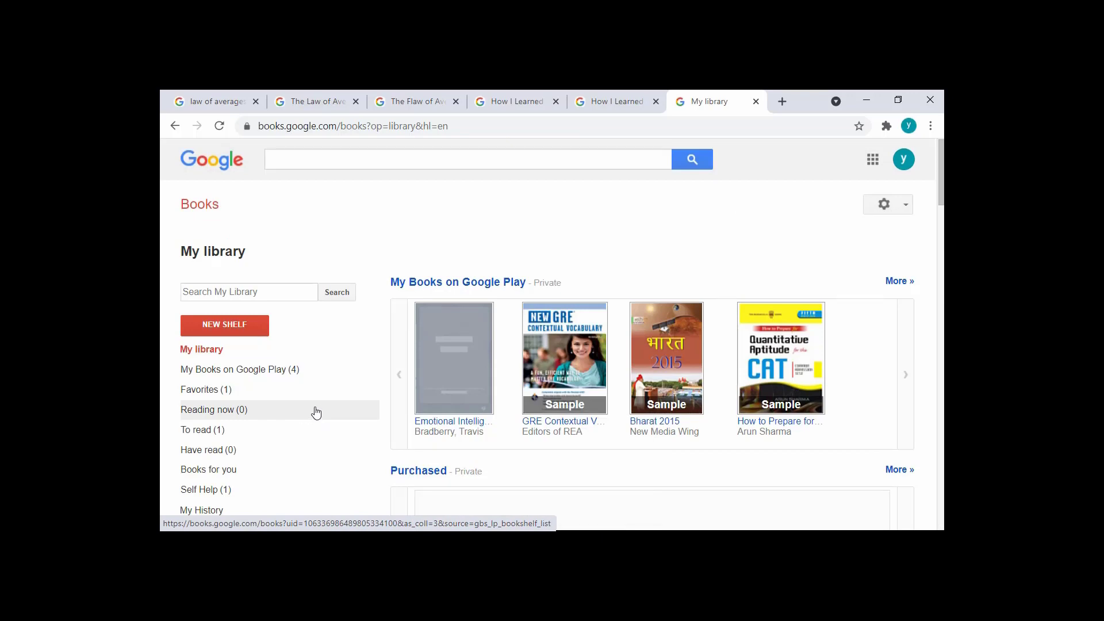
scroll(293, 458, down, 1)
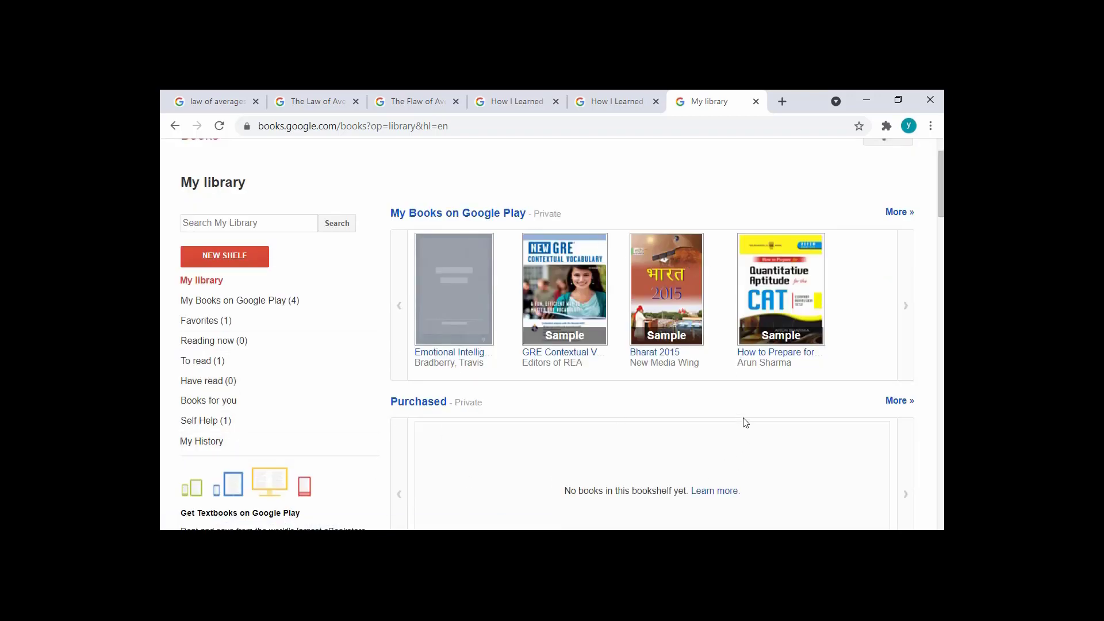
scroll(746, 423, up, 1)
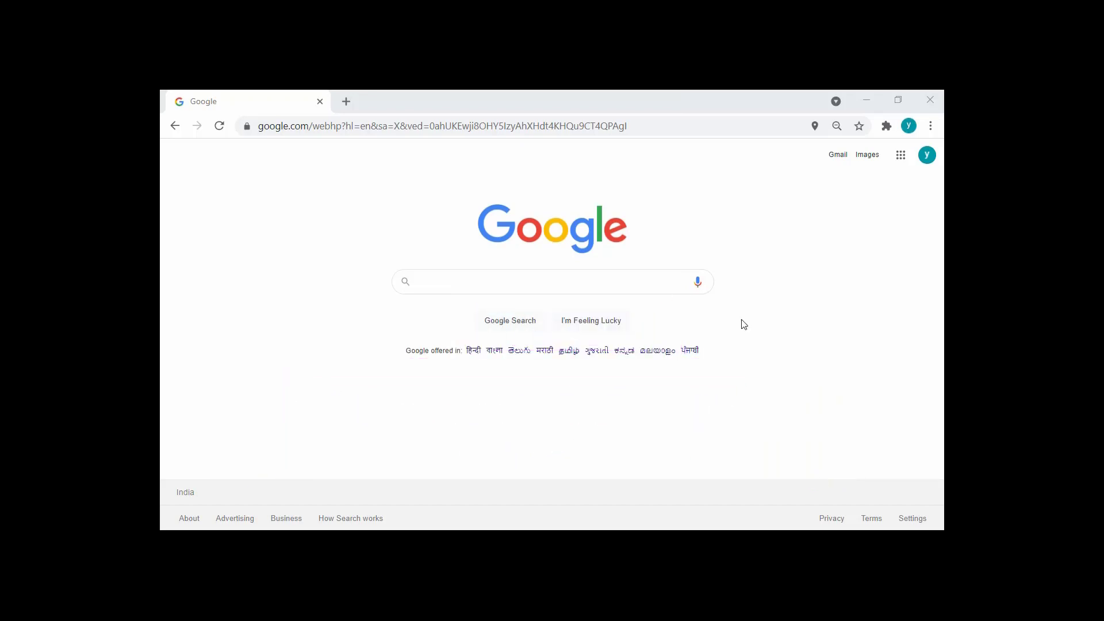
Search Google for the misspelled query "hwo to invest in stock market" and look through the results
click(478, 283)
text(hwo to )
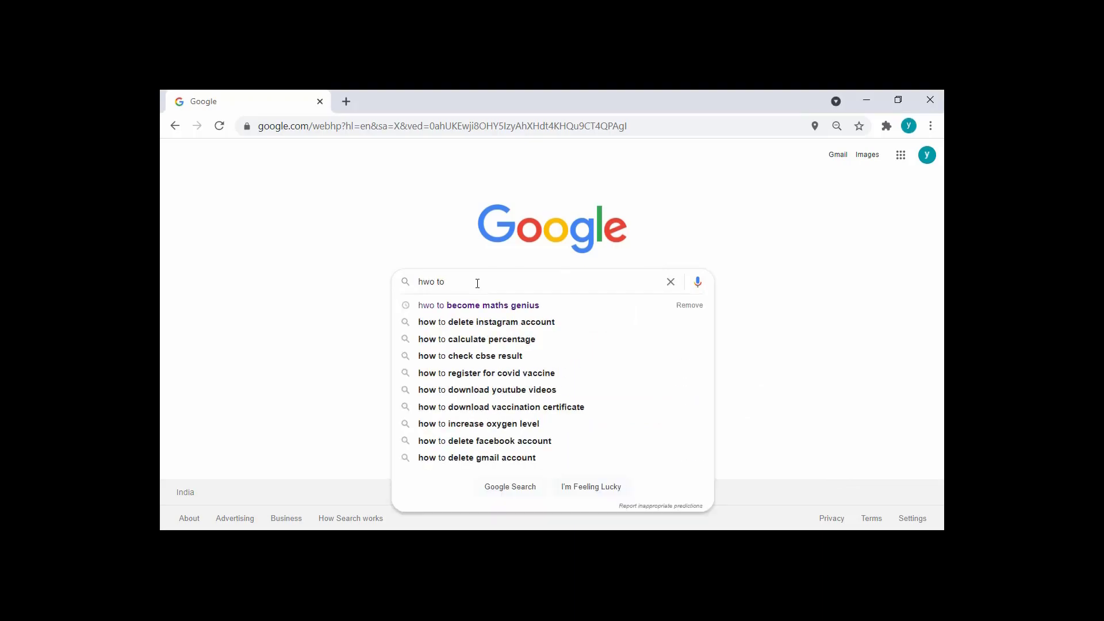
text(invest in )
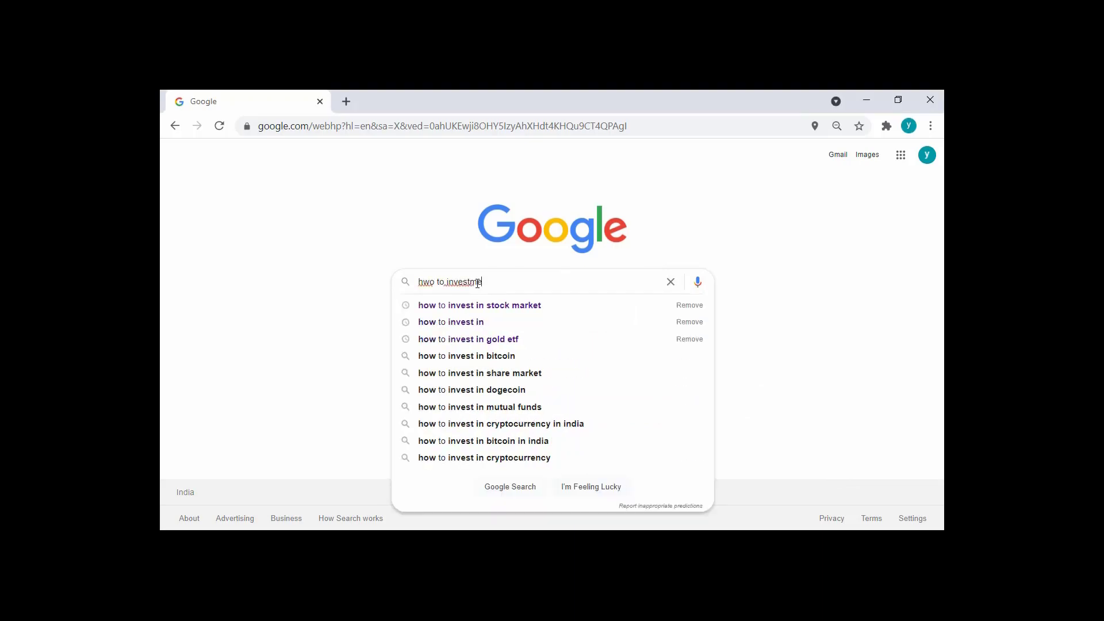
text(stock market)
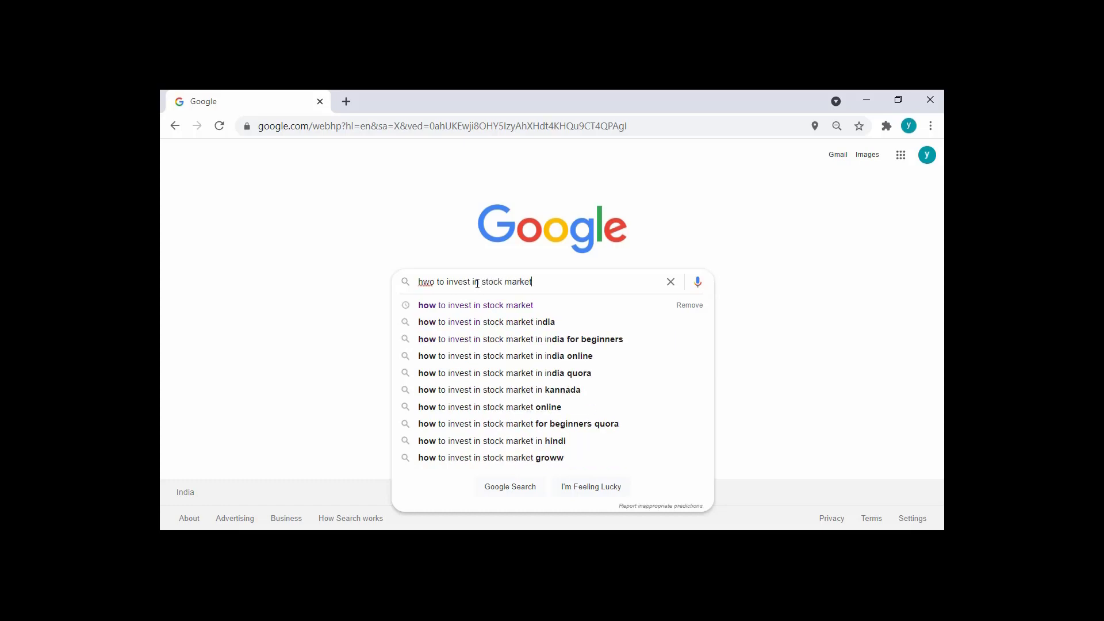
key(Return)
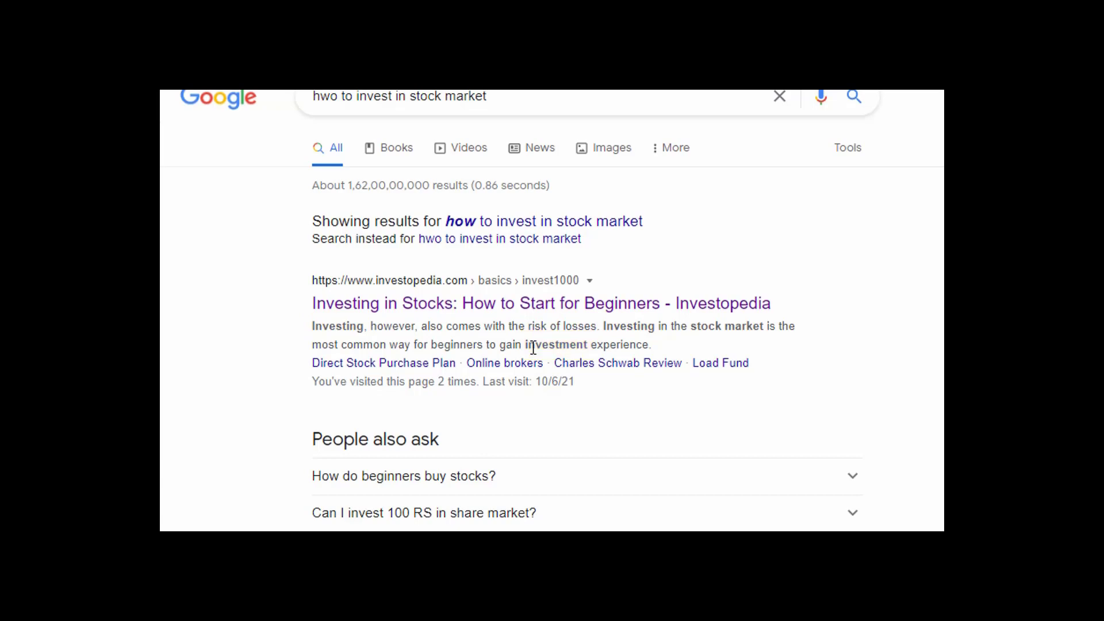
scroll(533, 347, down, 10)
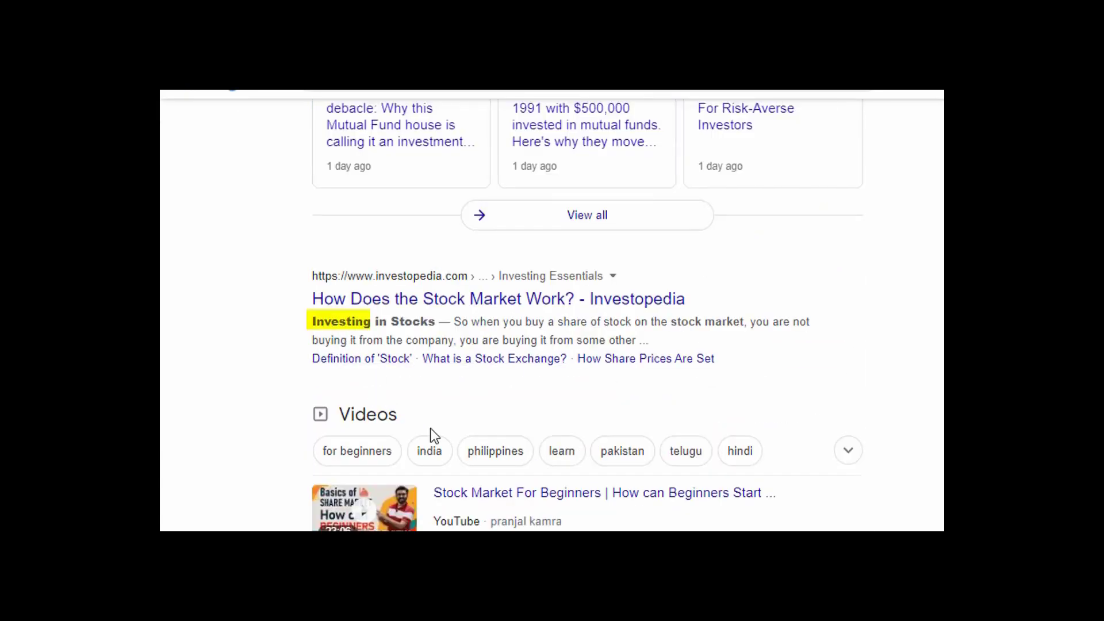
Examine the remaining results for variants of the query words, such as investing and exchange, down to the related searches
scroll(431, 436, down, 15)
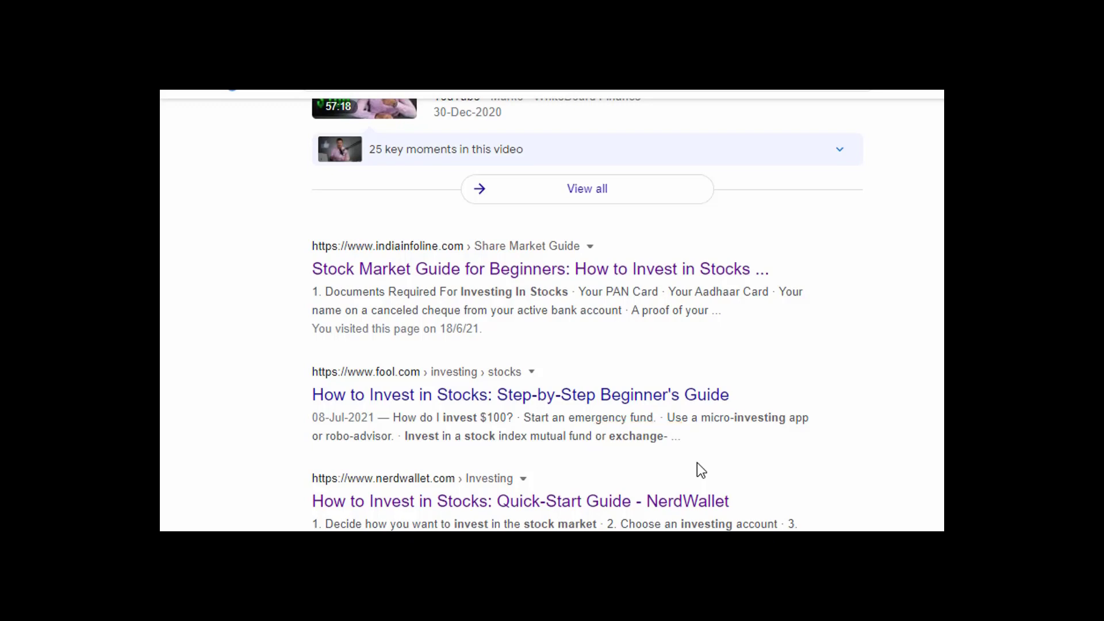
scroll(697, 464, down, 5)
scroll(697, 464, down, 2)
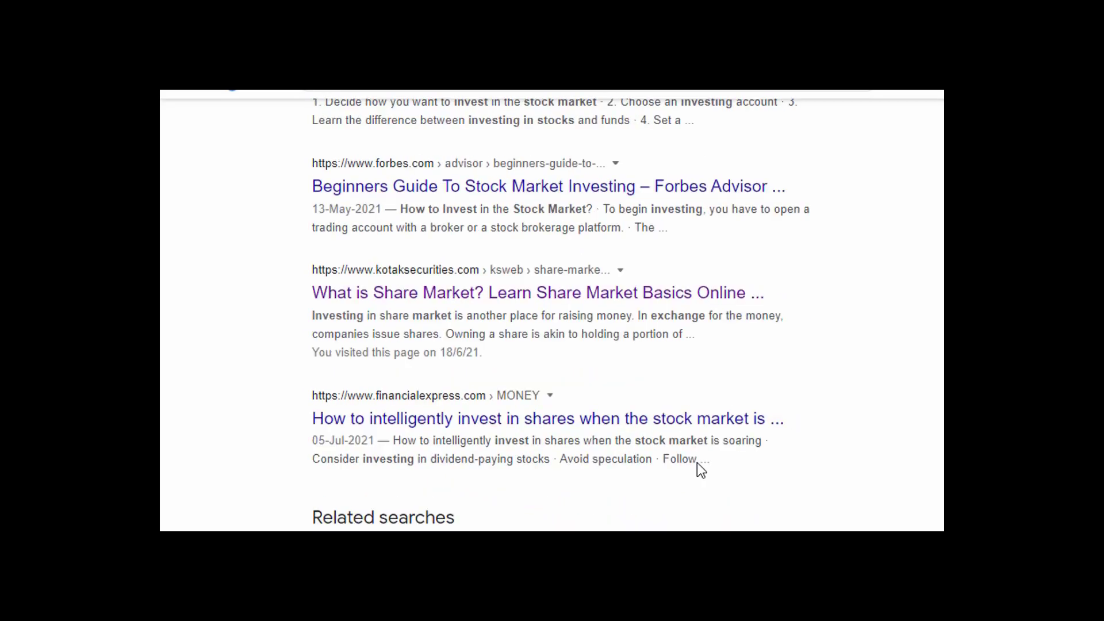
scroll(697, 464, up, 15)
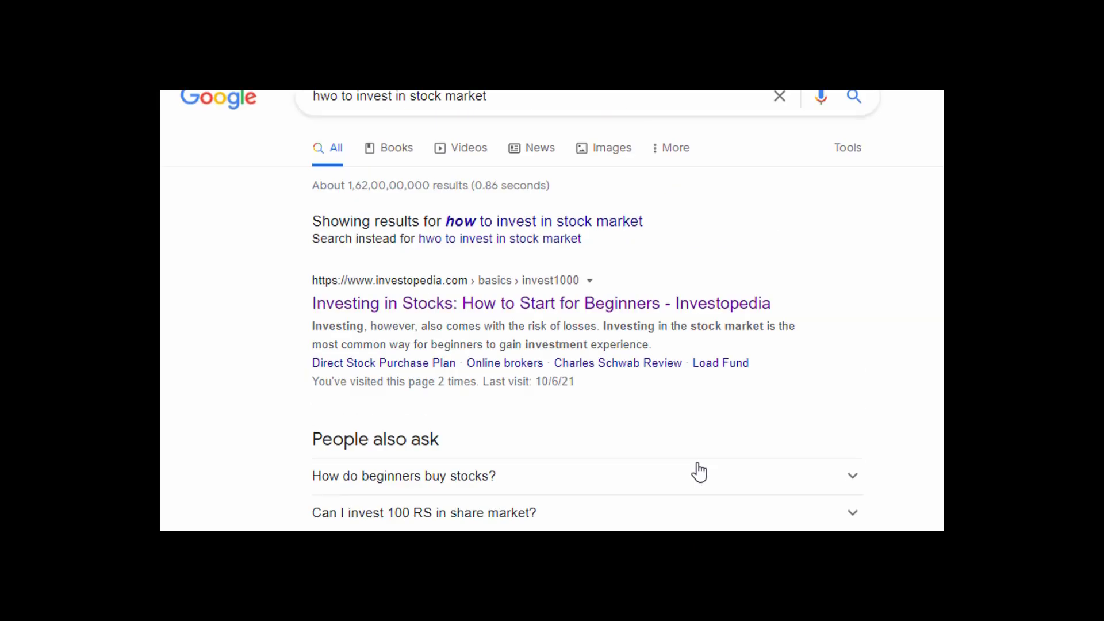
Switch the search from All results to Verbatim and look through the exact-match results for "hwo to invest in stock market"
click(854, 160)
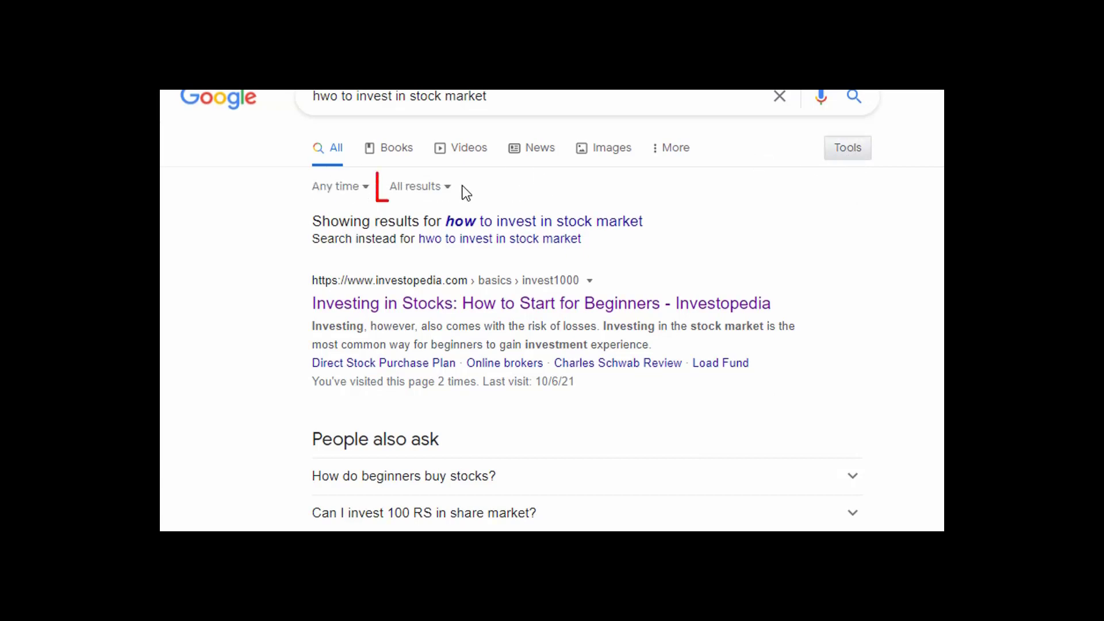
click(448, 193)
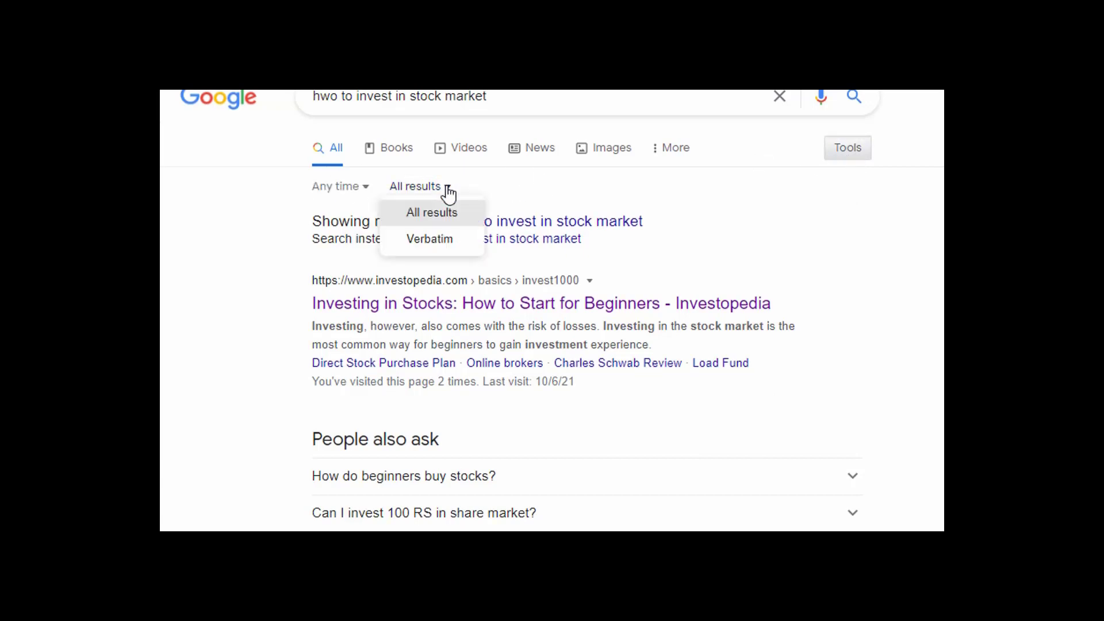
click(446, 247)
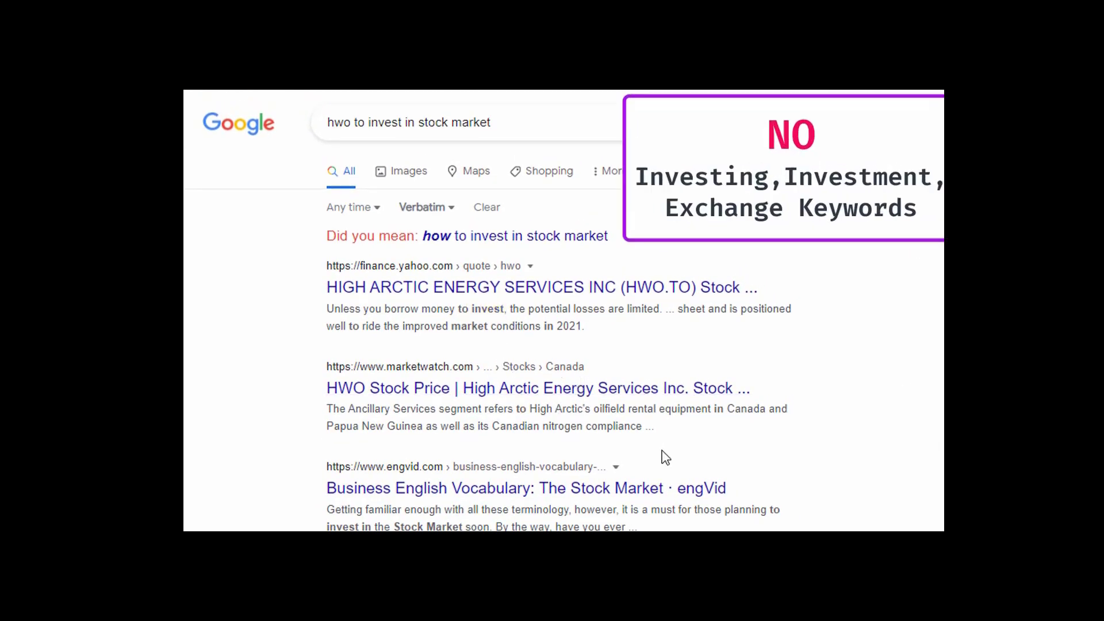
scroll(665, 457, down, 2)
scroll(666, 457, down, 10)
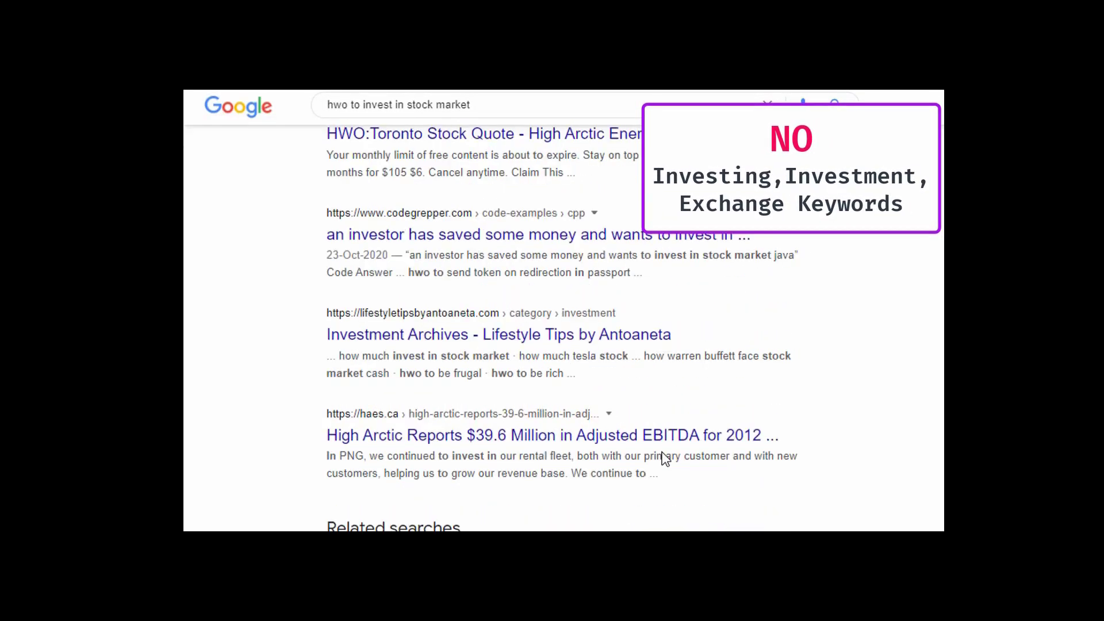
scroll(665, 457, up, 1)
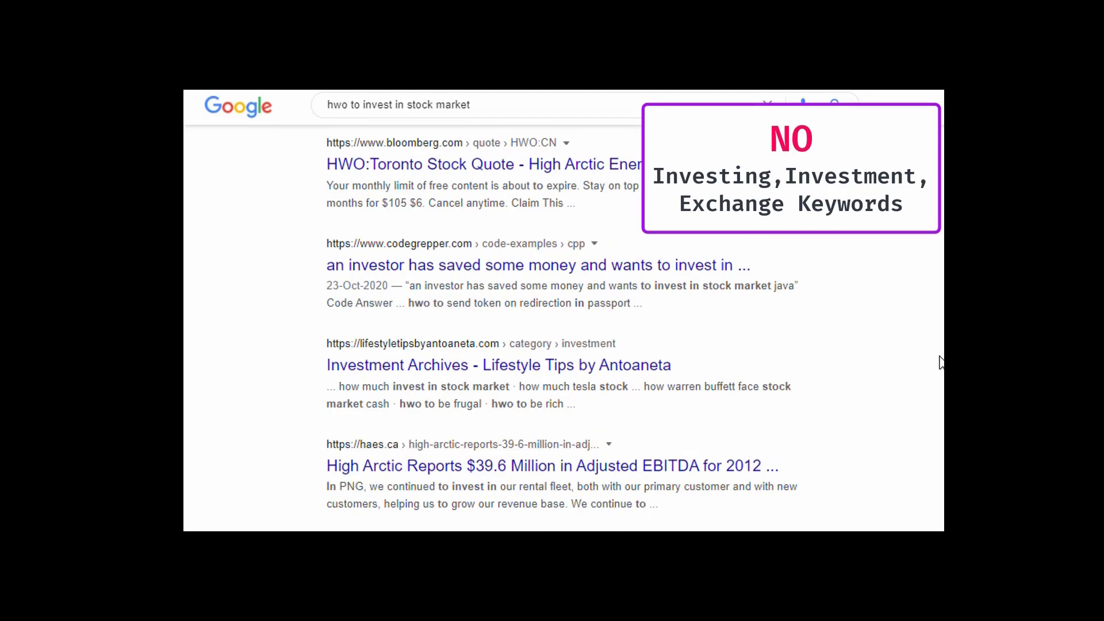